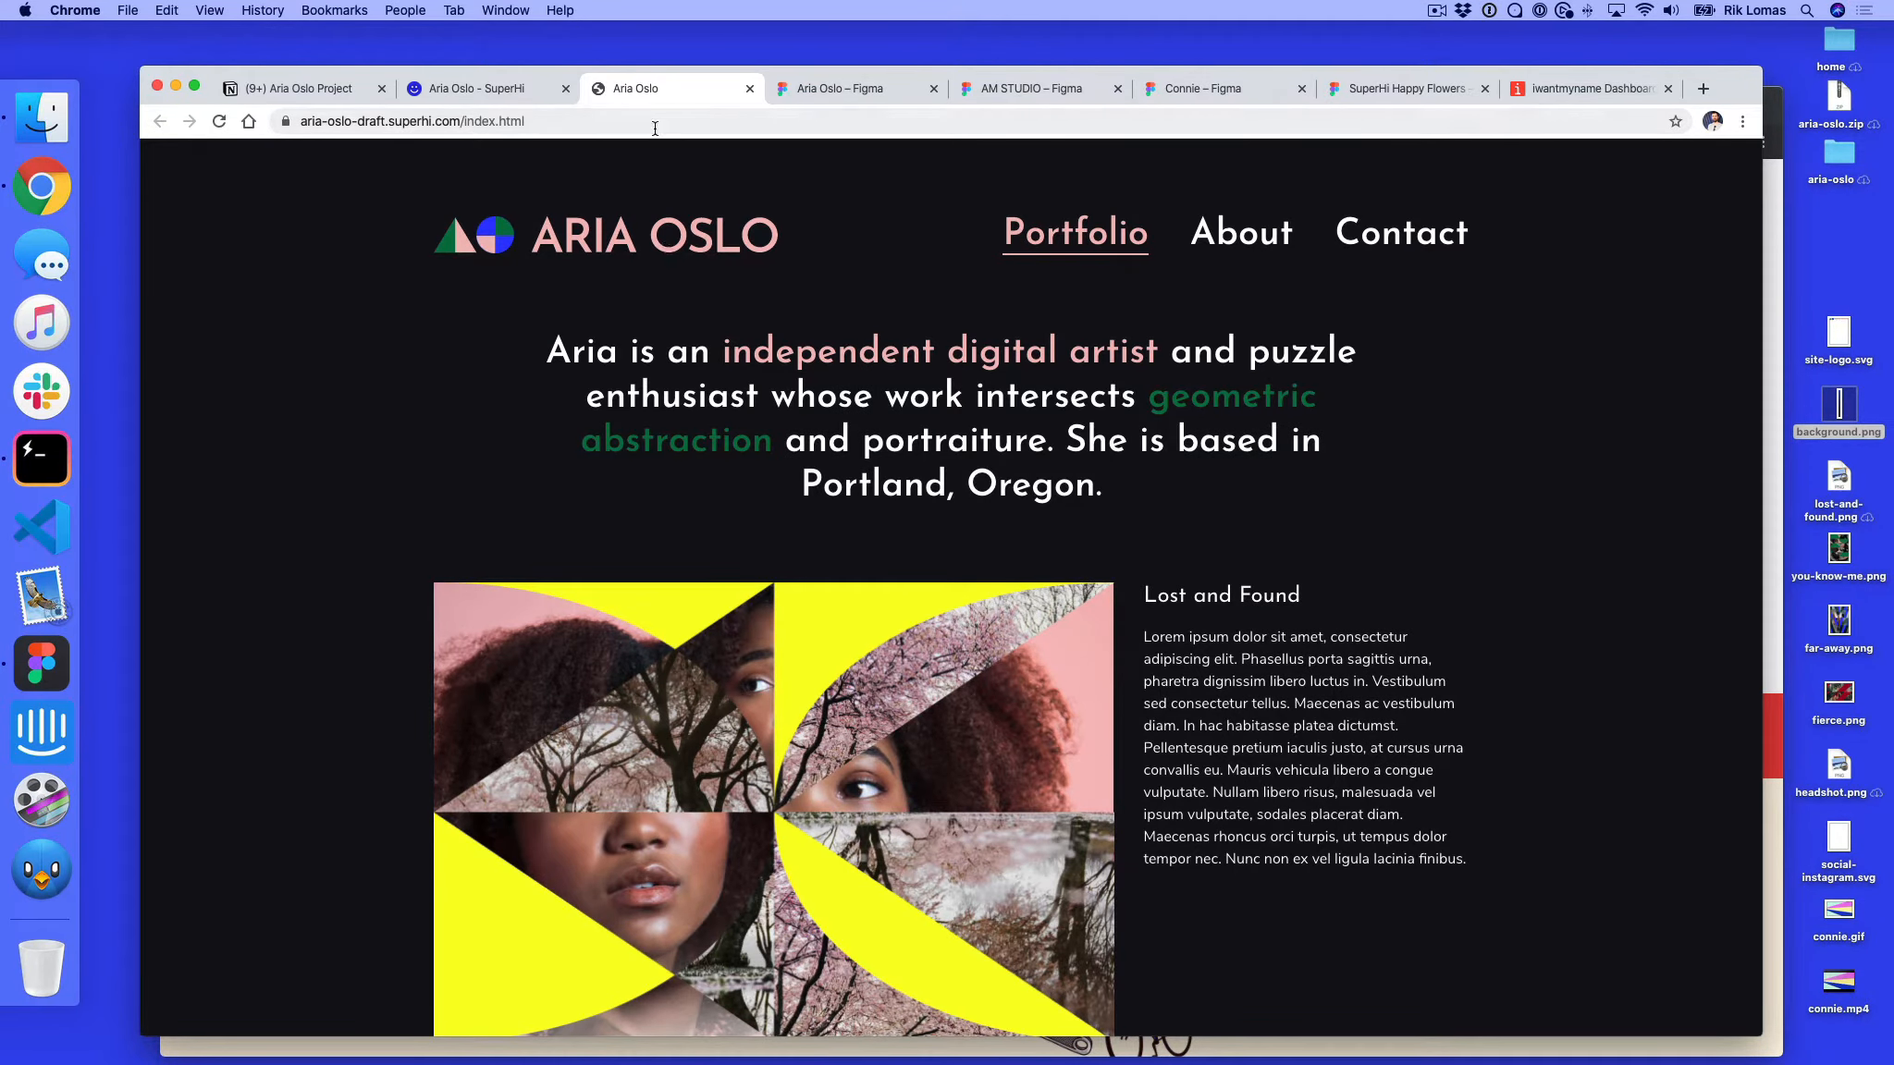
Publish the Aria Oslo project's changes to aria-oslo.superhi.com from the SuperHi editor, viewing the live site beforehand
left_click(440, 87)
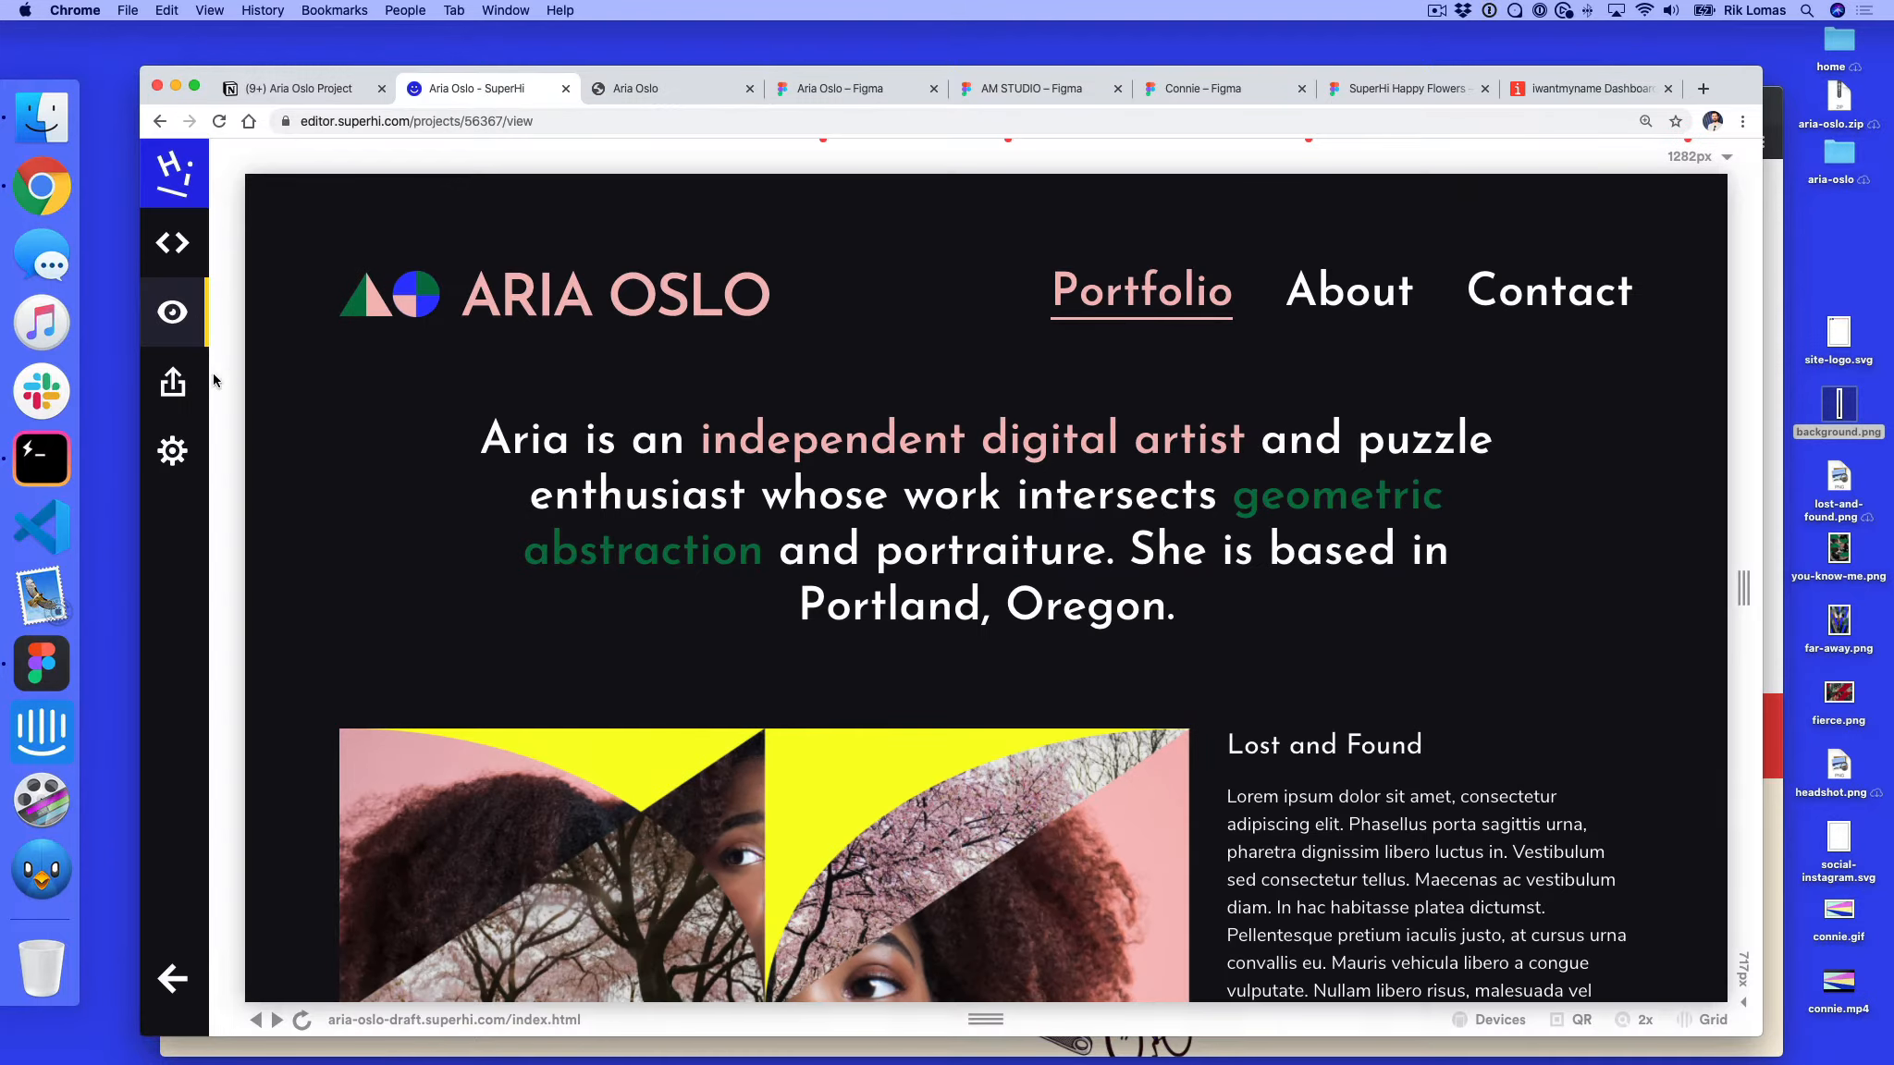
left_click(173, 386)
left_click(953, 527)
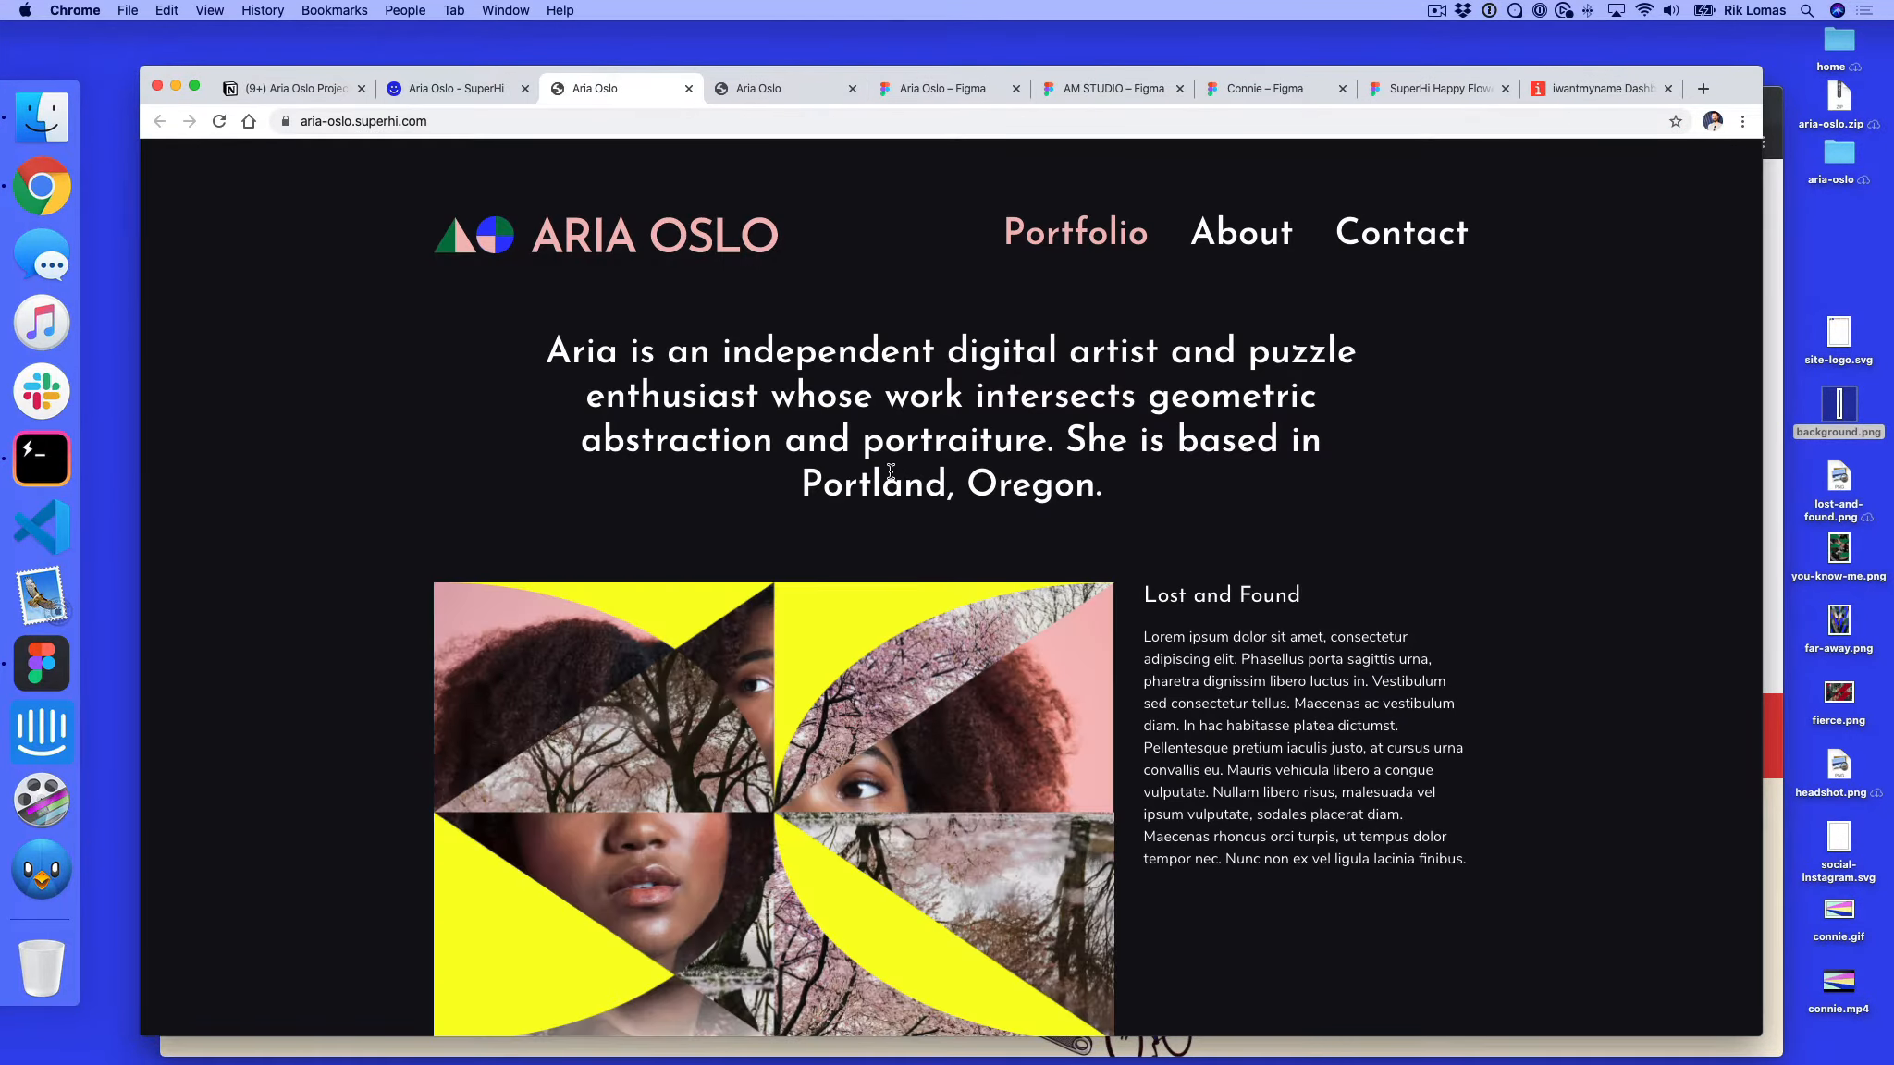
left_click(478, 88)
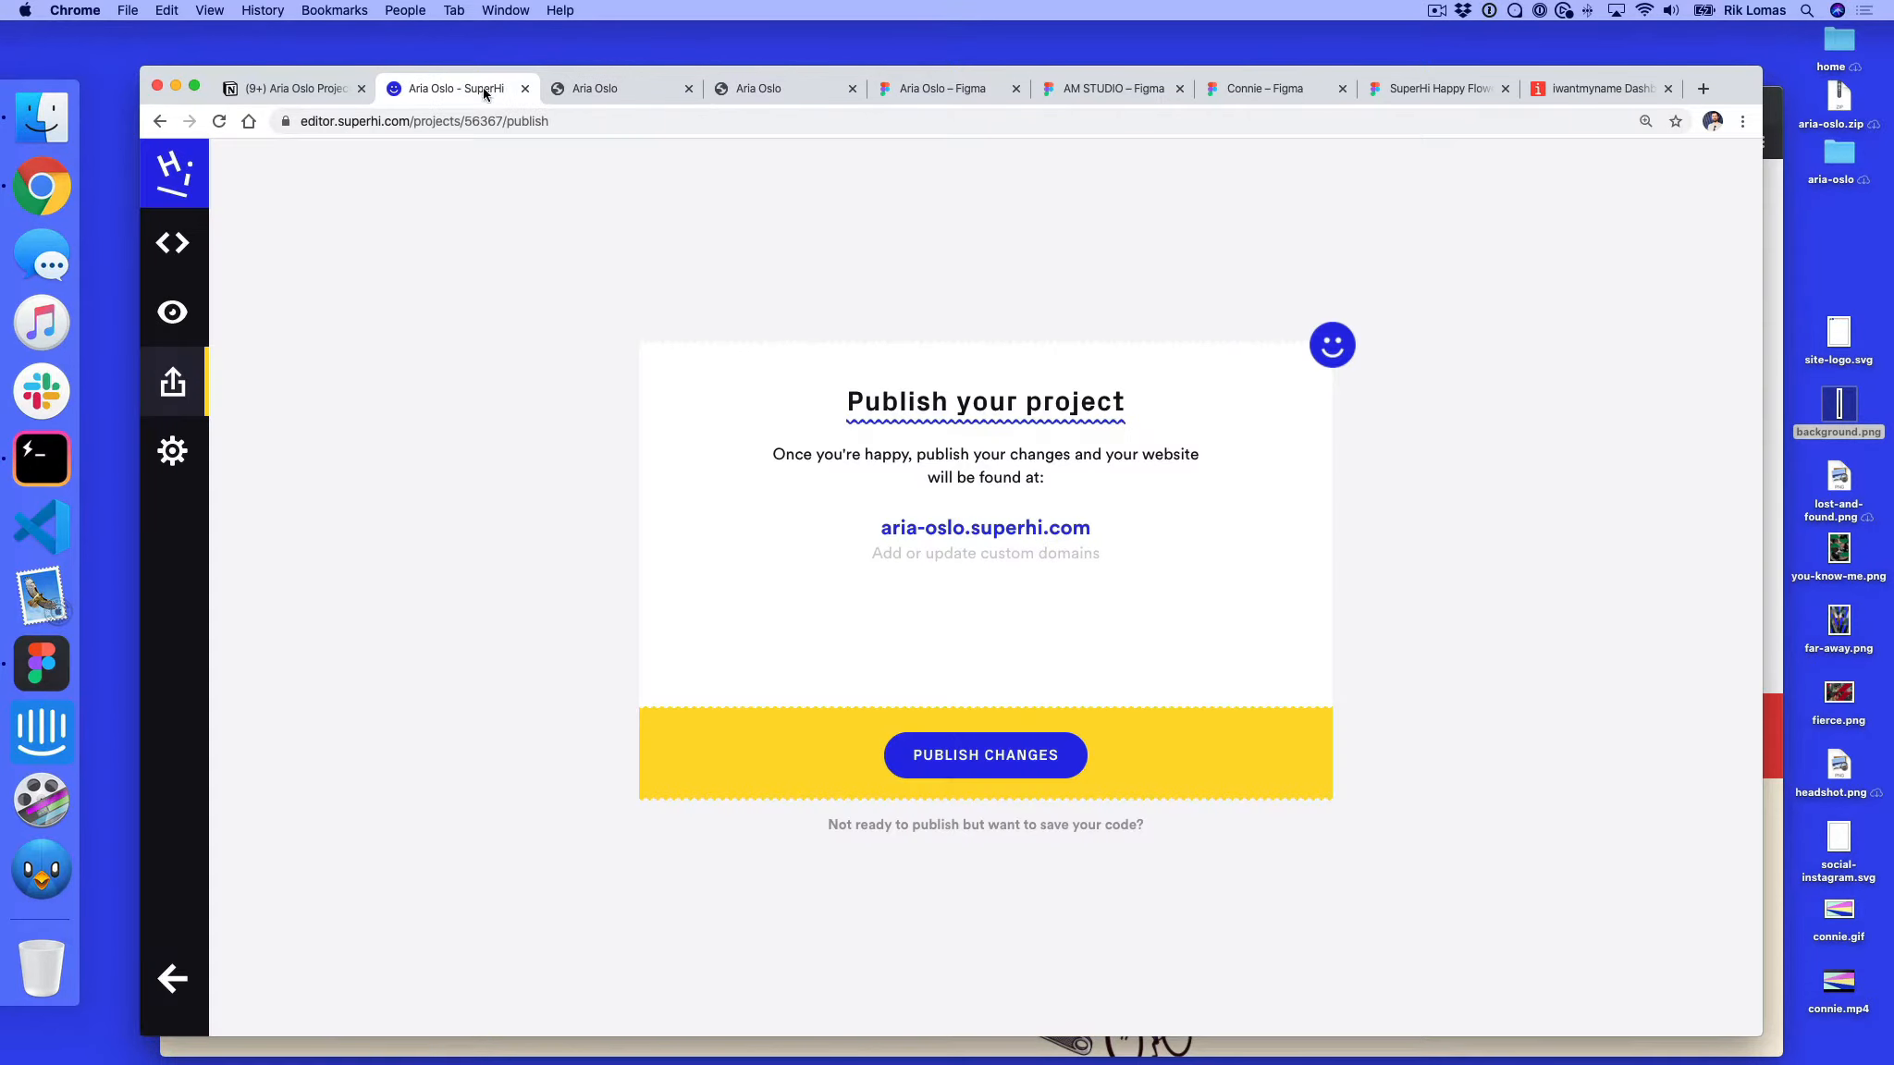
left_click(976, 760)
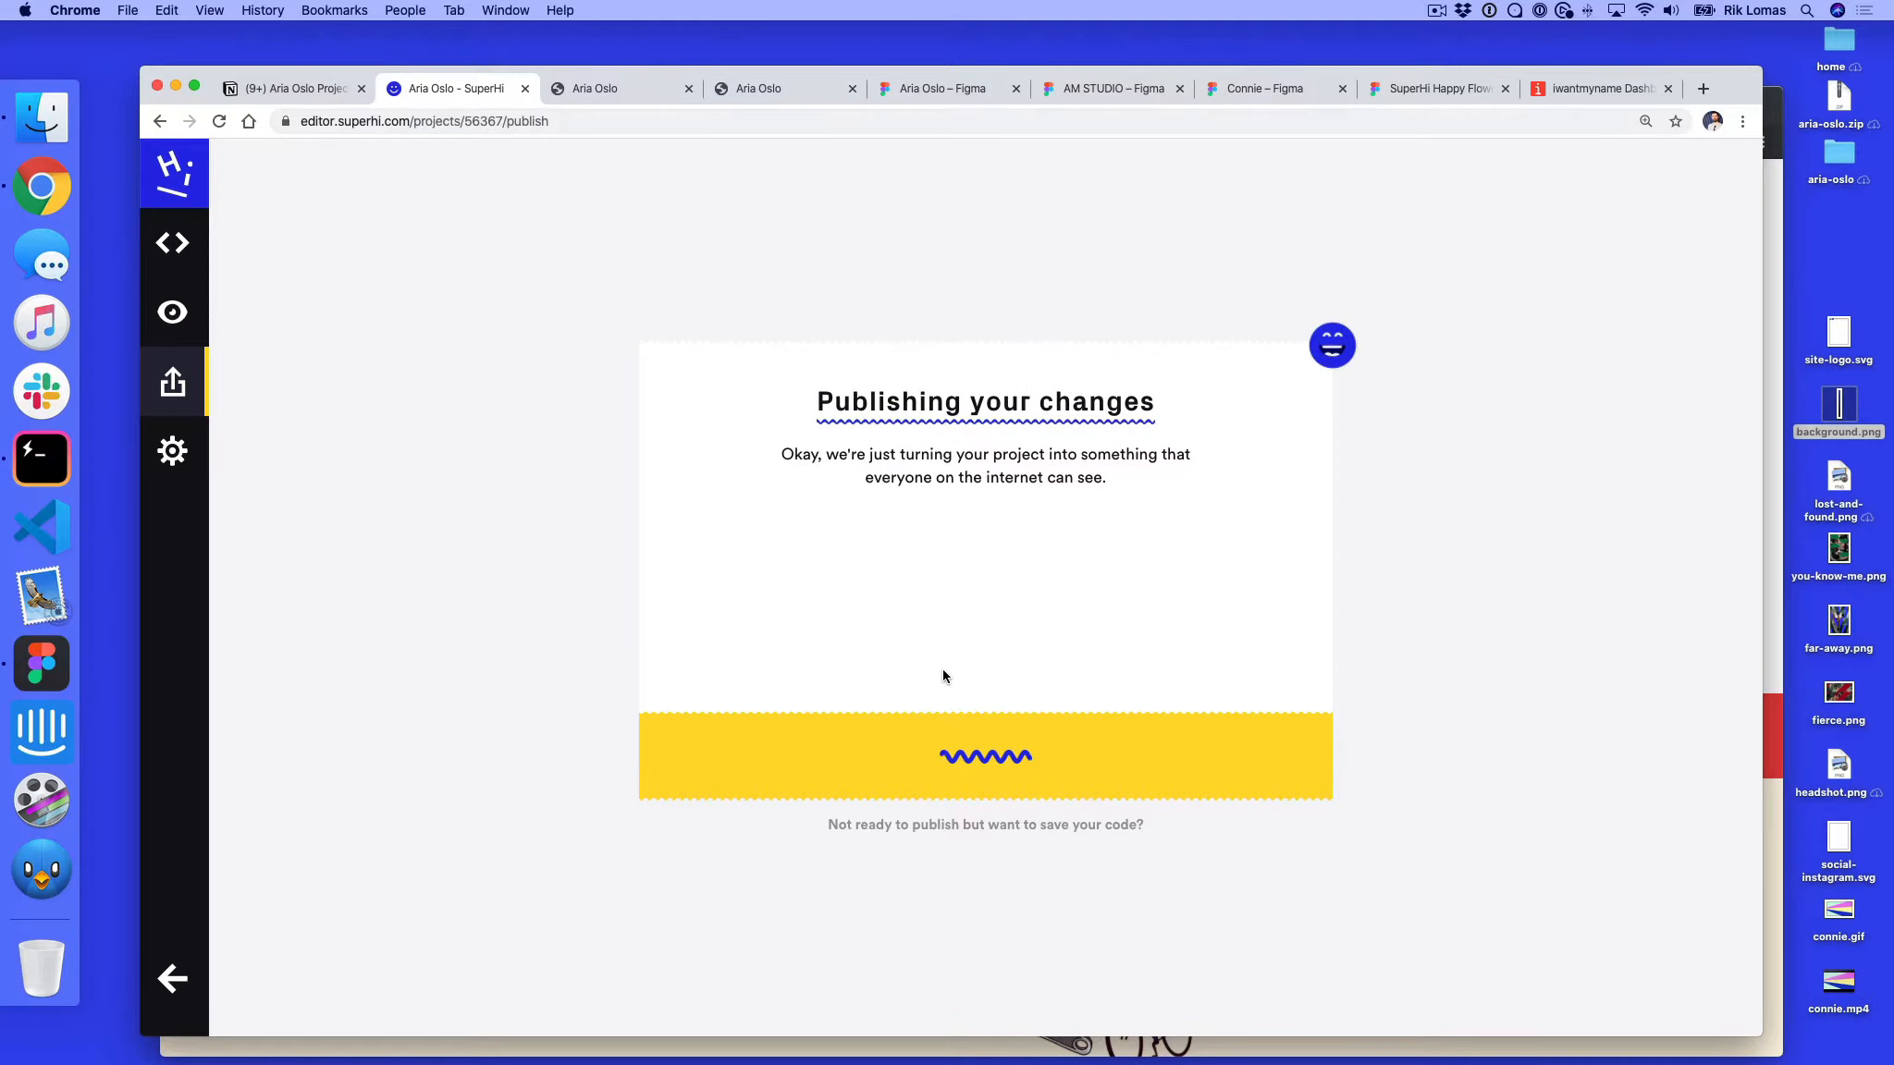
Reload the draft and live versions of the Aria Oslo site to compare them, and close the live version
left_click(753, 93)
key("super+r")
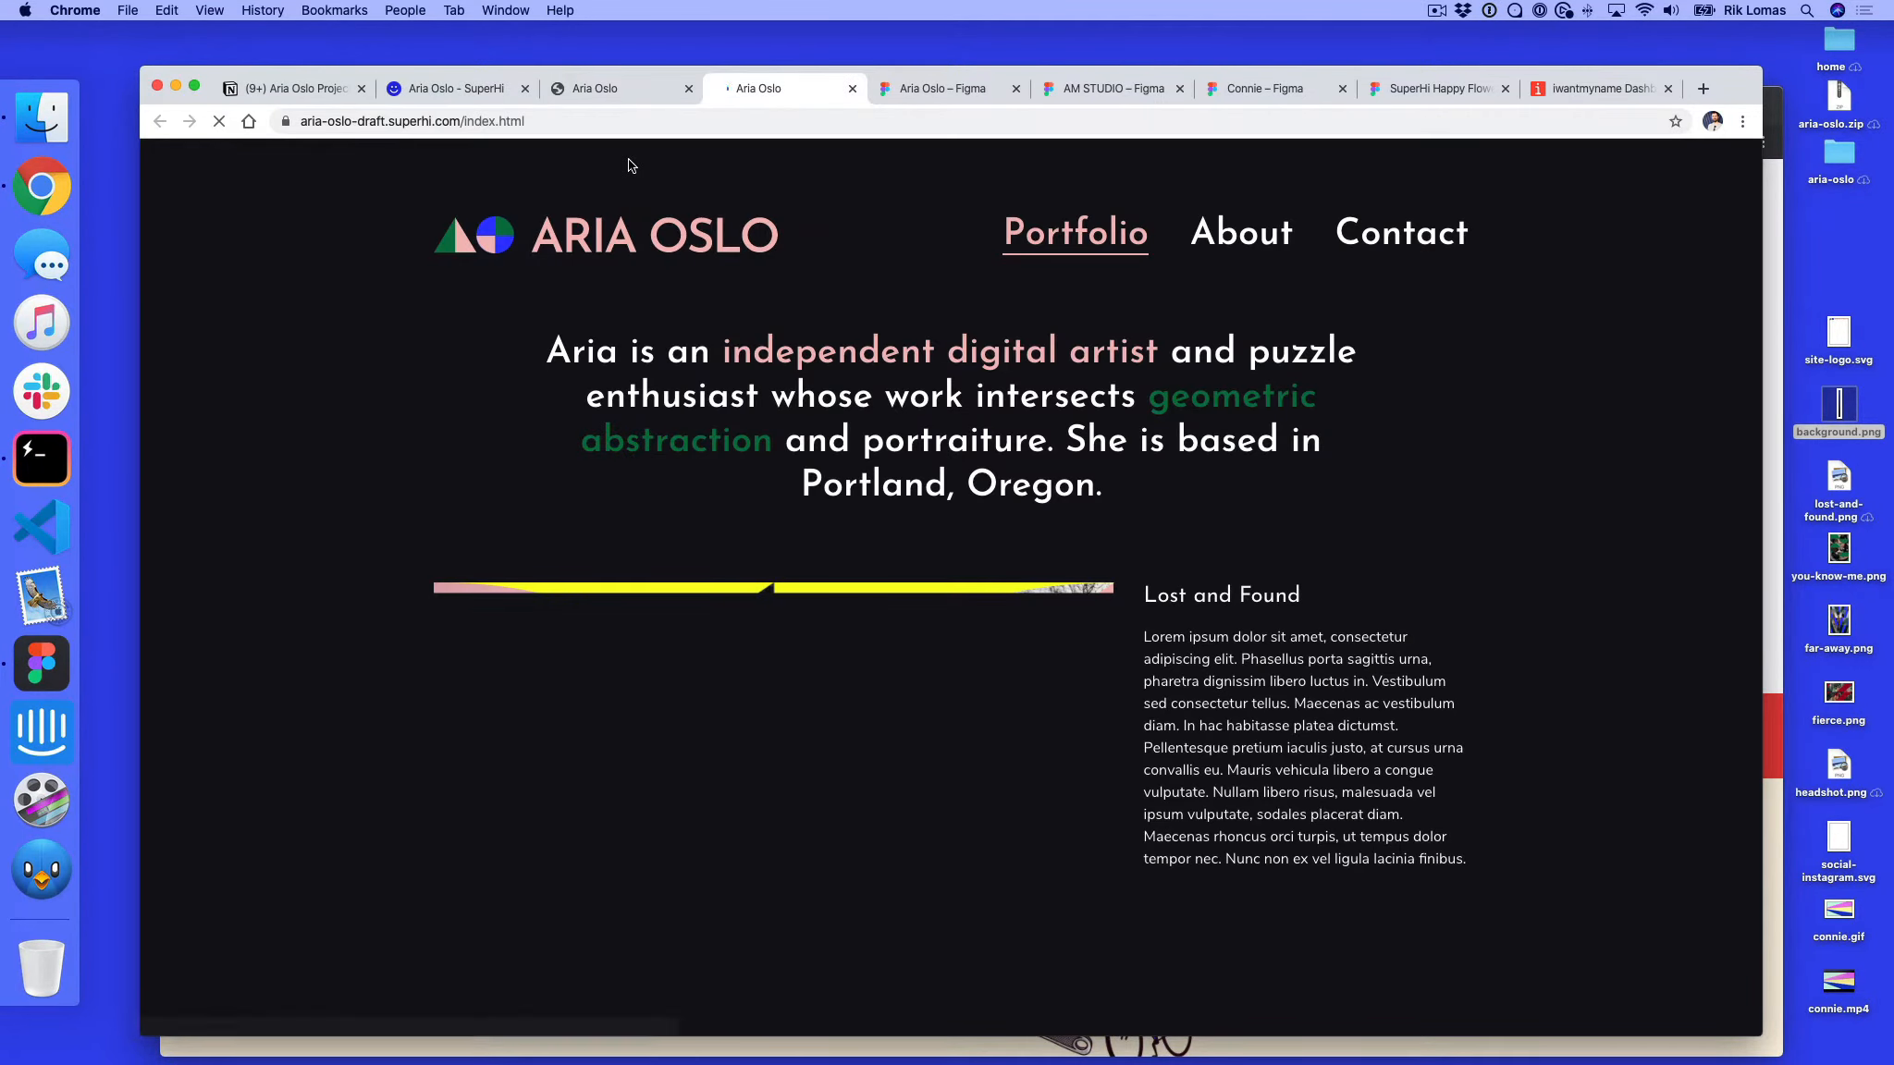
left_click(625, 94)
key("super+r")
key("ctrl+Tab")
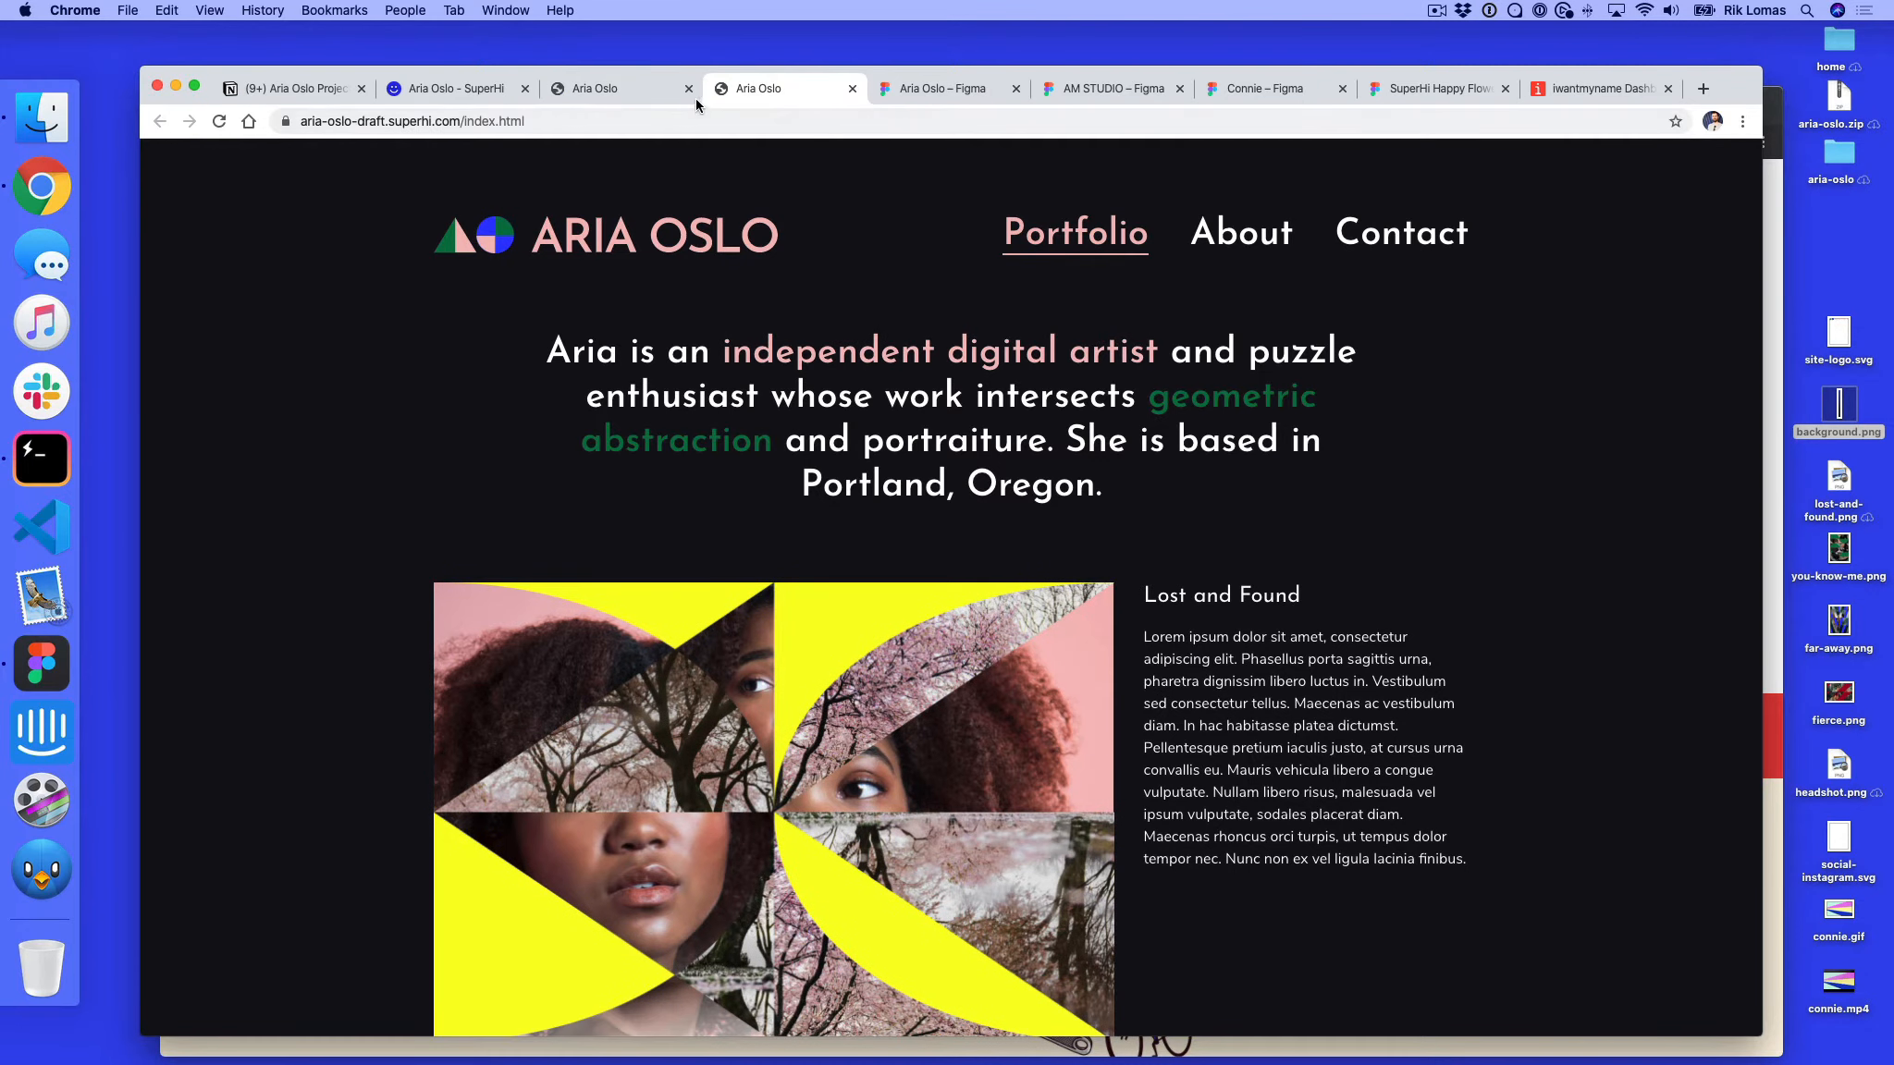
left_click(691, 91)
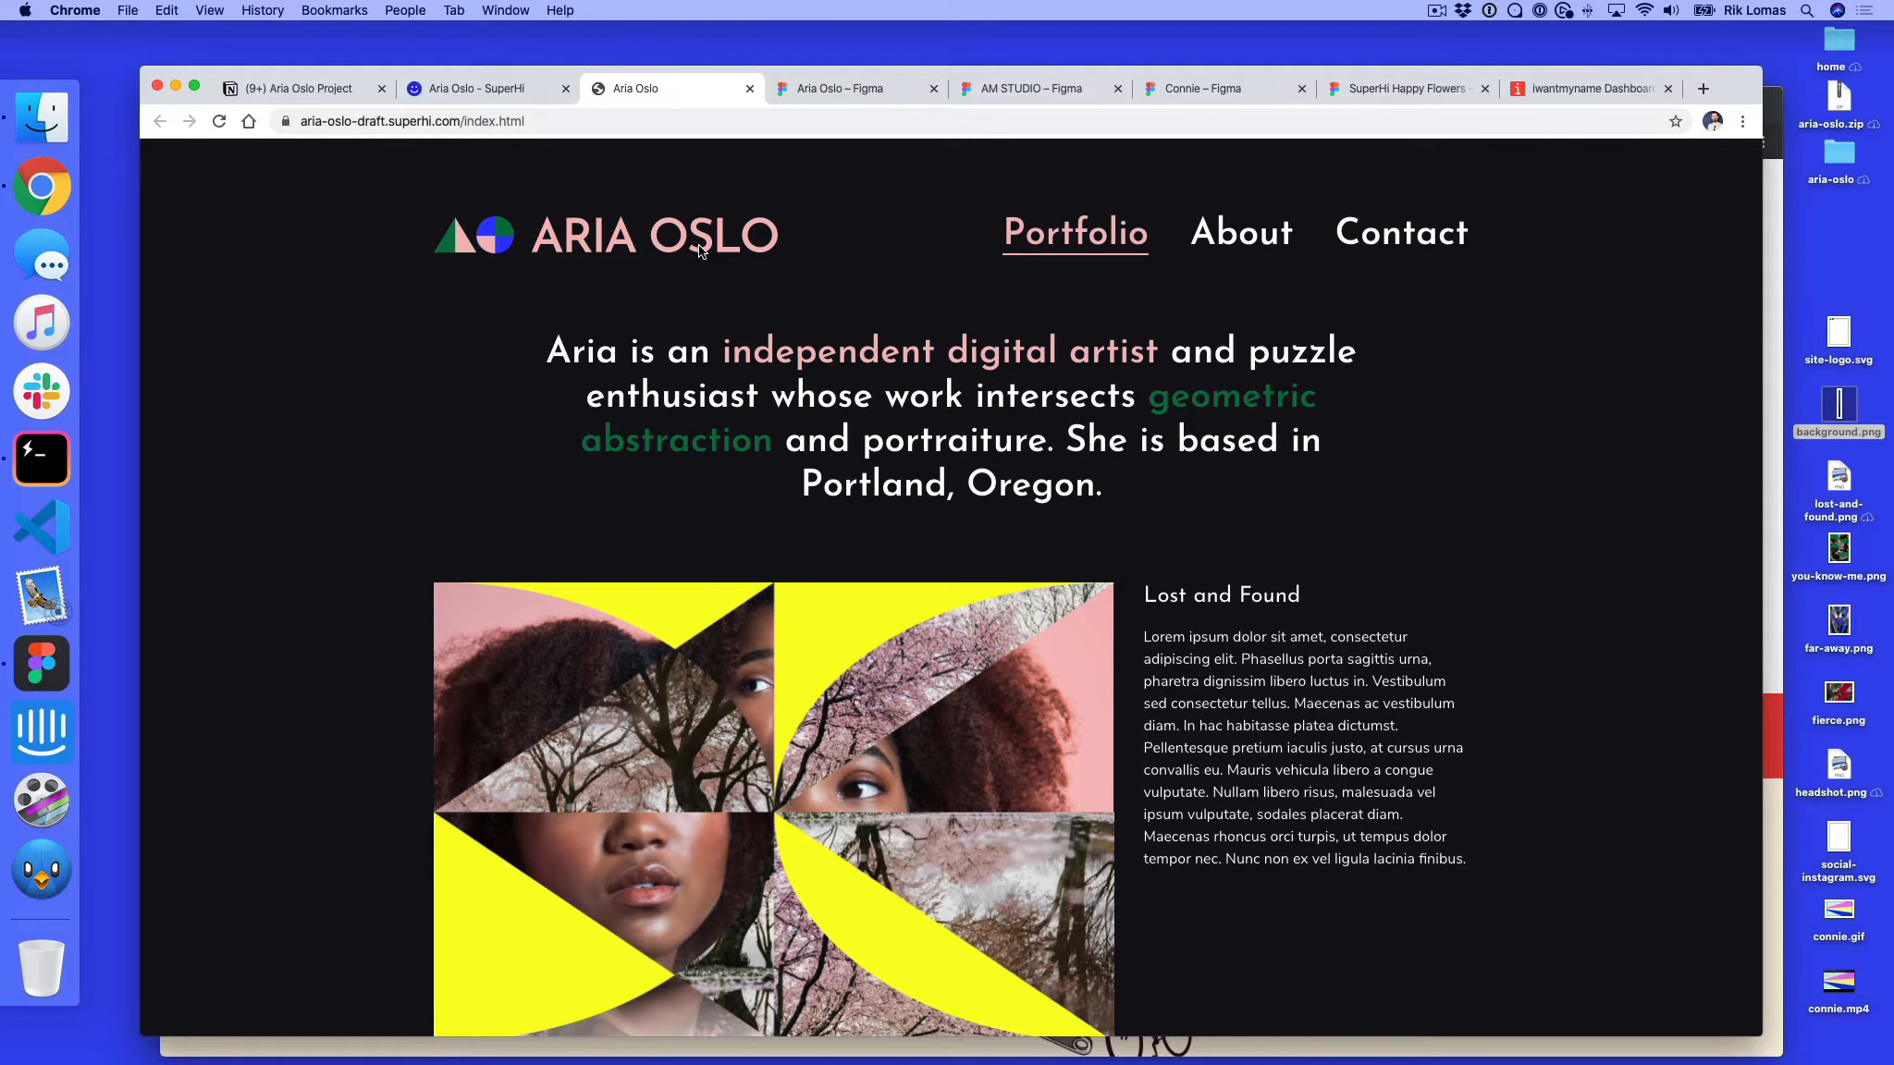
Close the incognito iwantmyname window and open the DNS records of ariaoslo.com in the enlarged iwantmyname dashboard
key("super+grave")
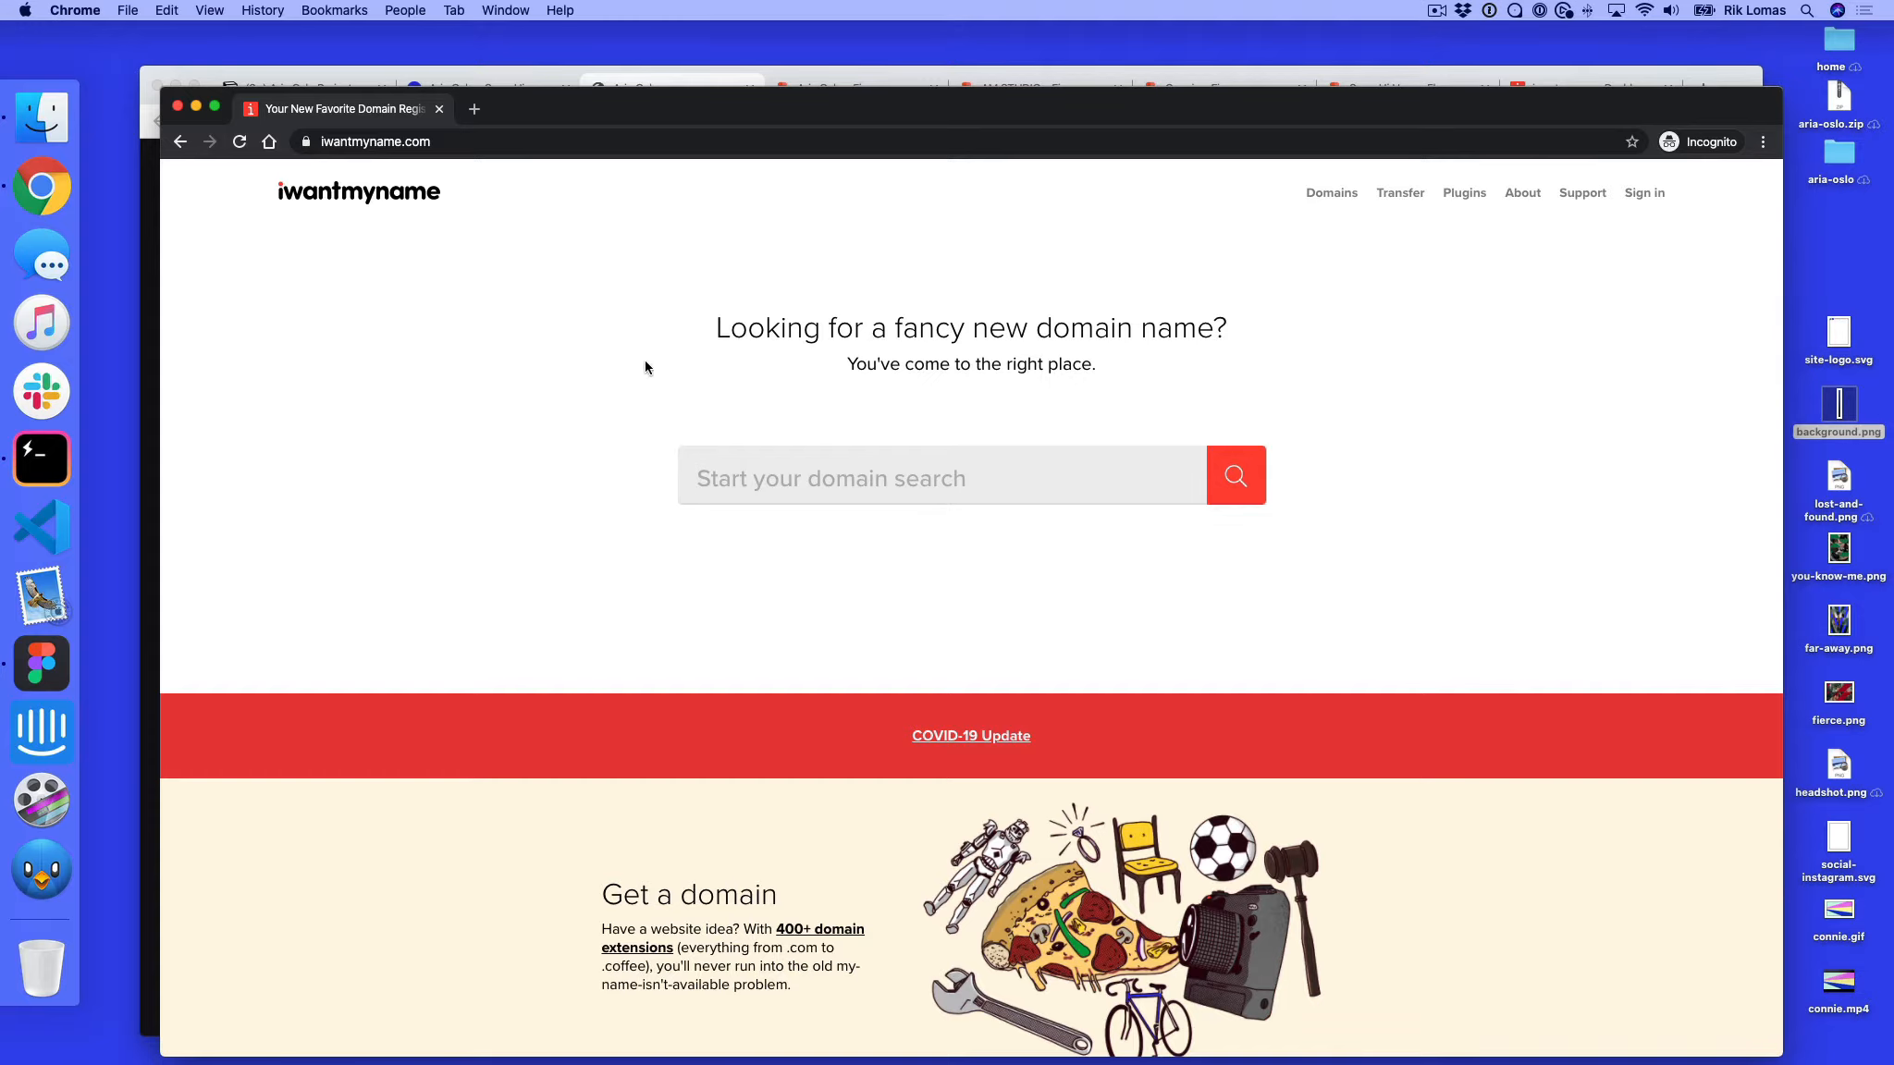
key("super+w")
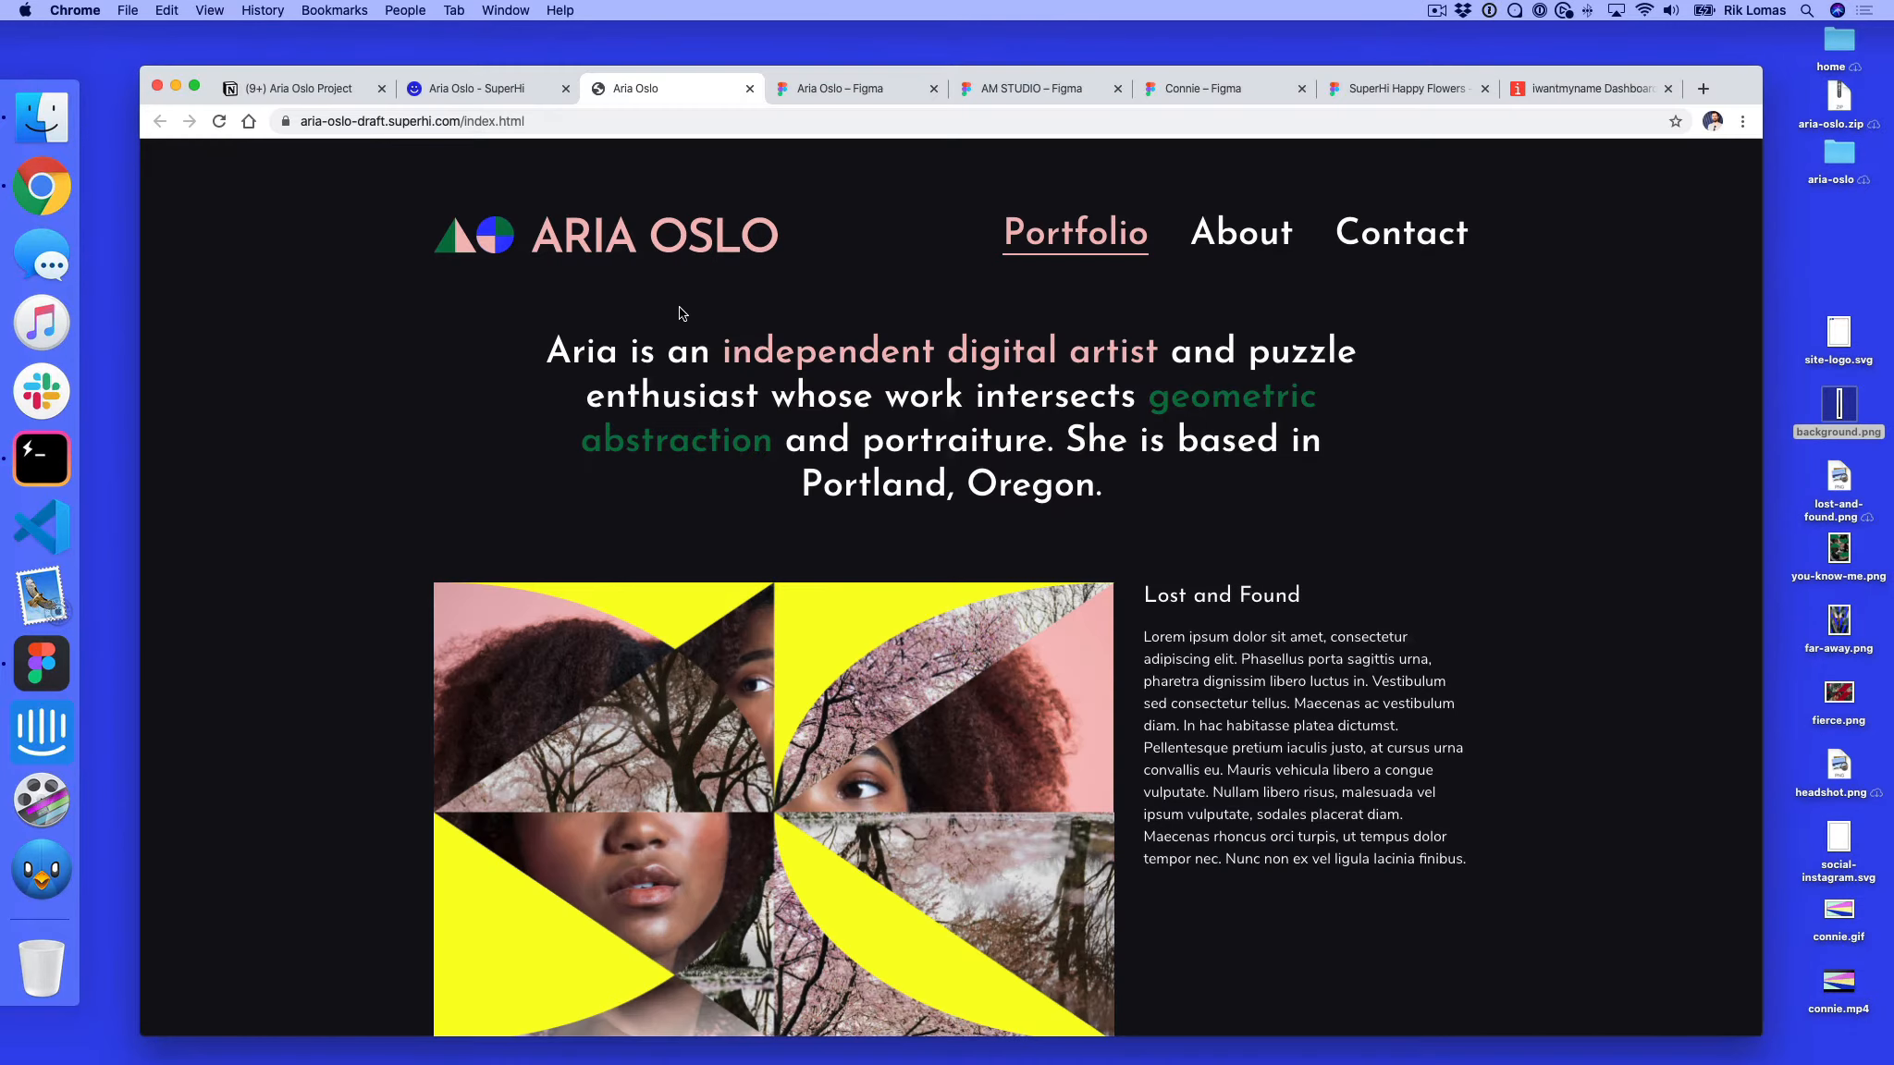
left_click(472, 95)
left_click(1572, 92)
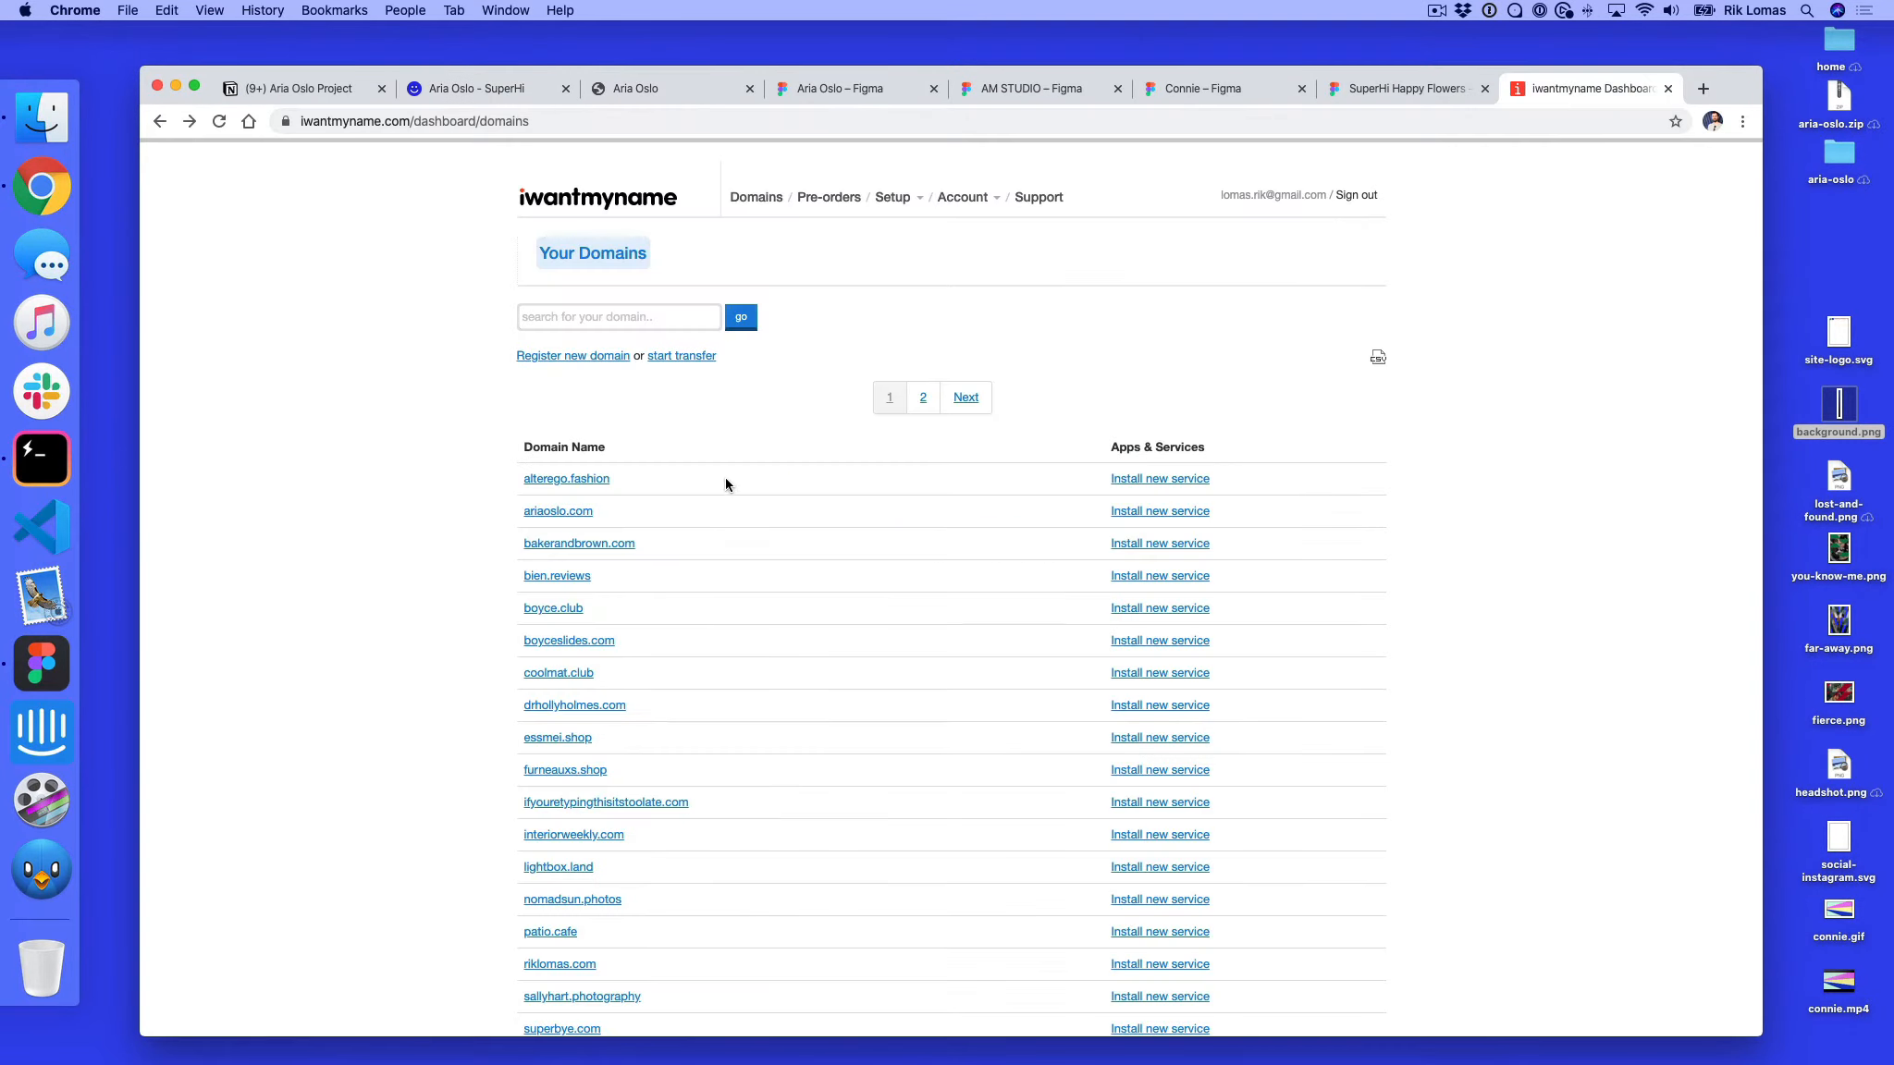
key("super+equal")
key("super+equal")
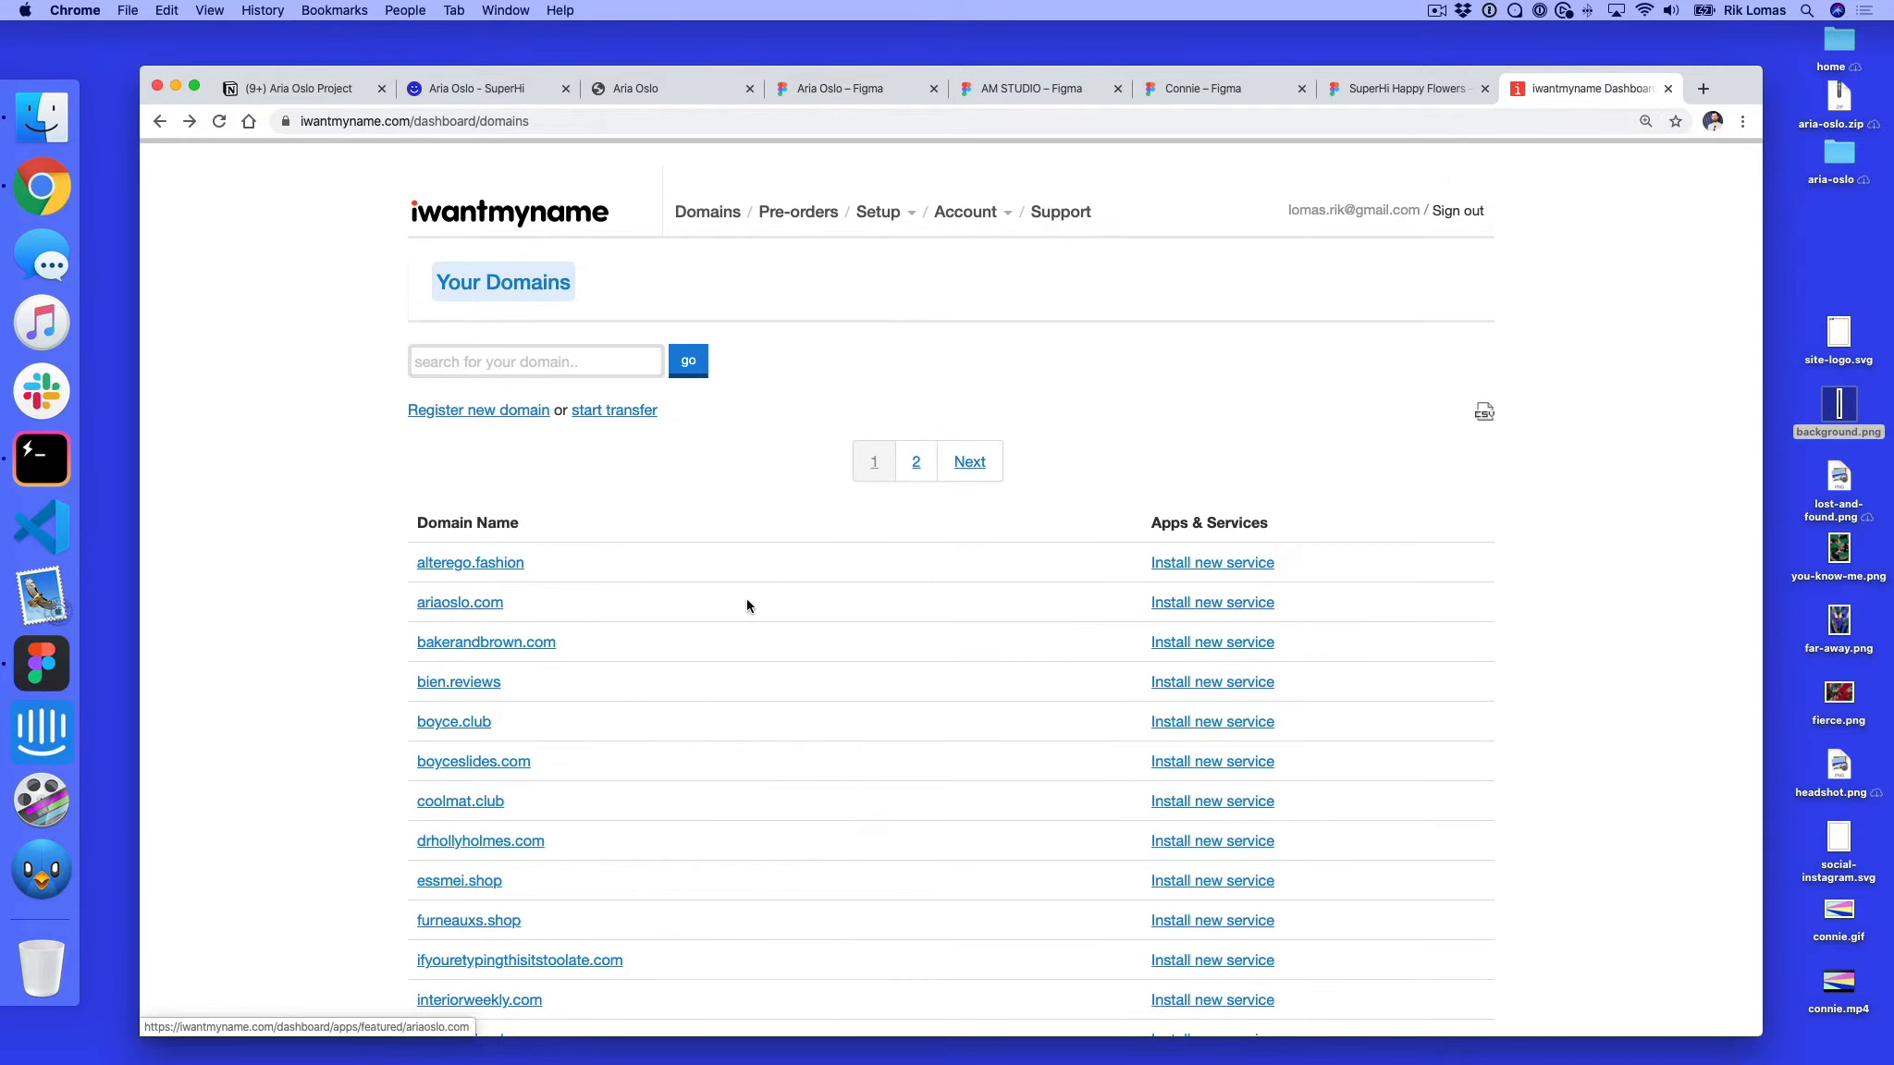
left_click(476, 610)
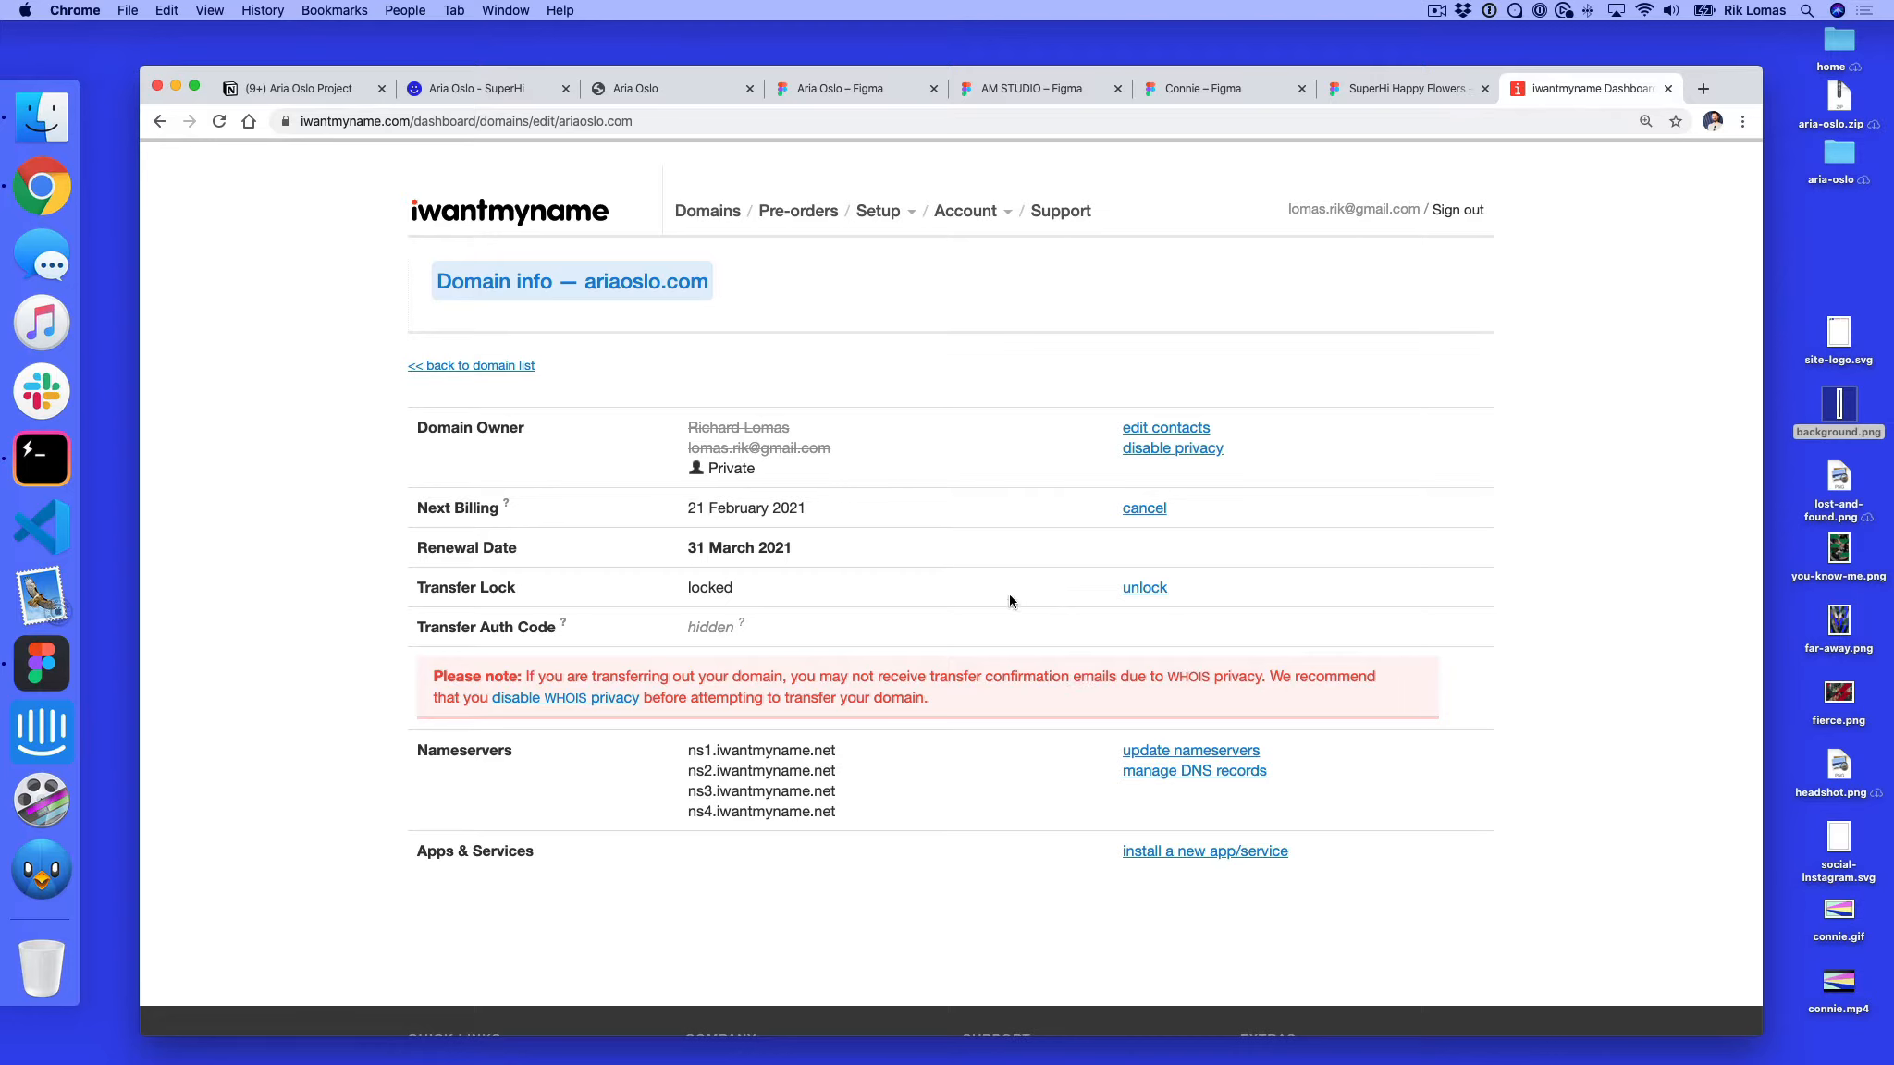
left_click(1189, 772)
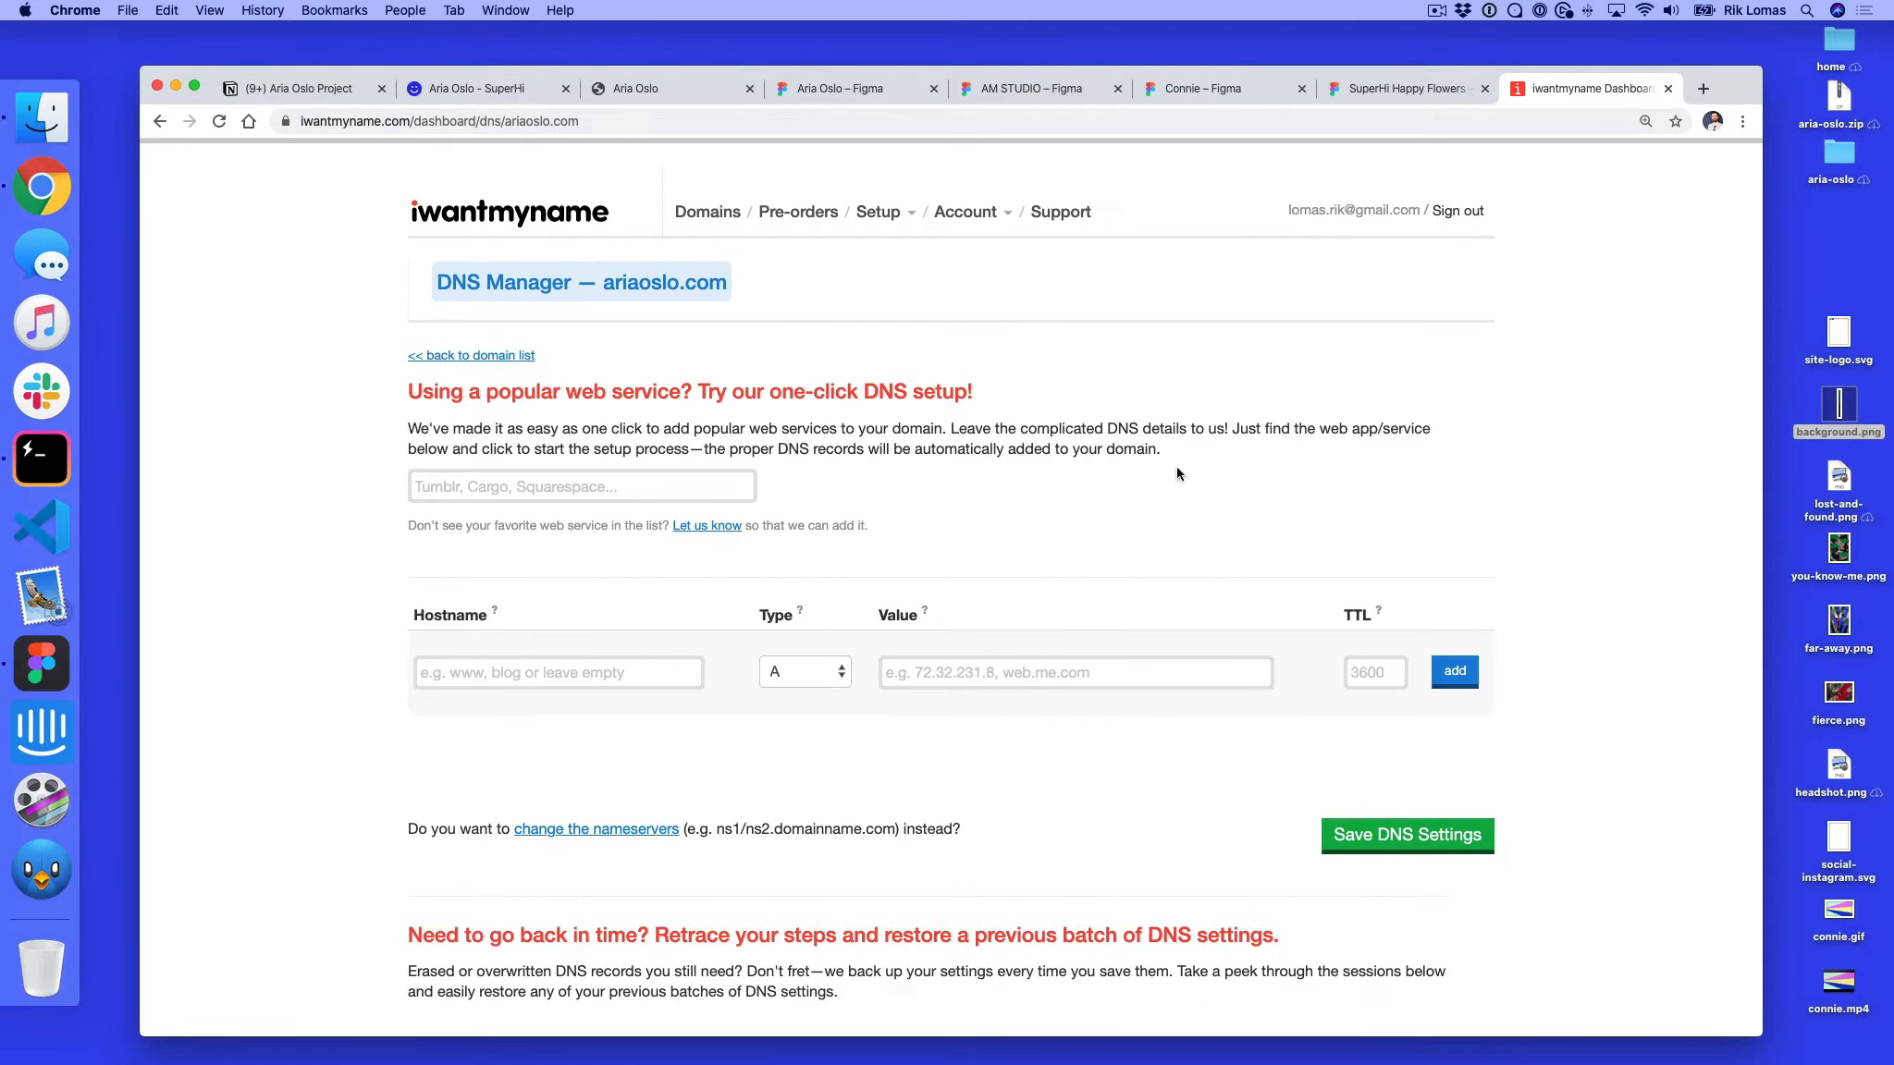
Add ariaoslo.com as a custom domain in the SuperHi project's domain settings
left_click(538, 96)
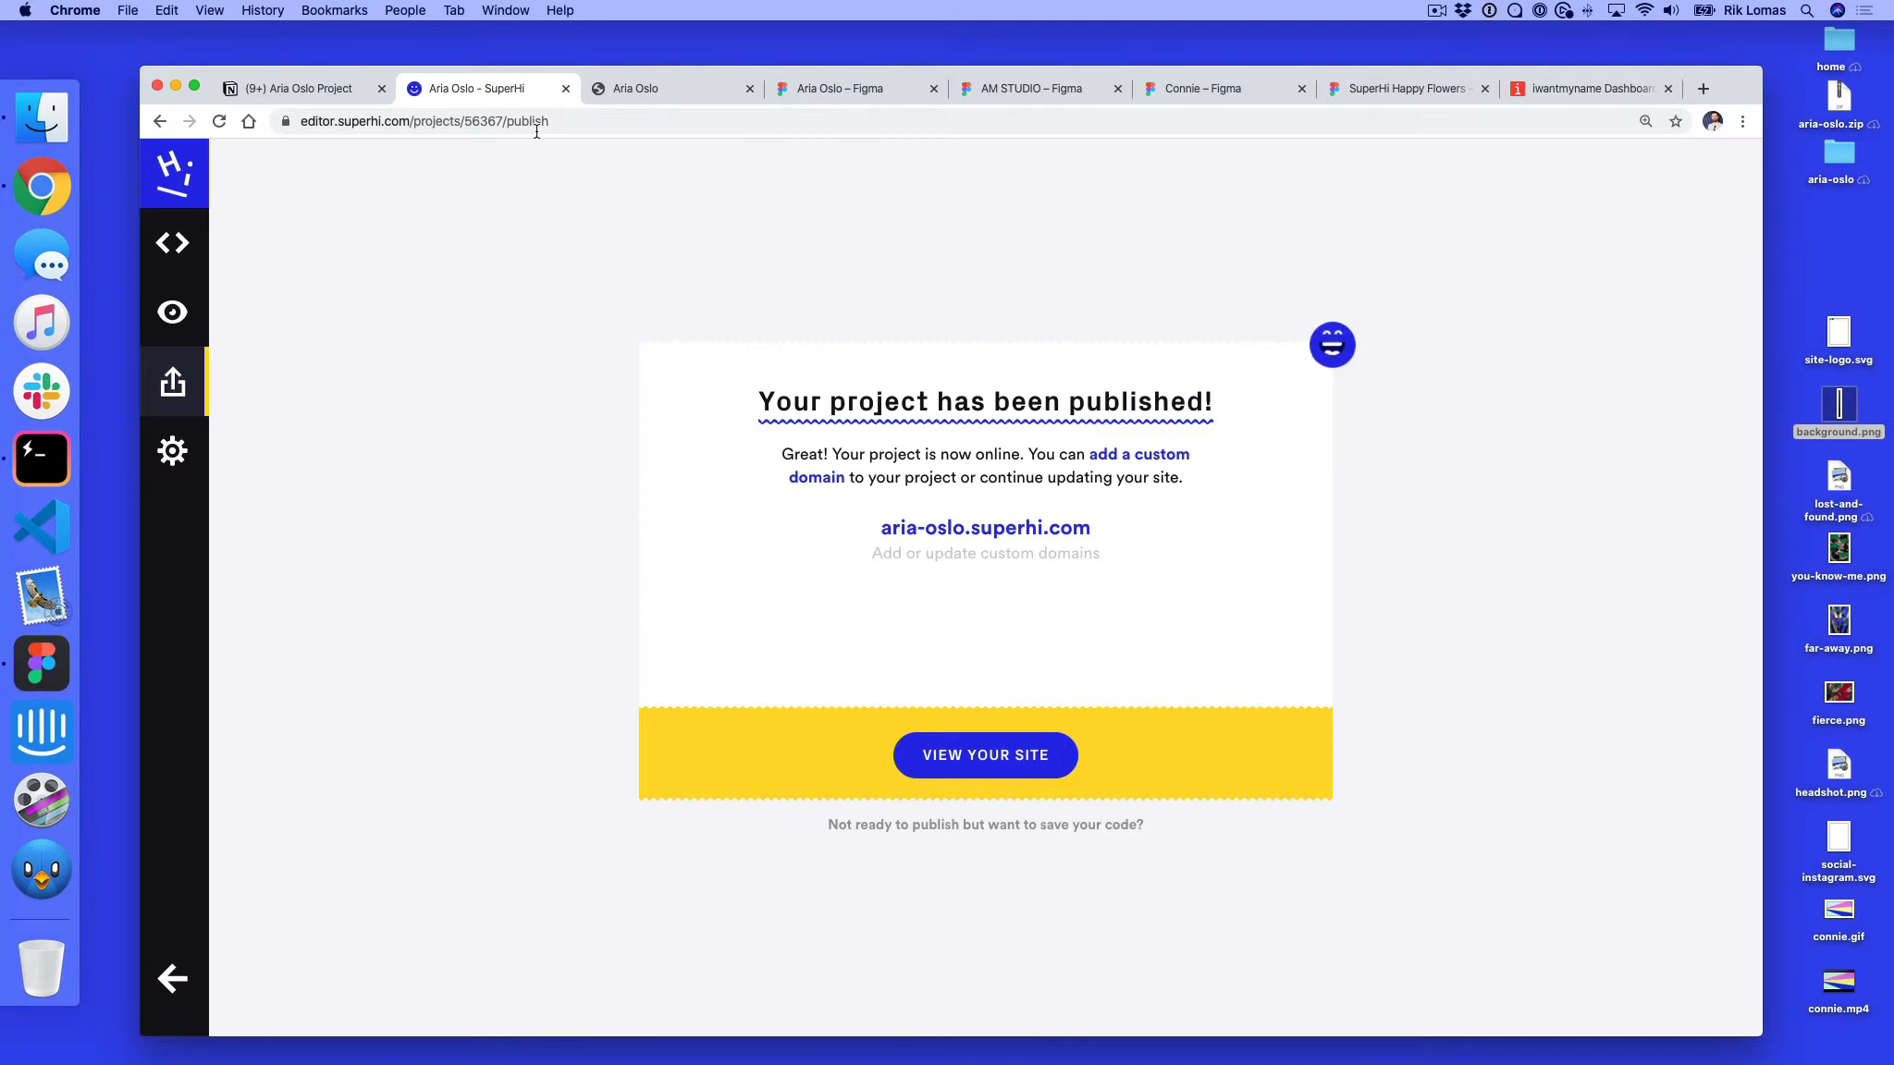
left_click(173, 453)
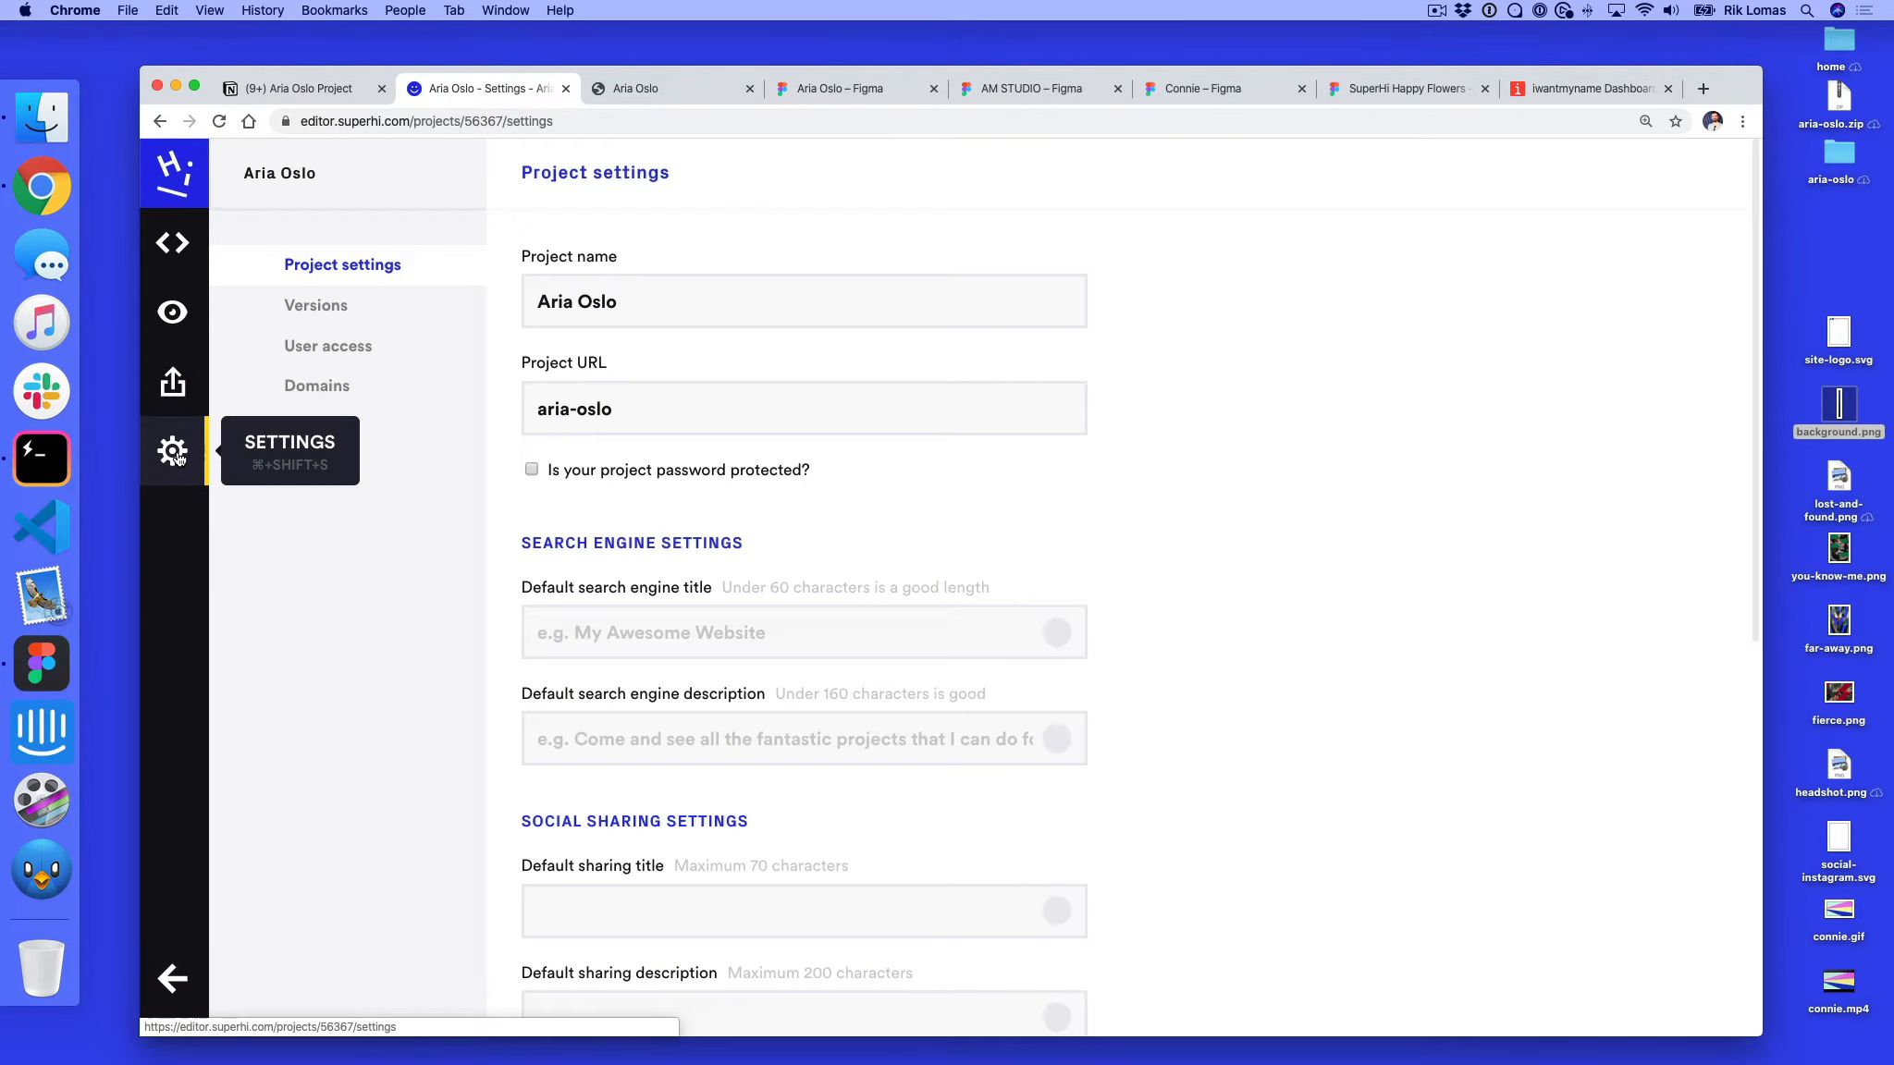
left_click(351, 385)
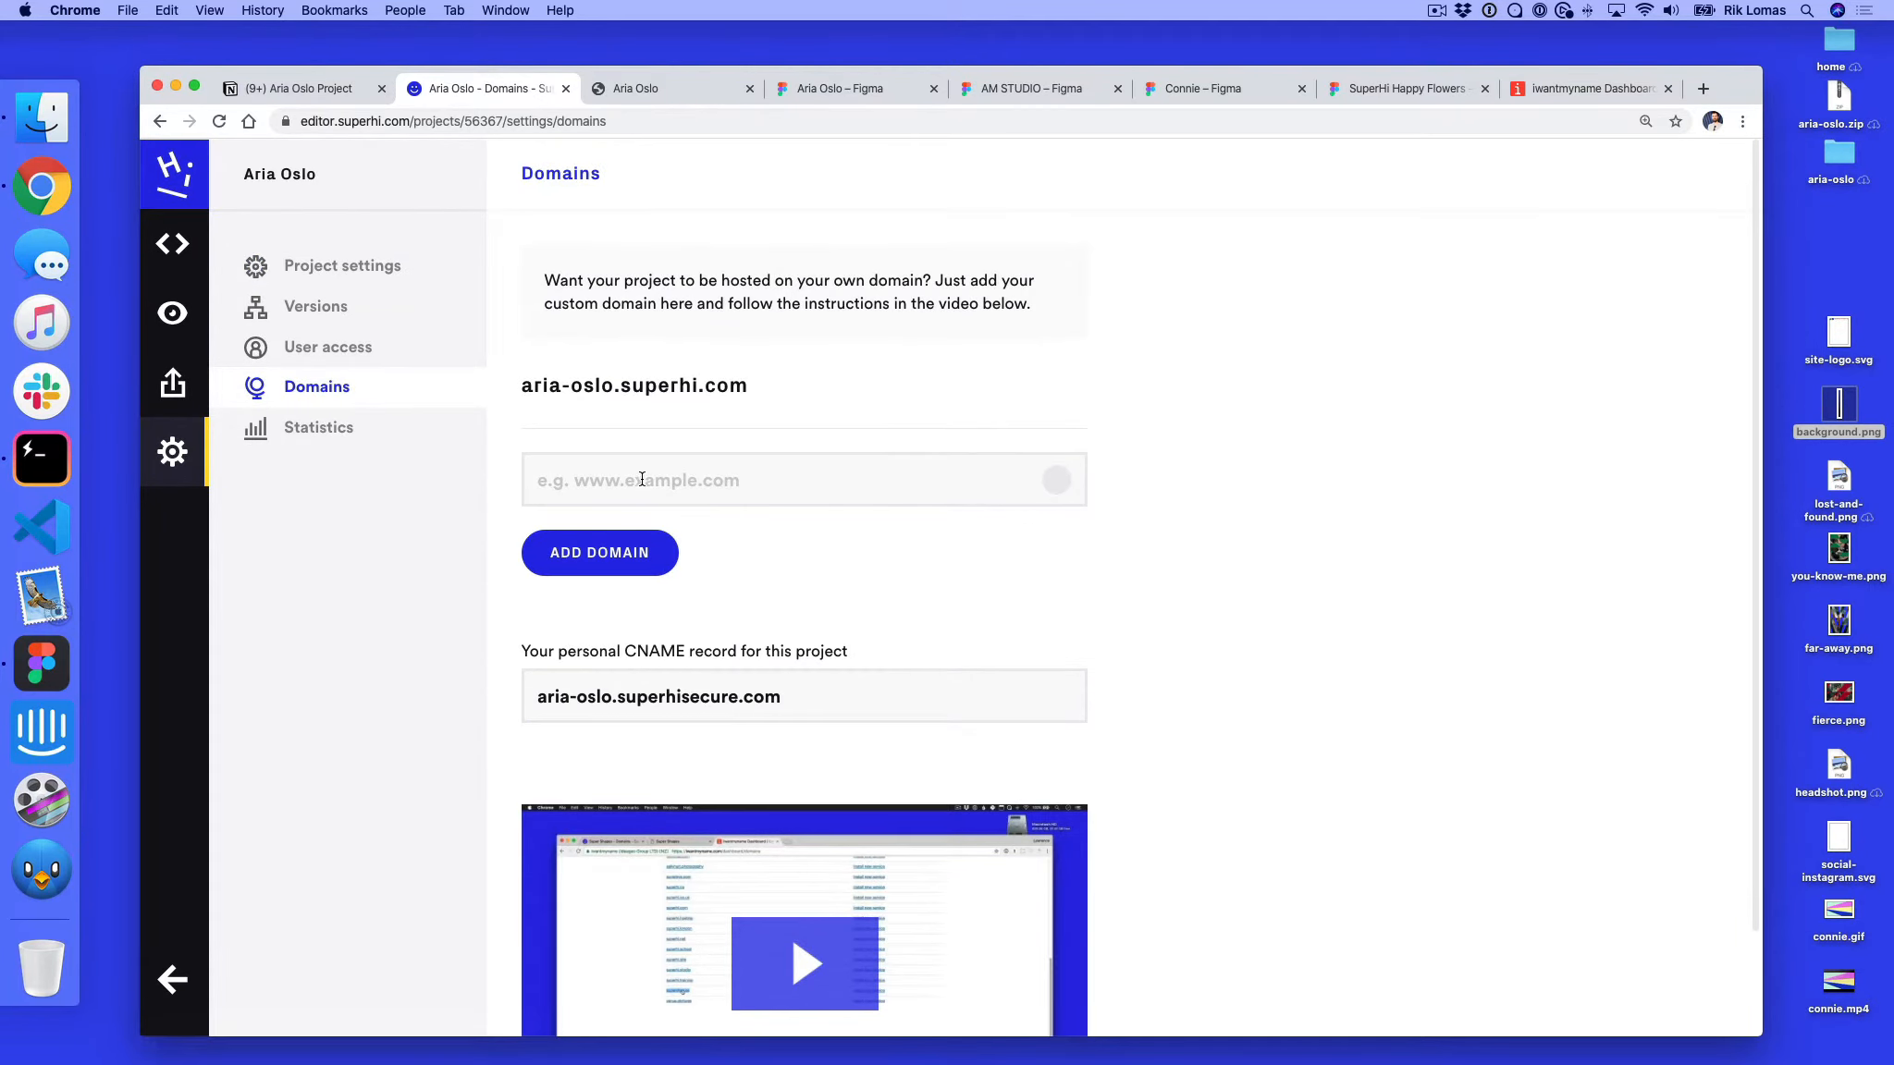
left_click(641, 478)
type("ariao")
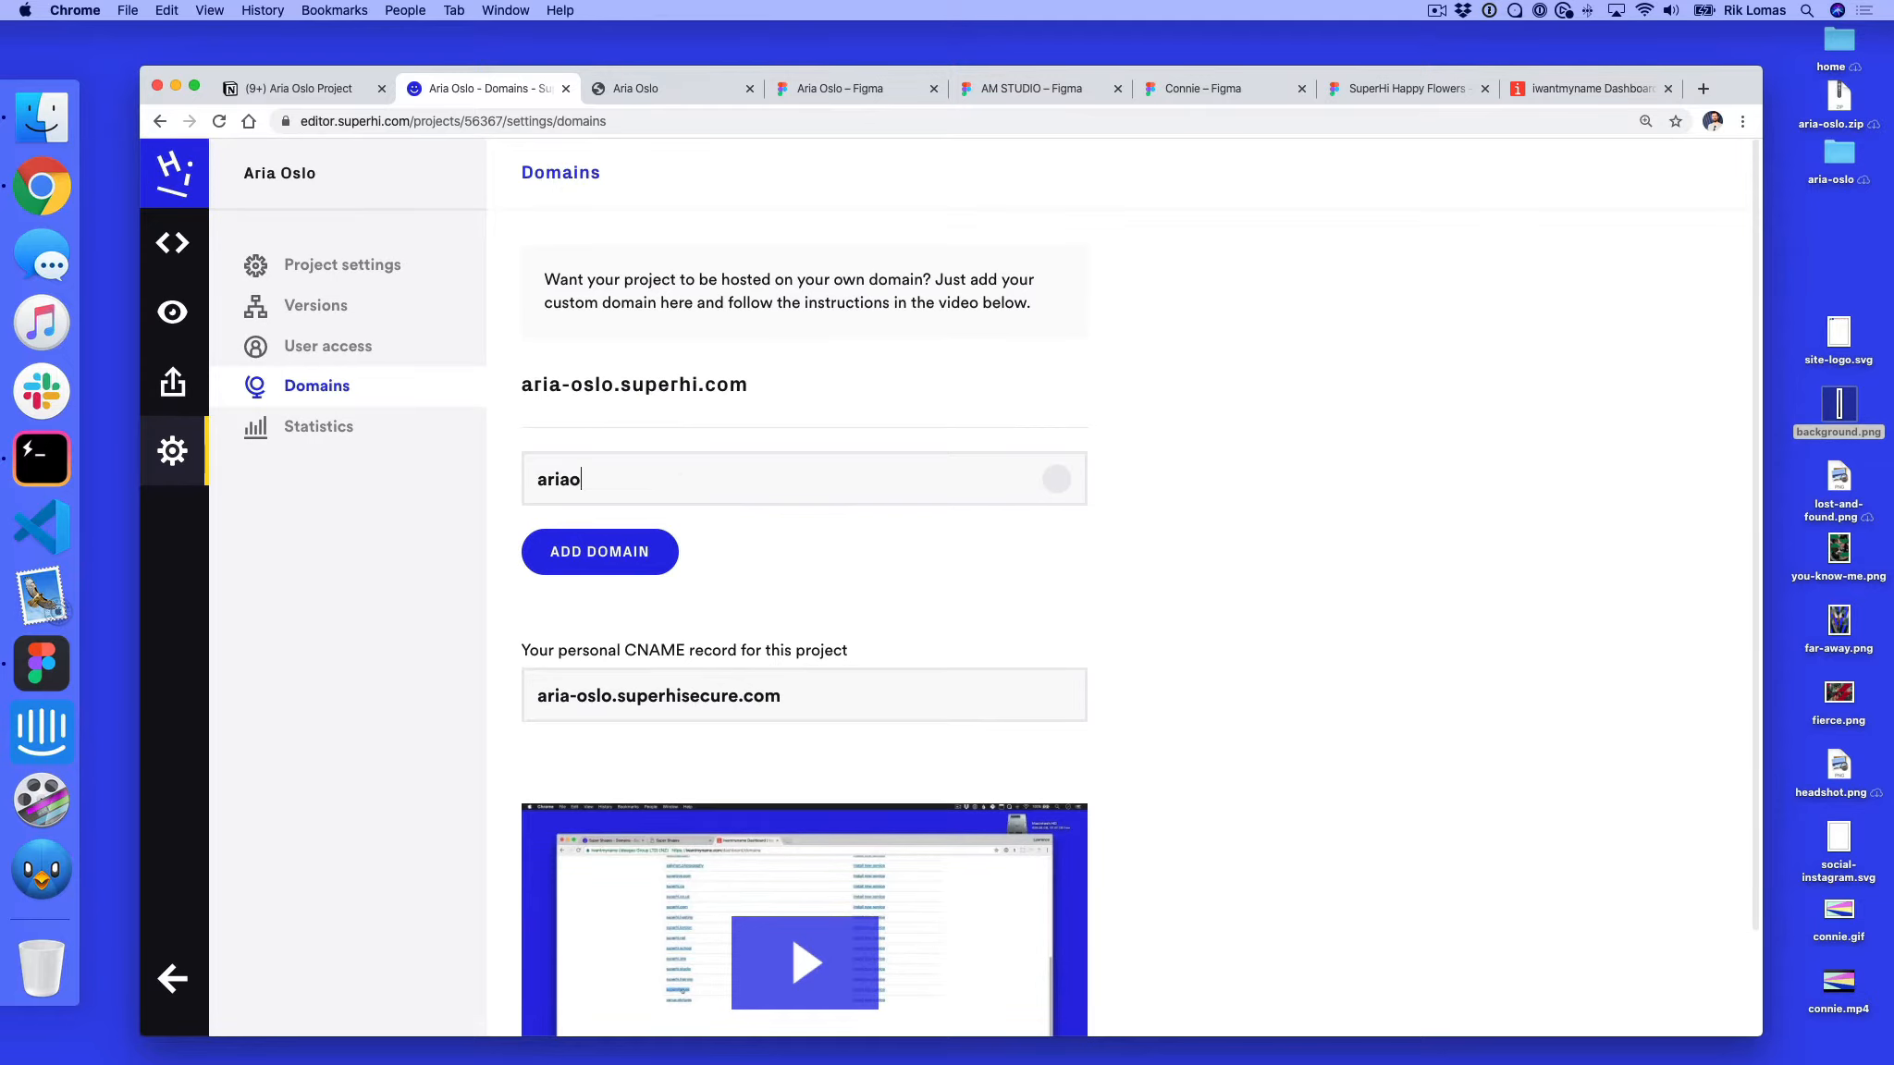
type("slo.com")
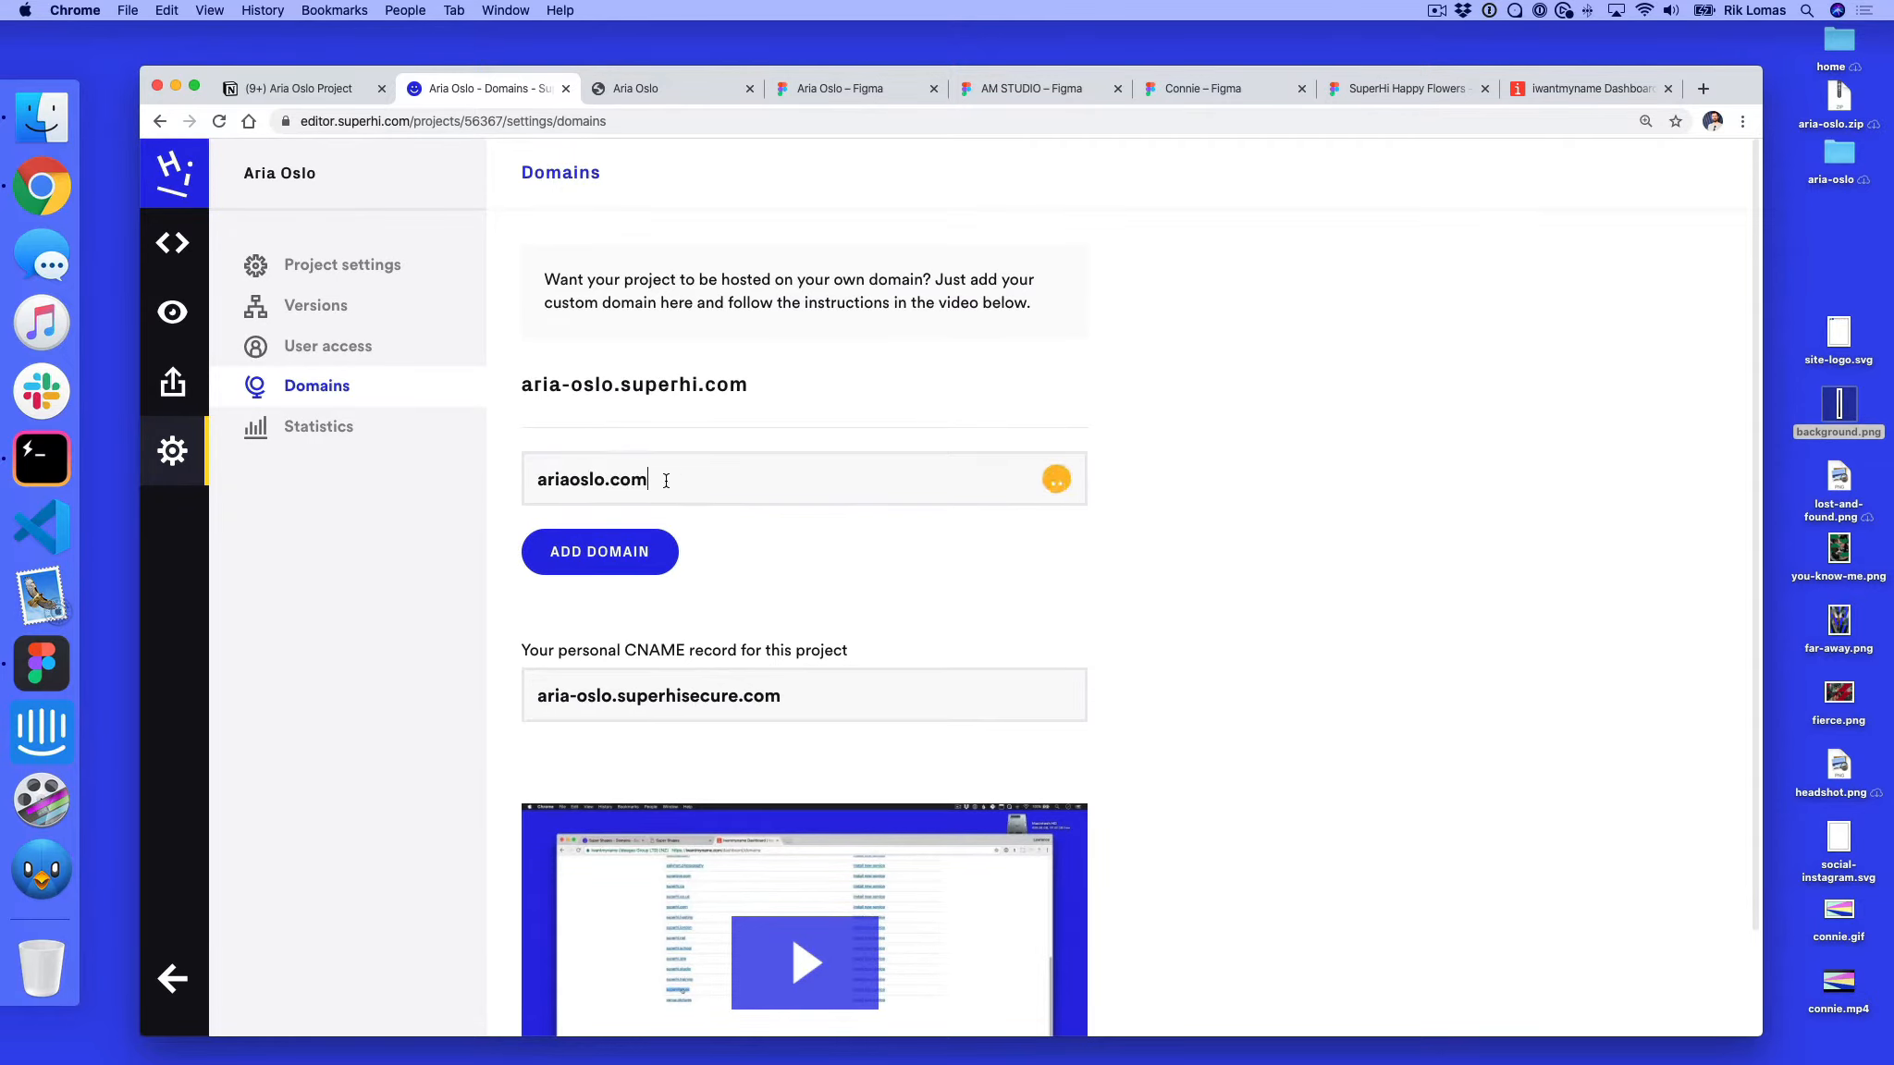
left_click(597, 557)
key("super+Left")
type("www.")
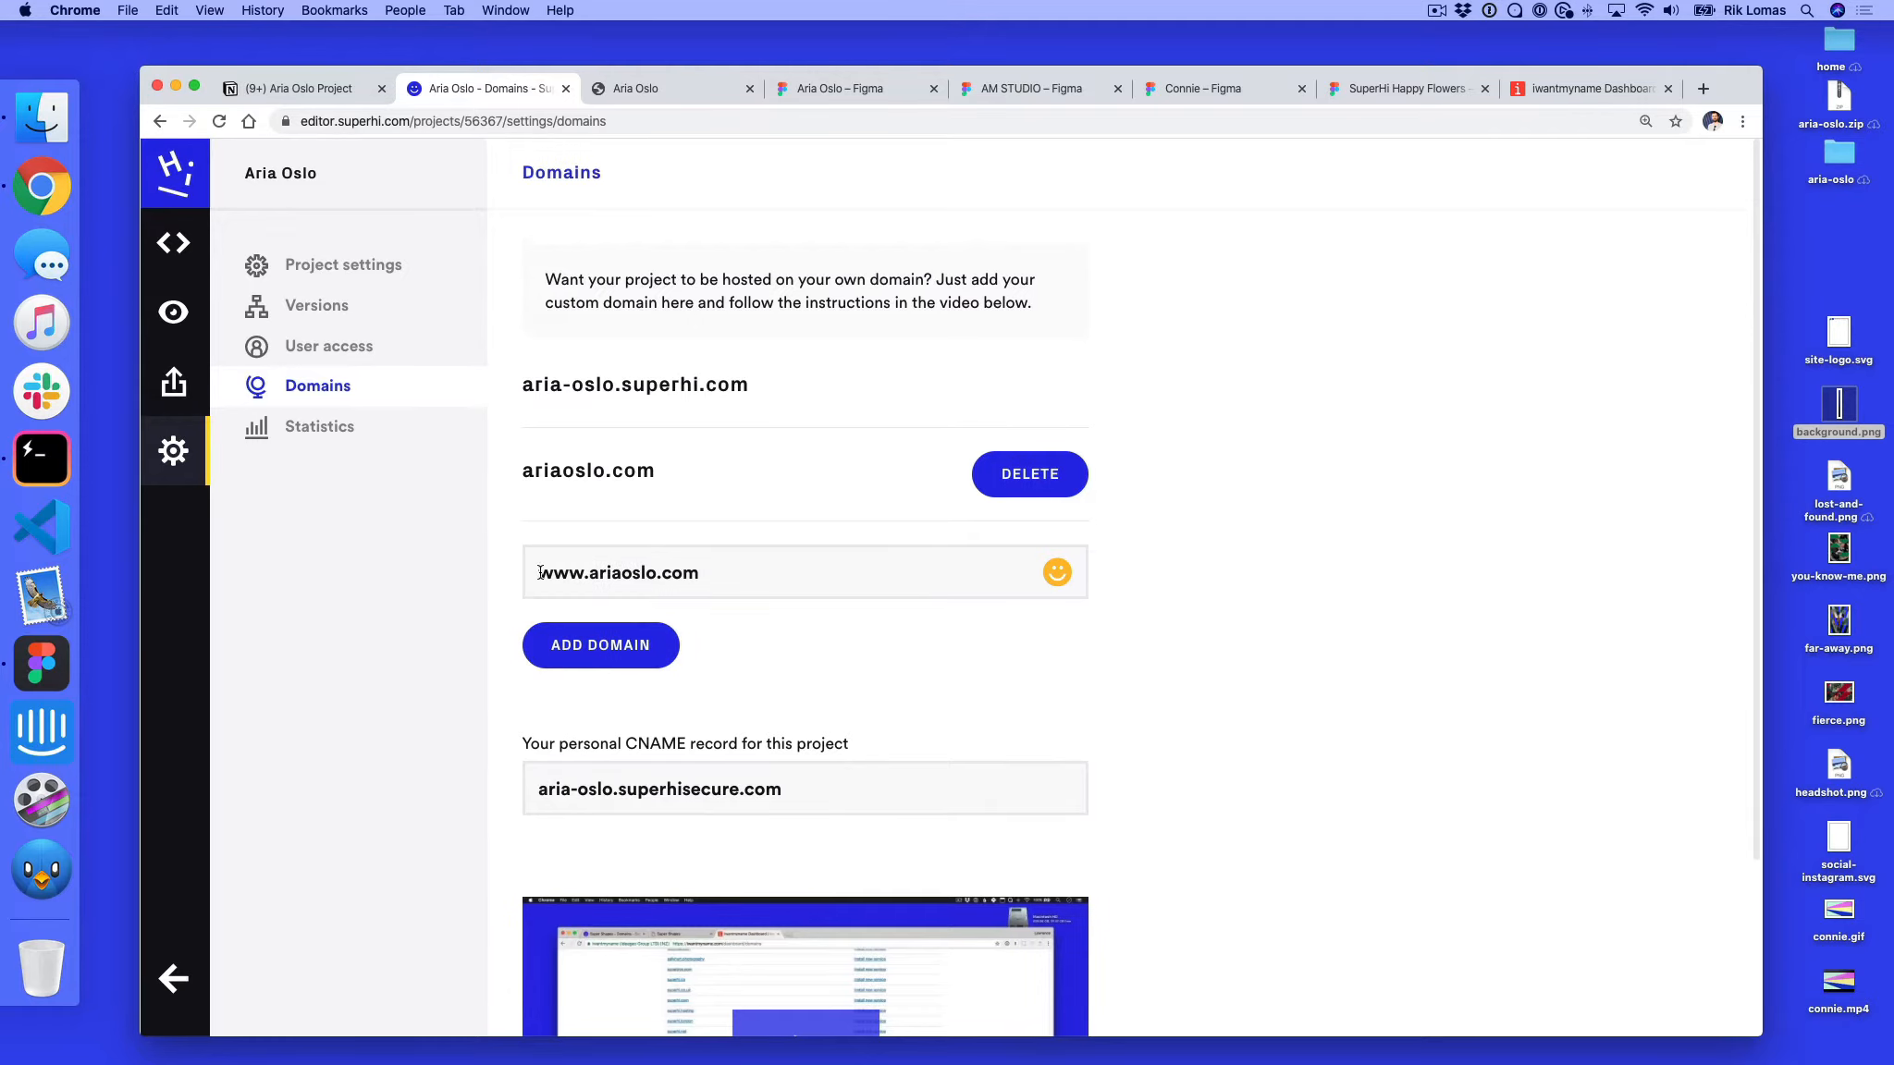
scroll(599, 624, "down", 1)
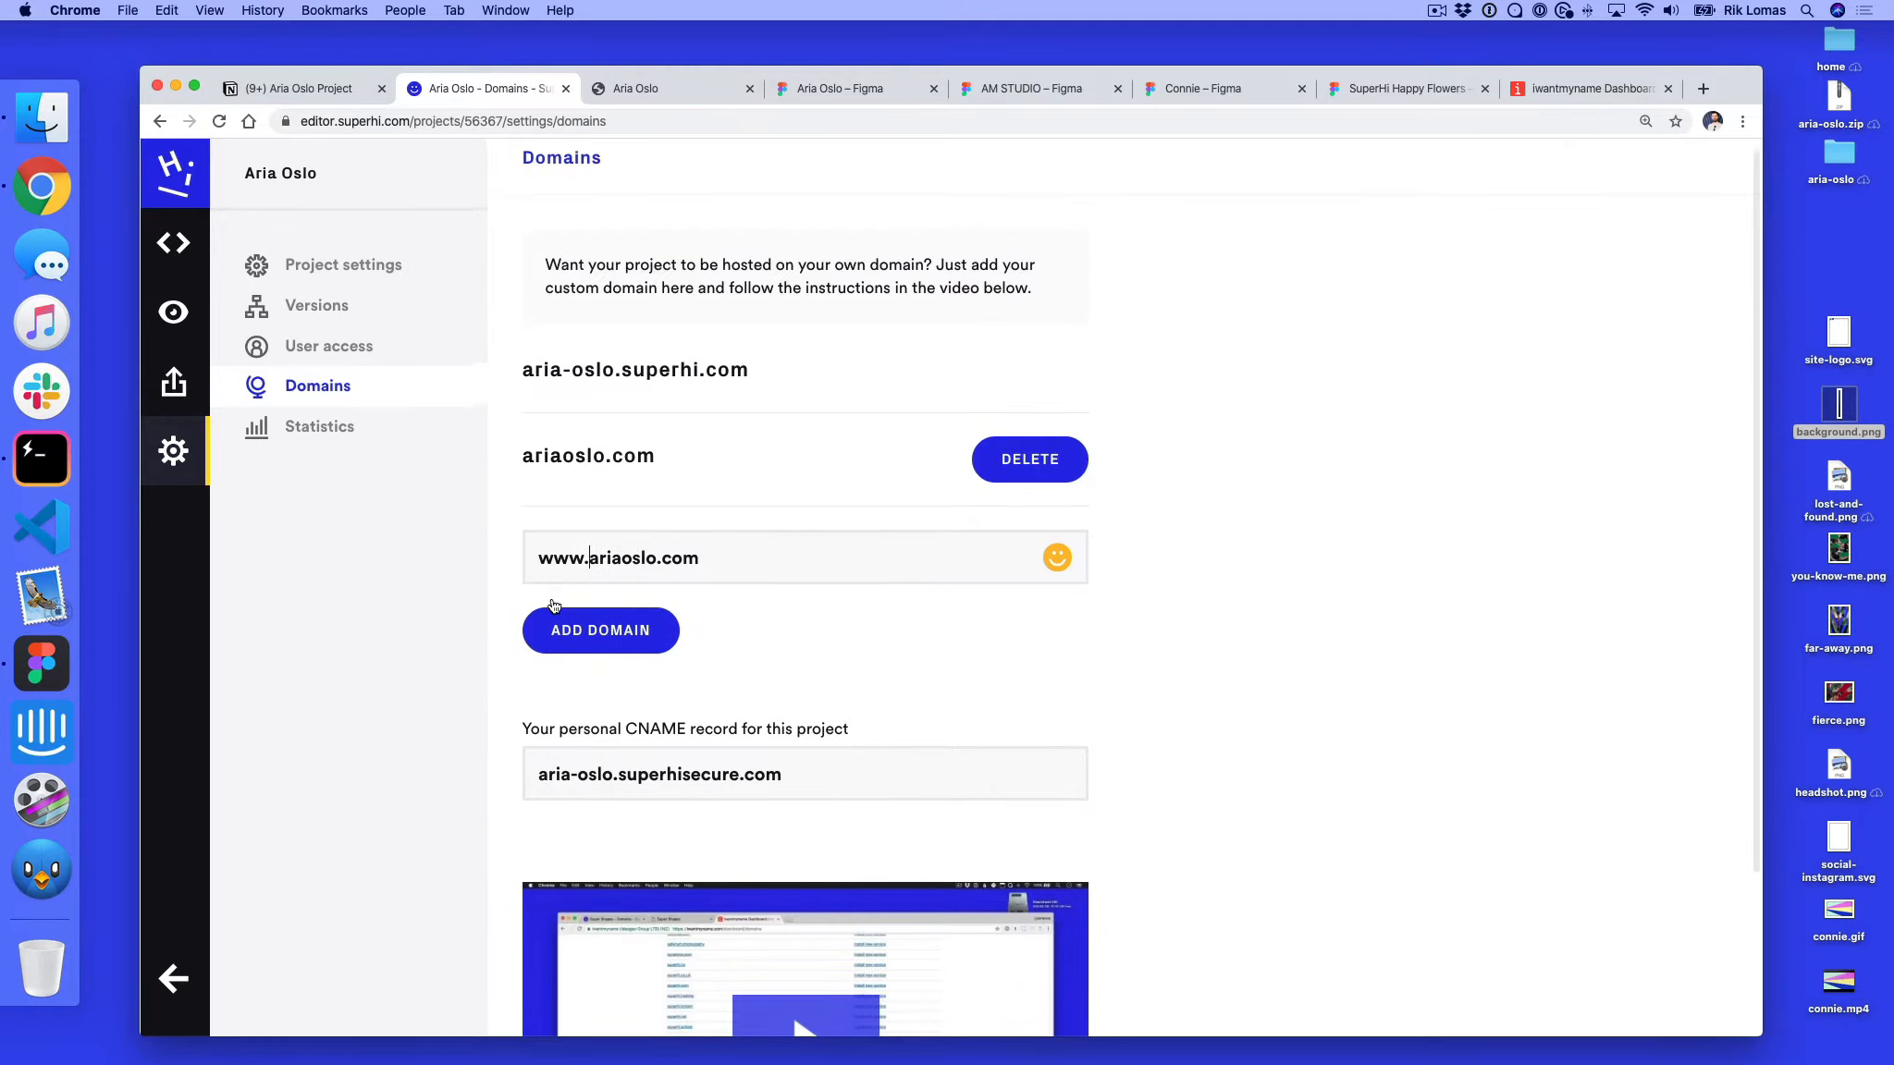
left_click(599, 624)
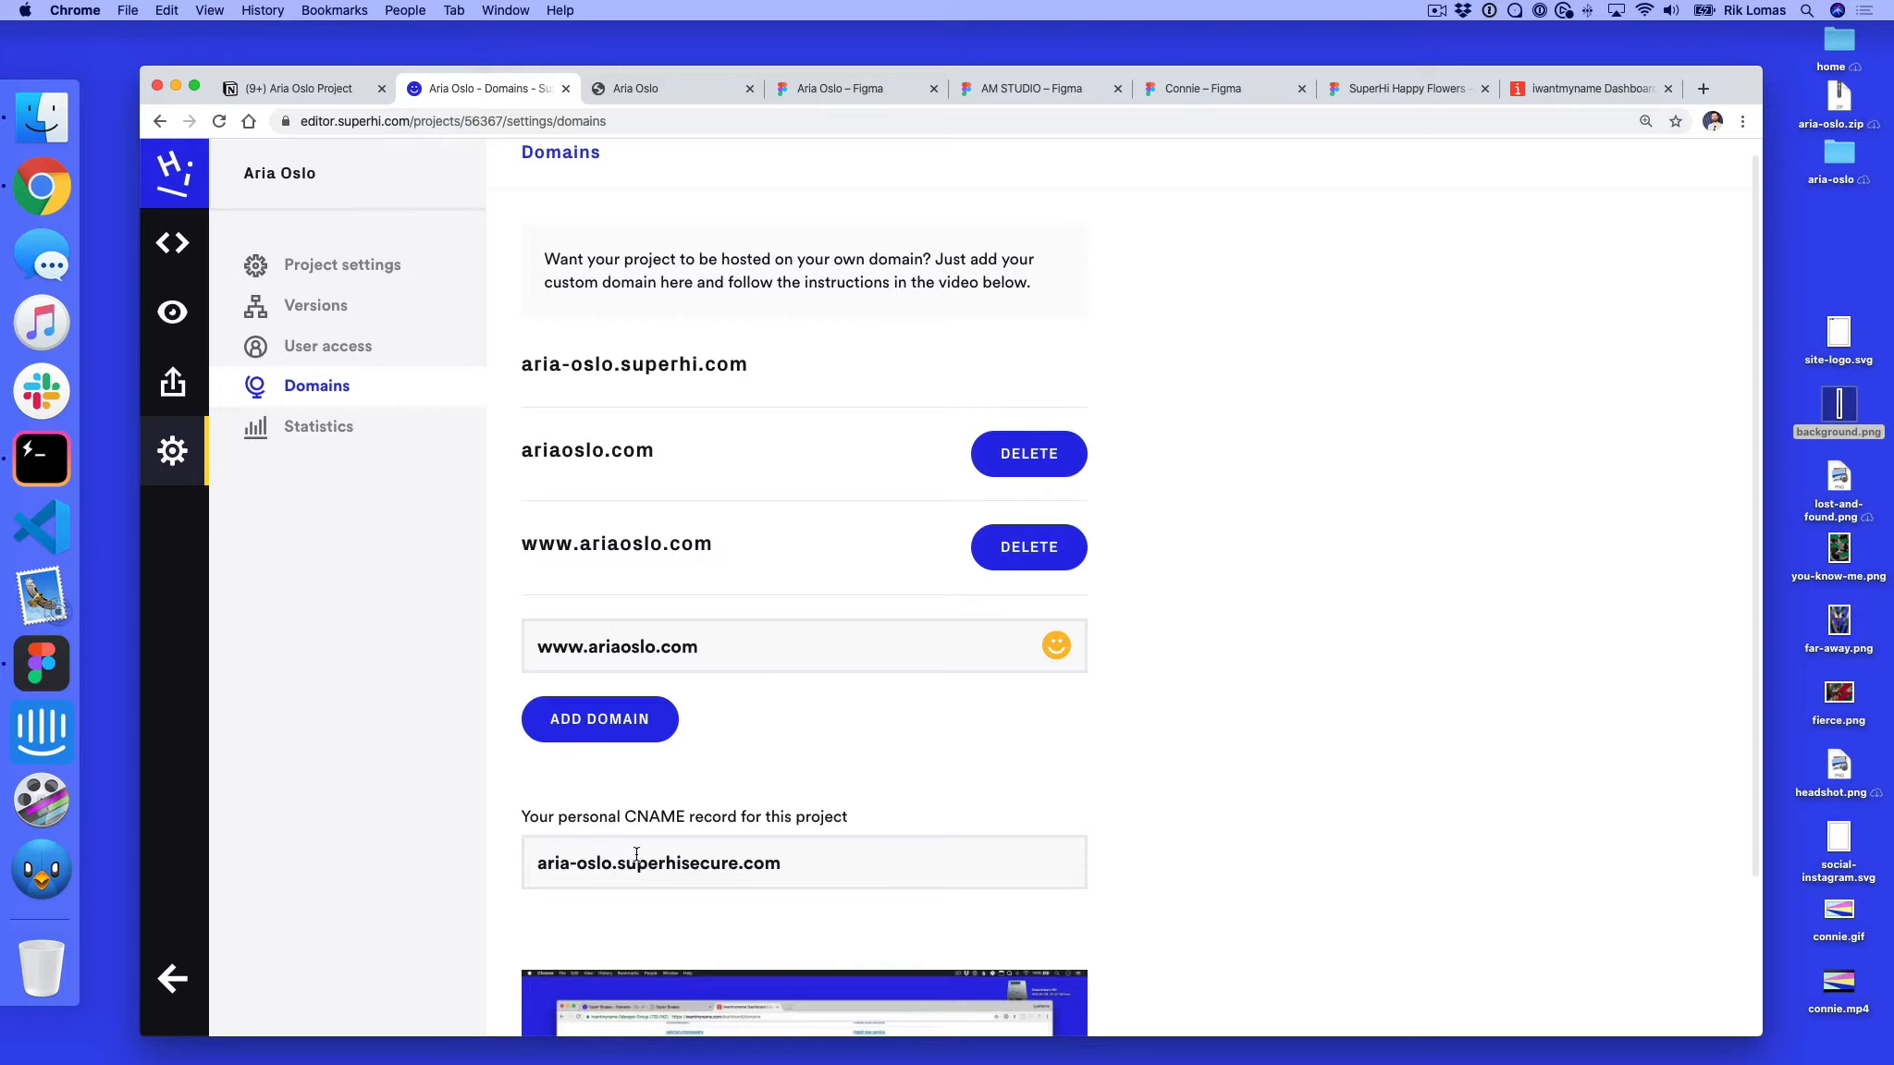
Add the project's CNAME record to ariaoslo.com in iwantmyname with hostname www and value "aria-oslo.superhisecure.com.", and save the DNS settings
left_click_drag(826, 863, 528, 864)
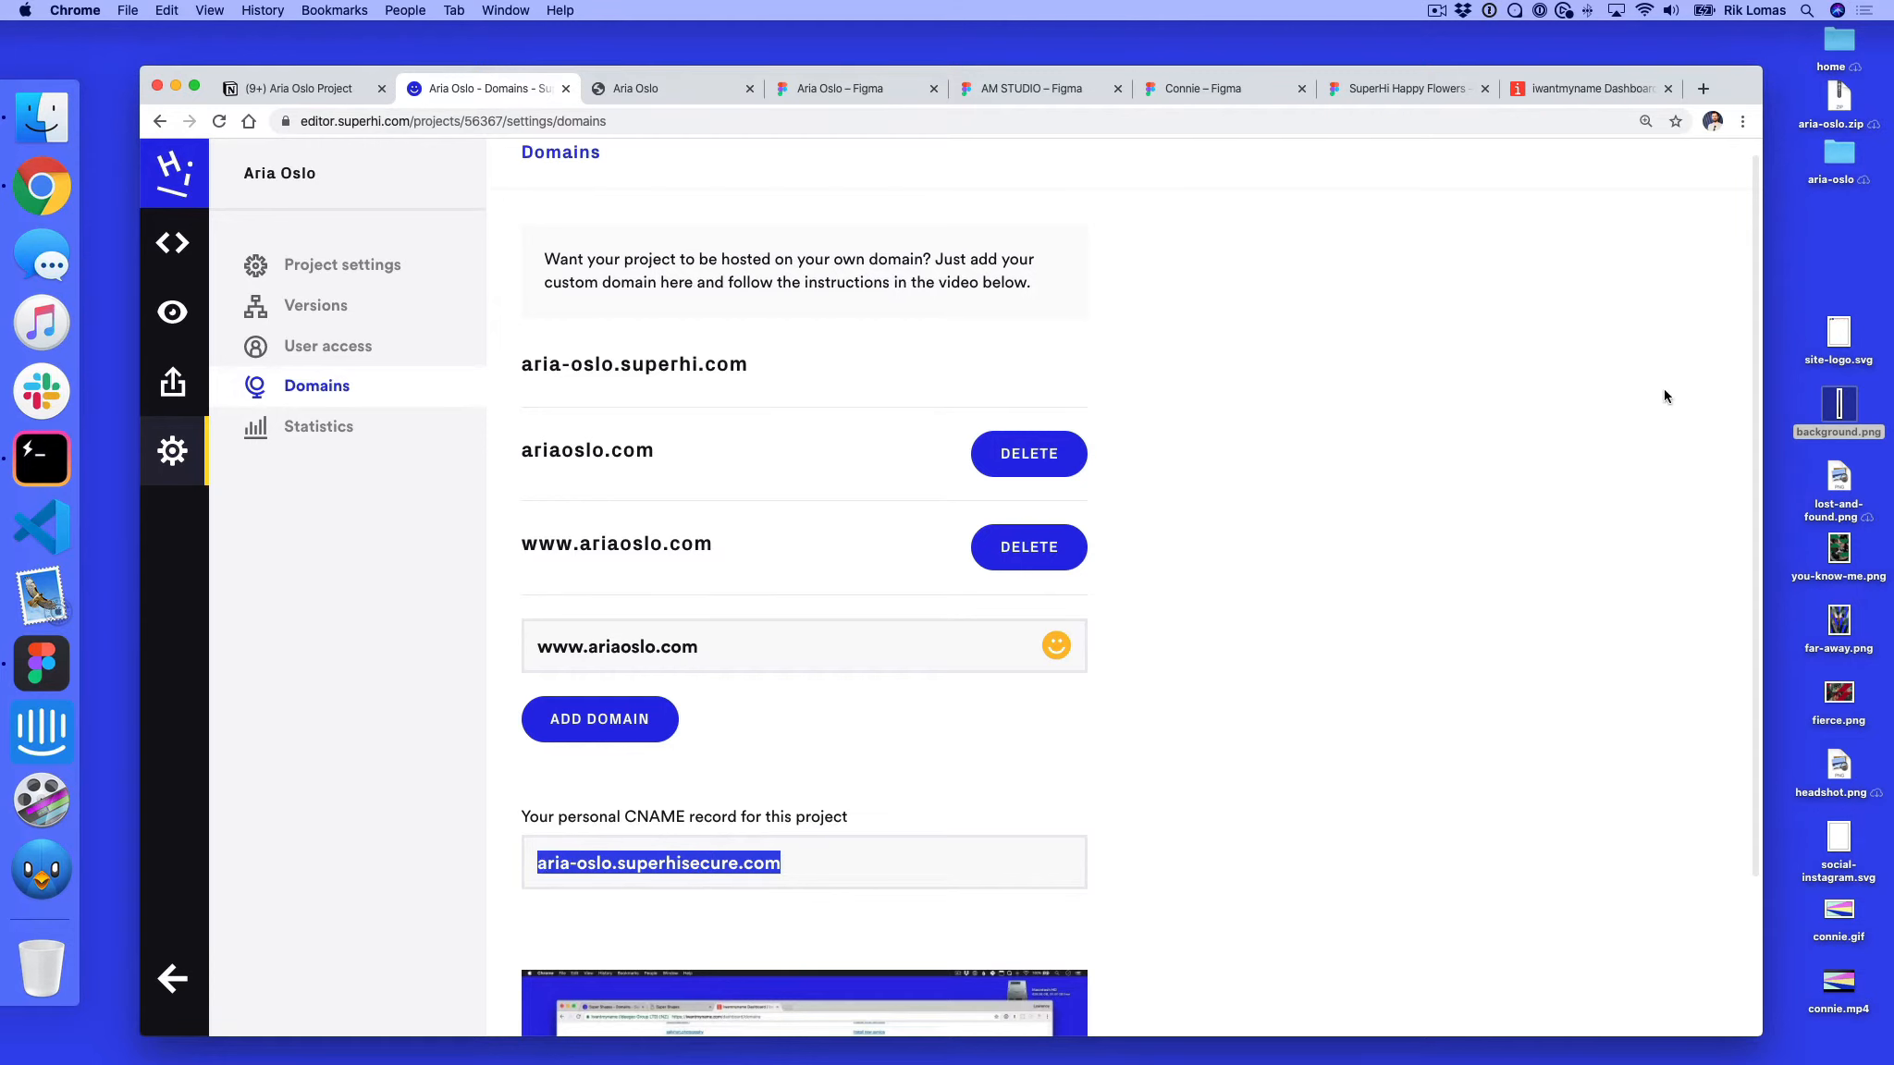
left_click(1570, 93)
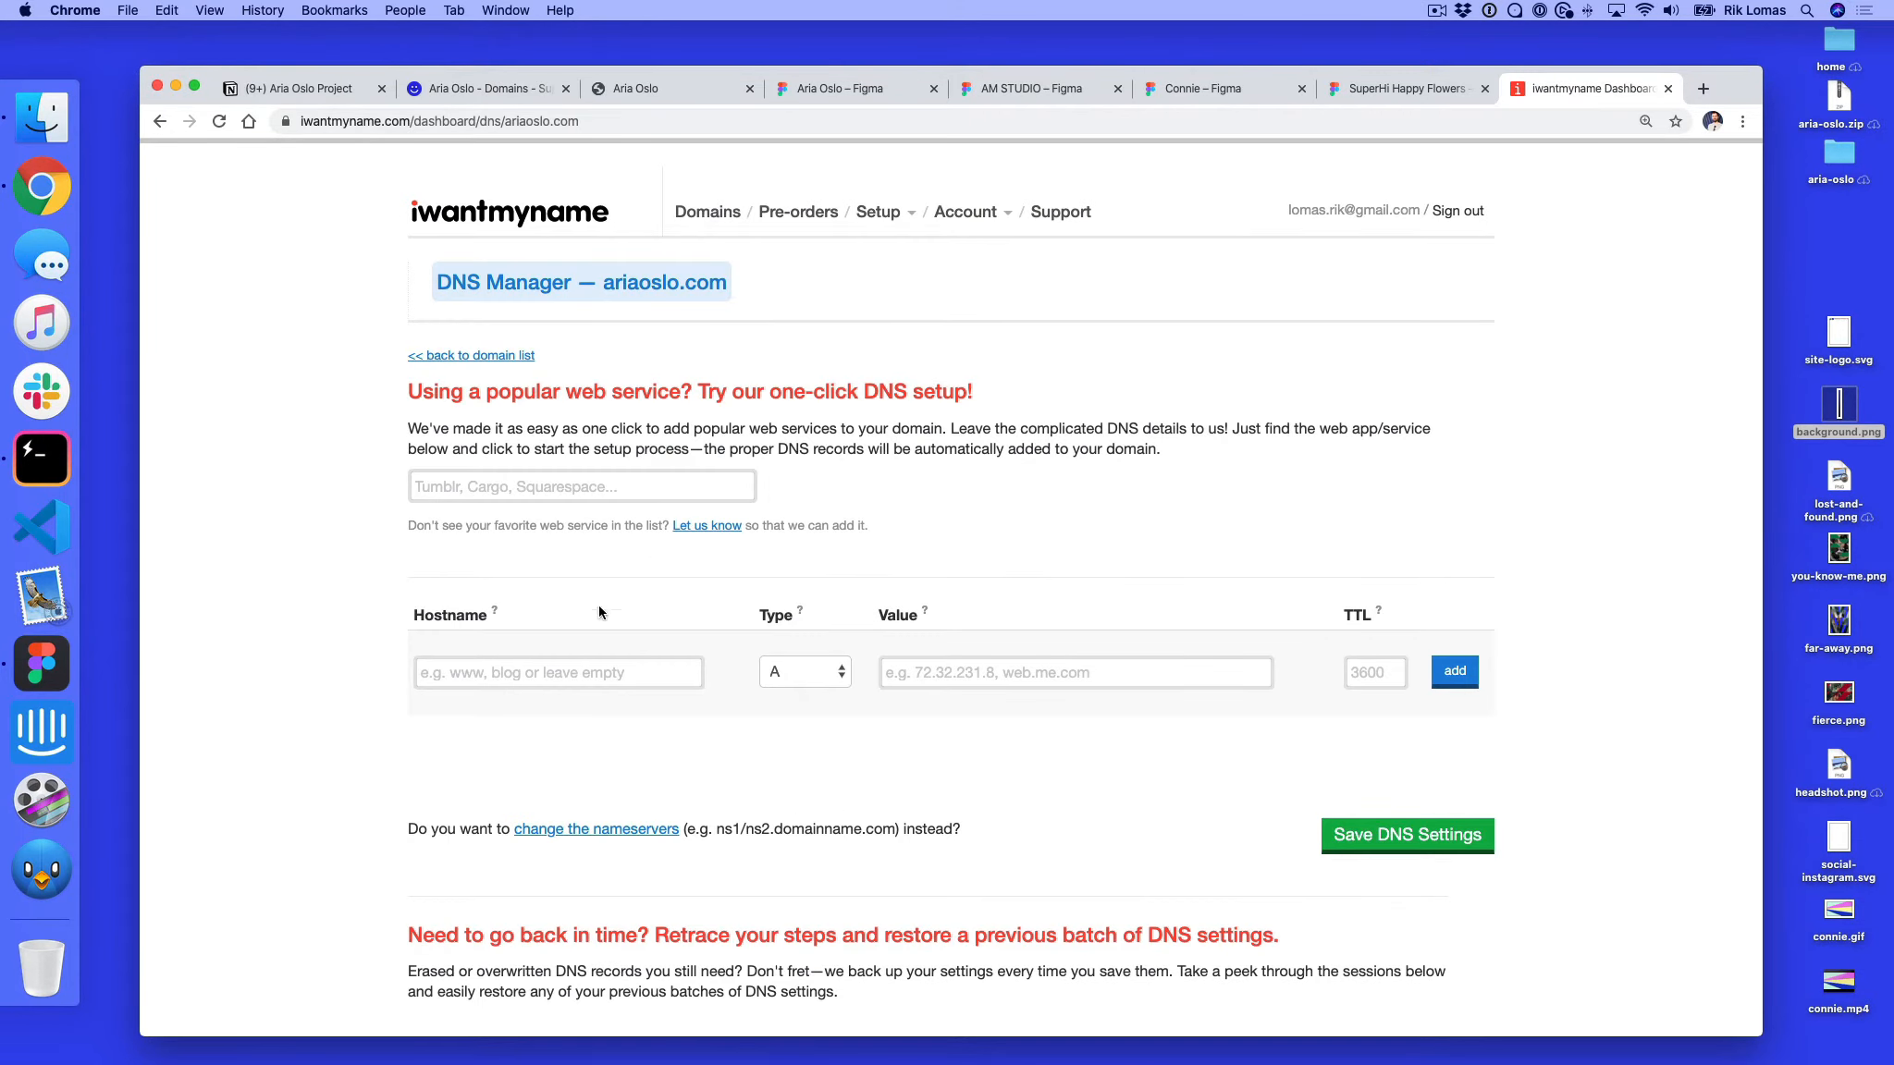
left_click(529, 673)
type("w")
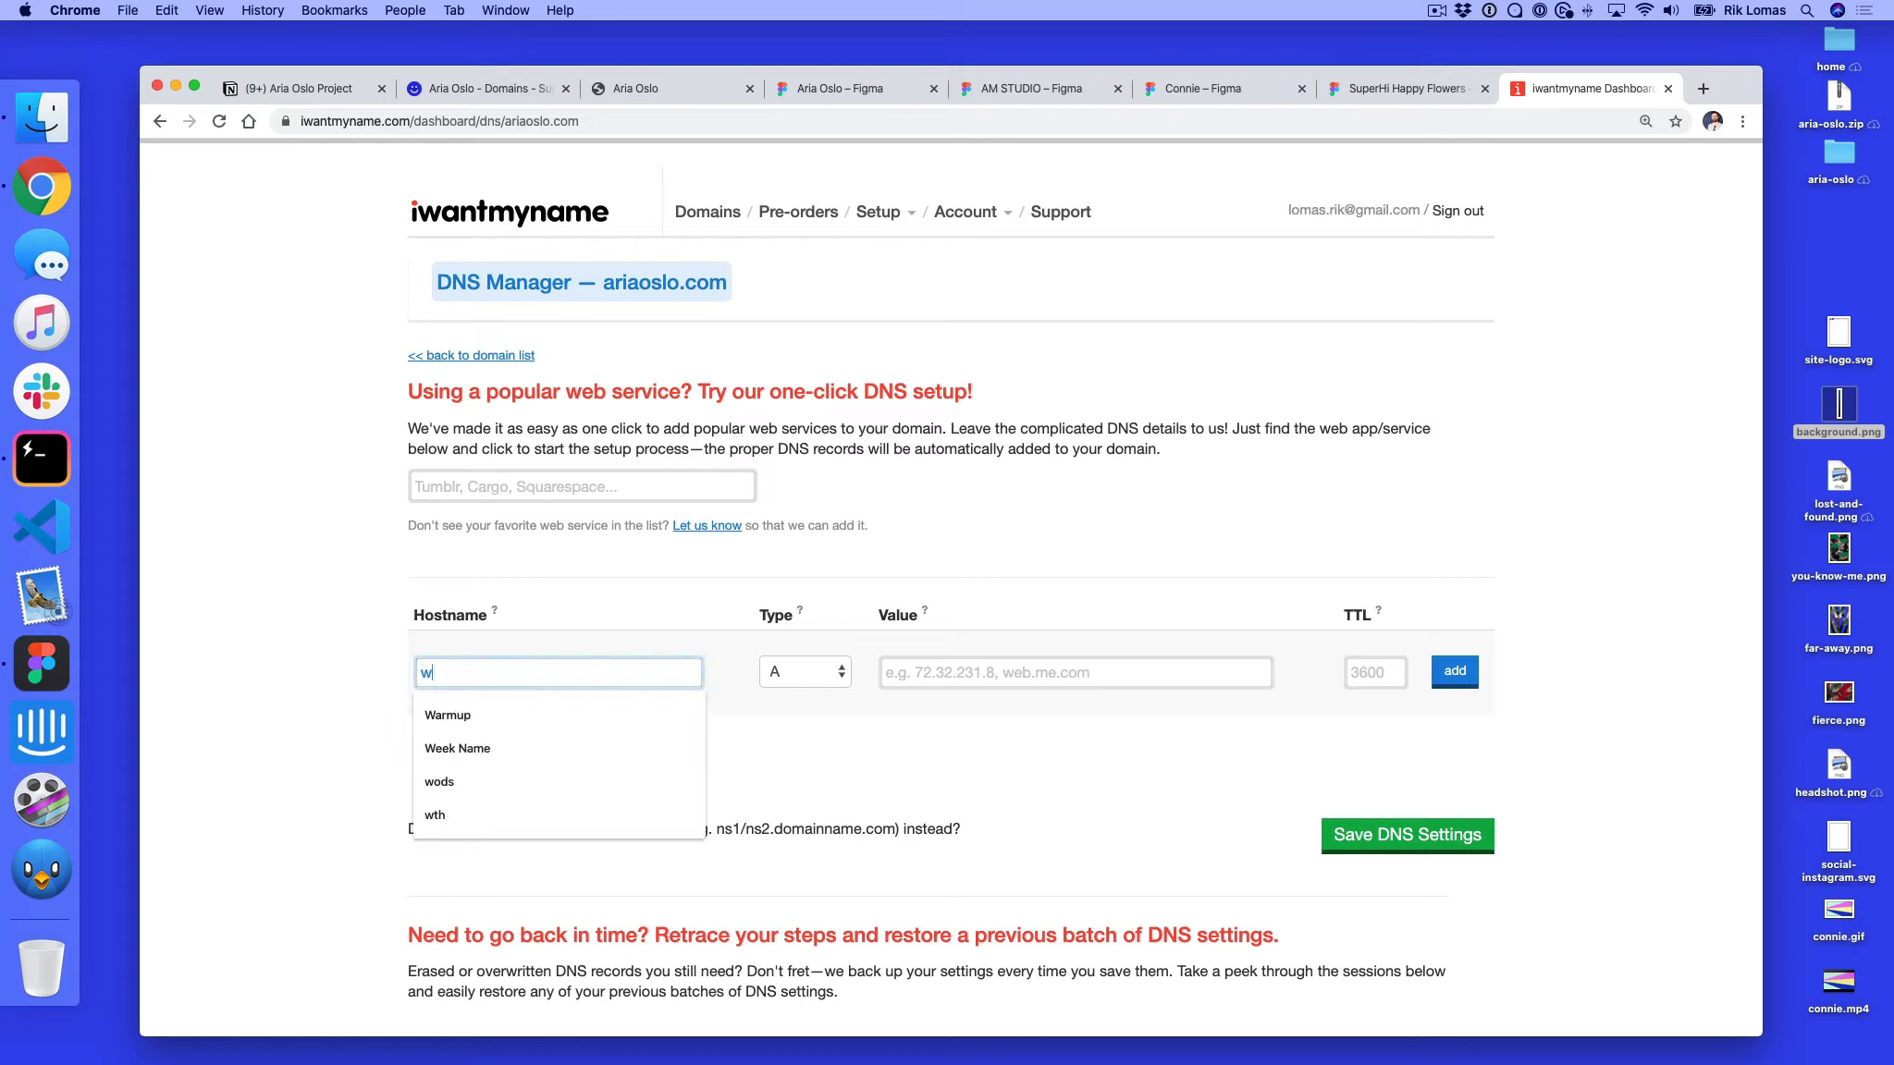
type("ww")
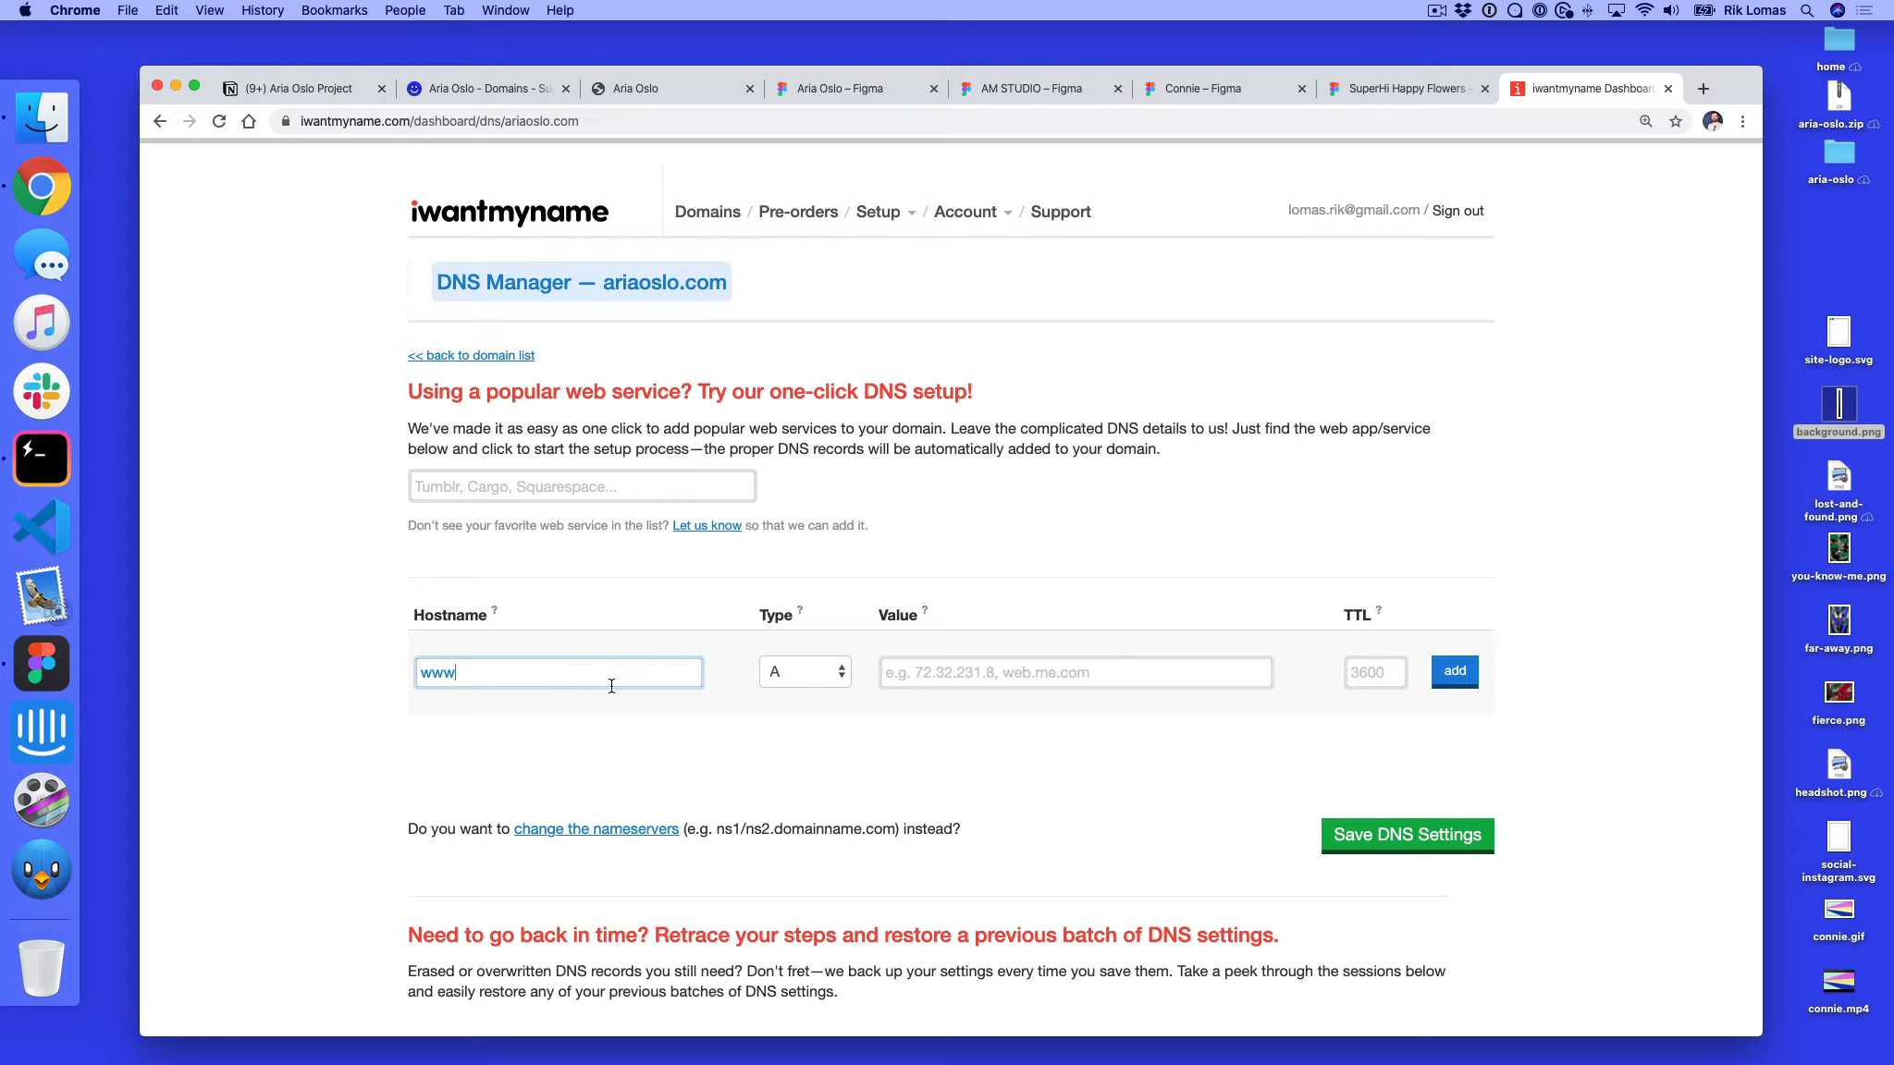
left_click(779, 681)
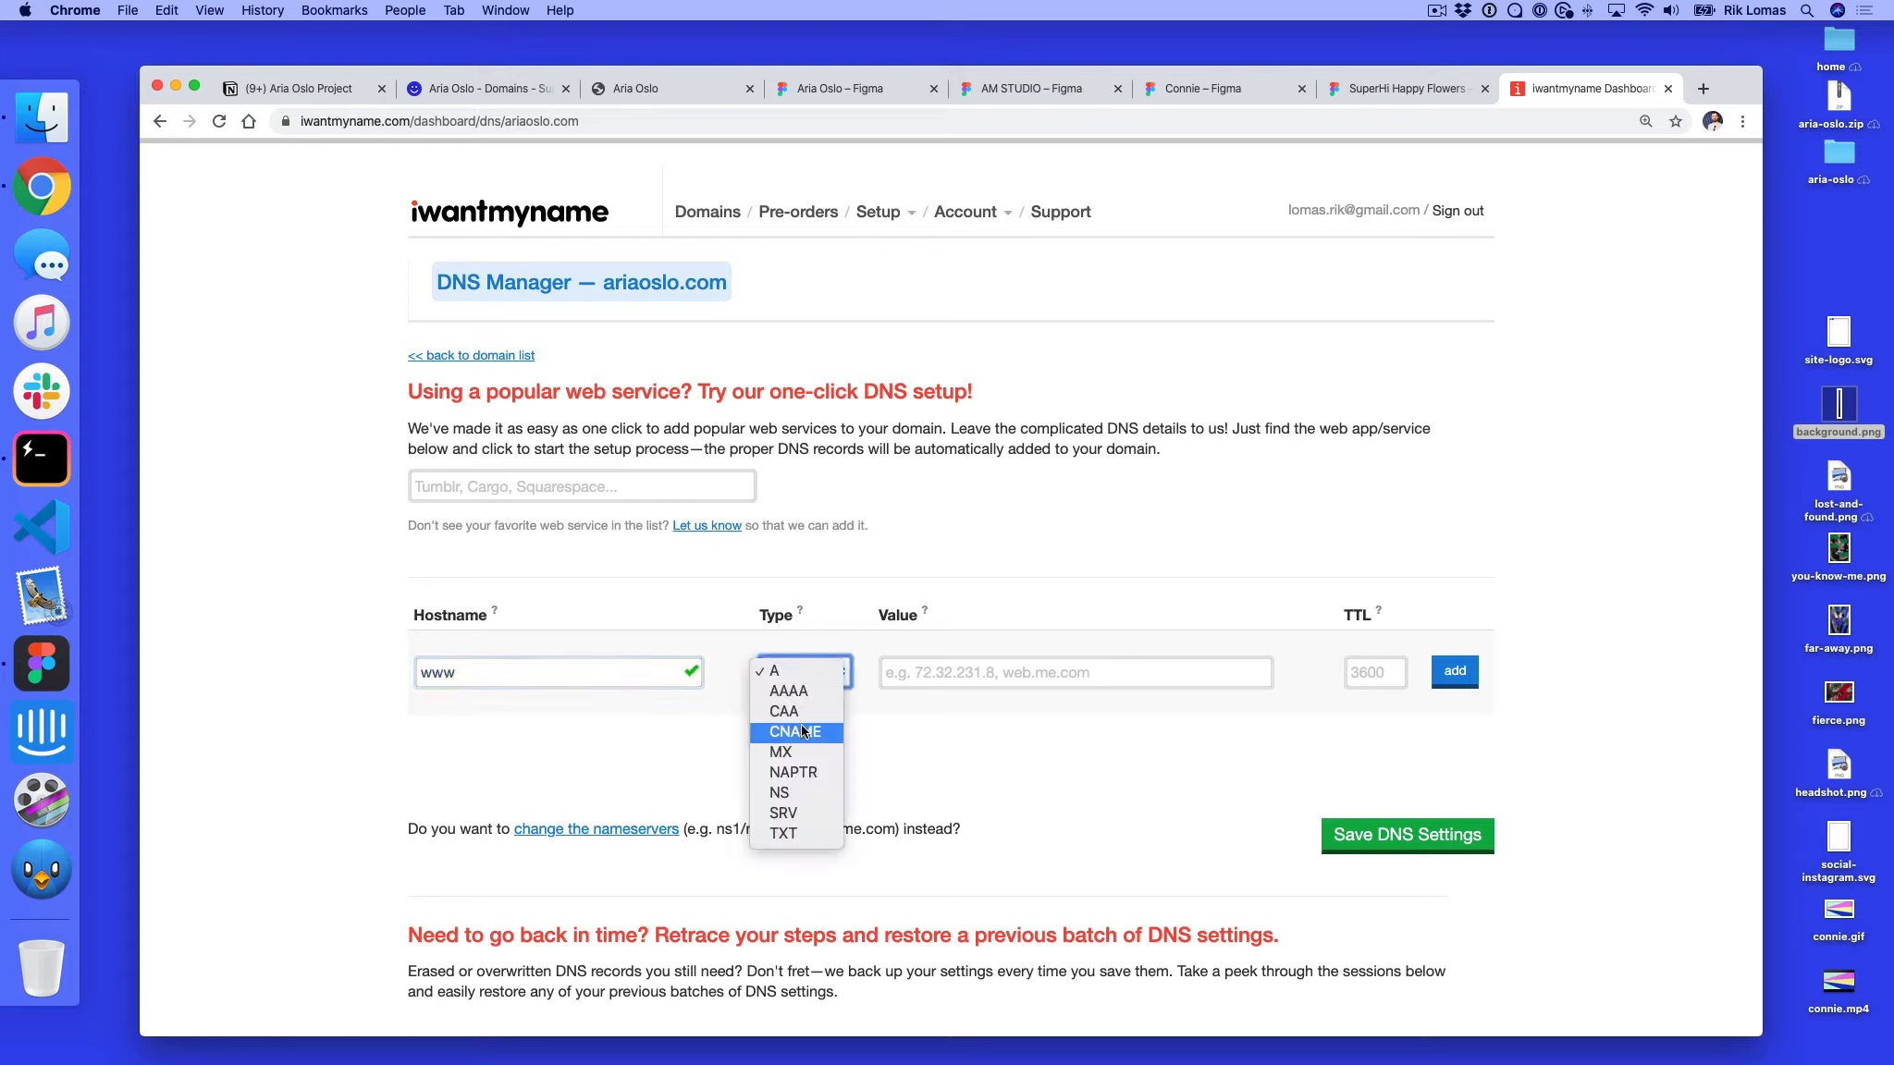
left_click(800, 723)
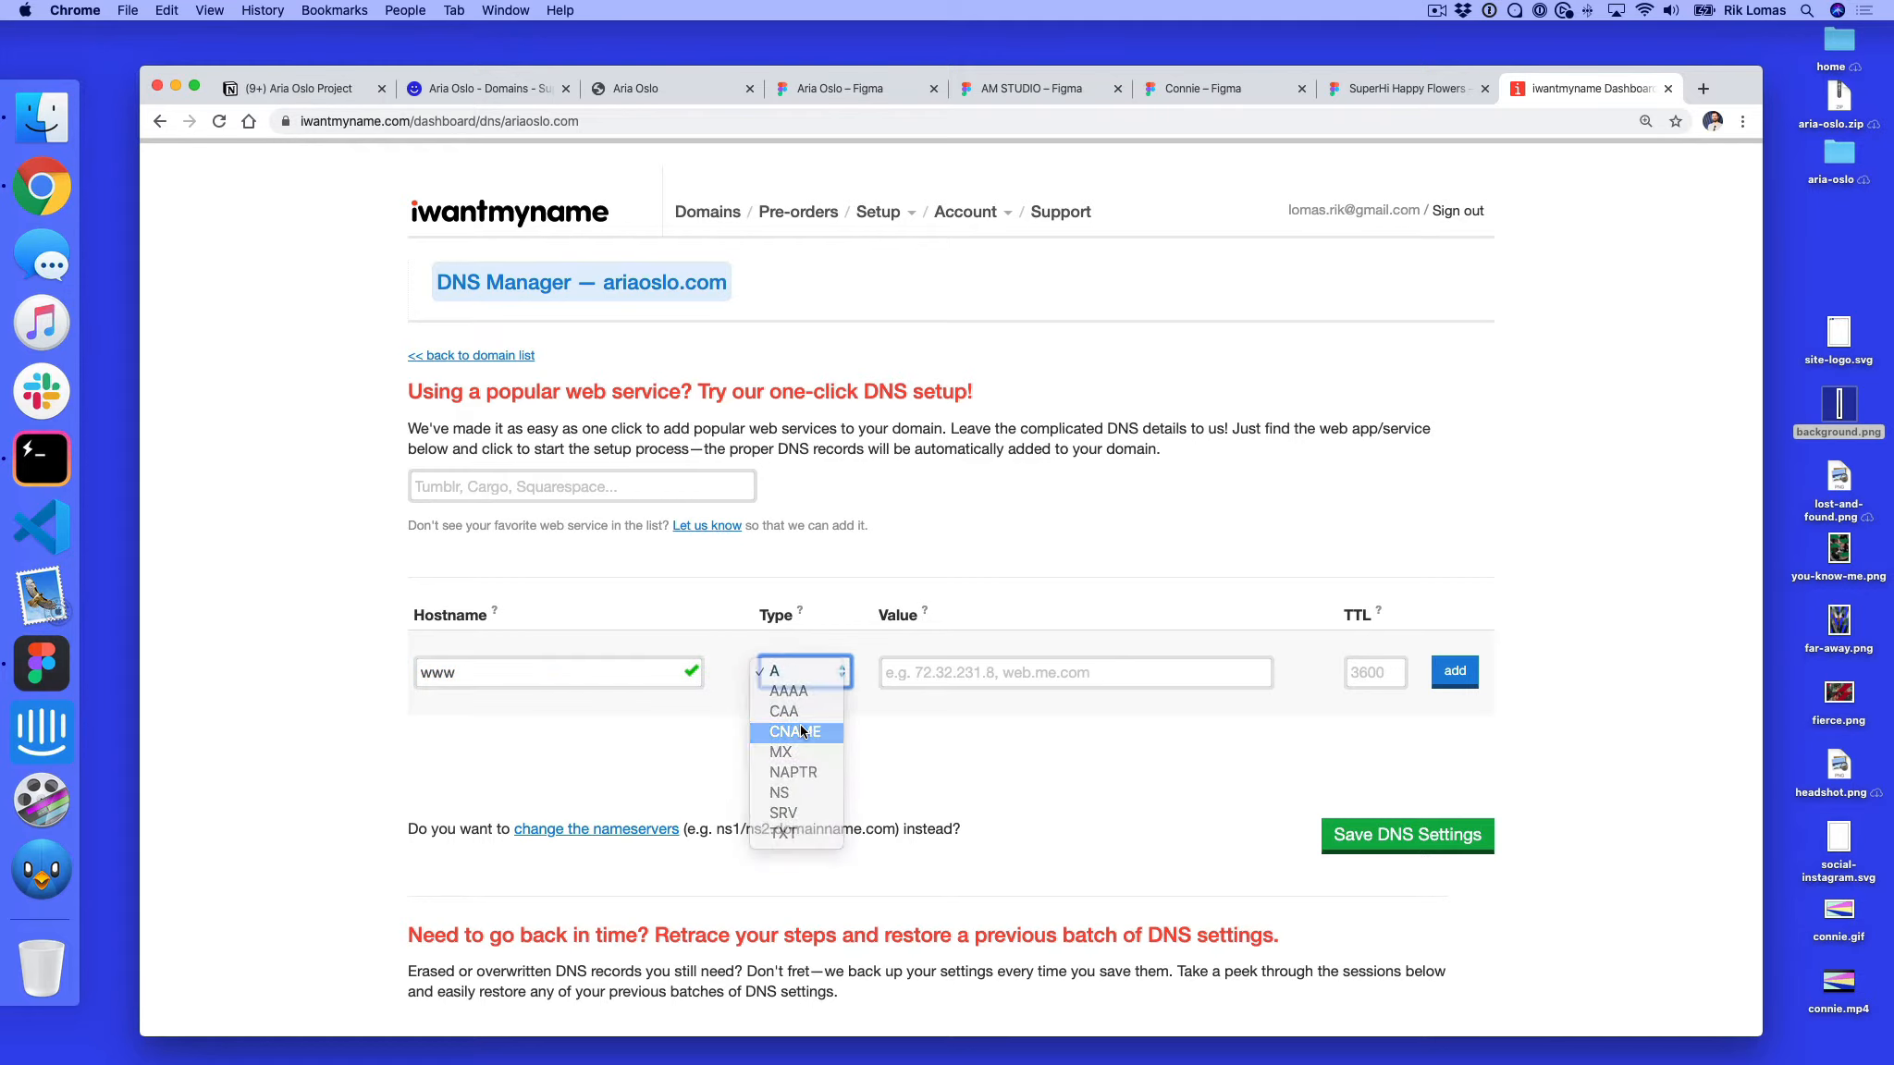
left_click(947, 669)
type("aria-oslo.superhisecure.com")
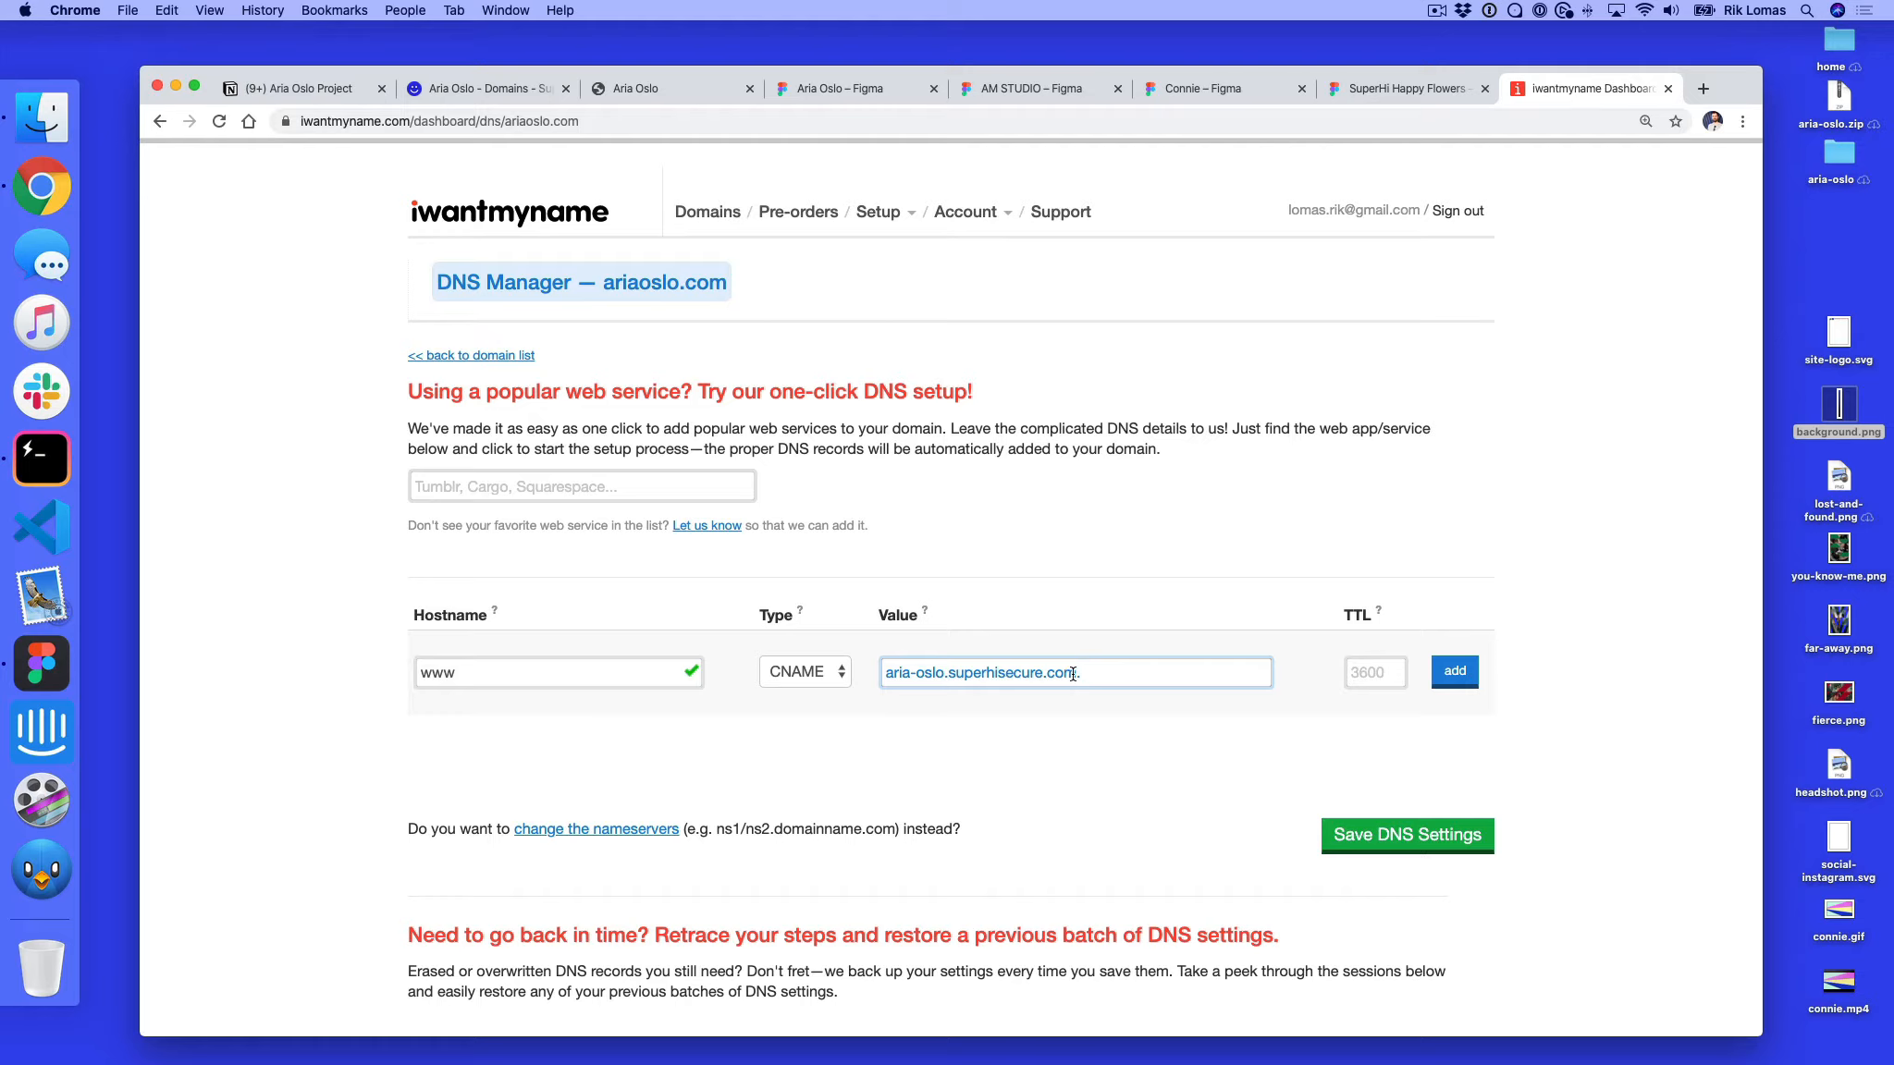
left_click(1444, 681)
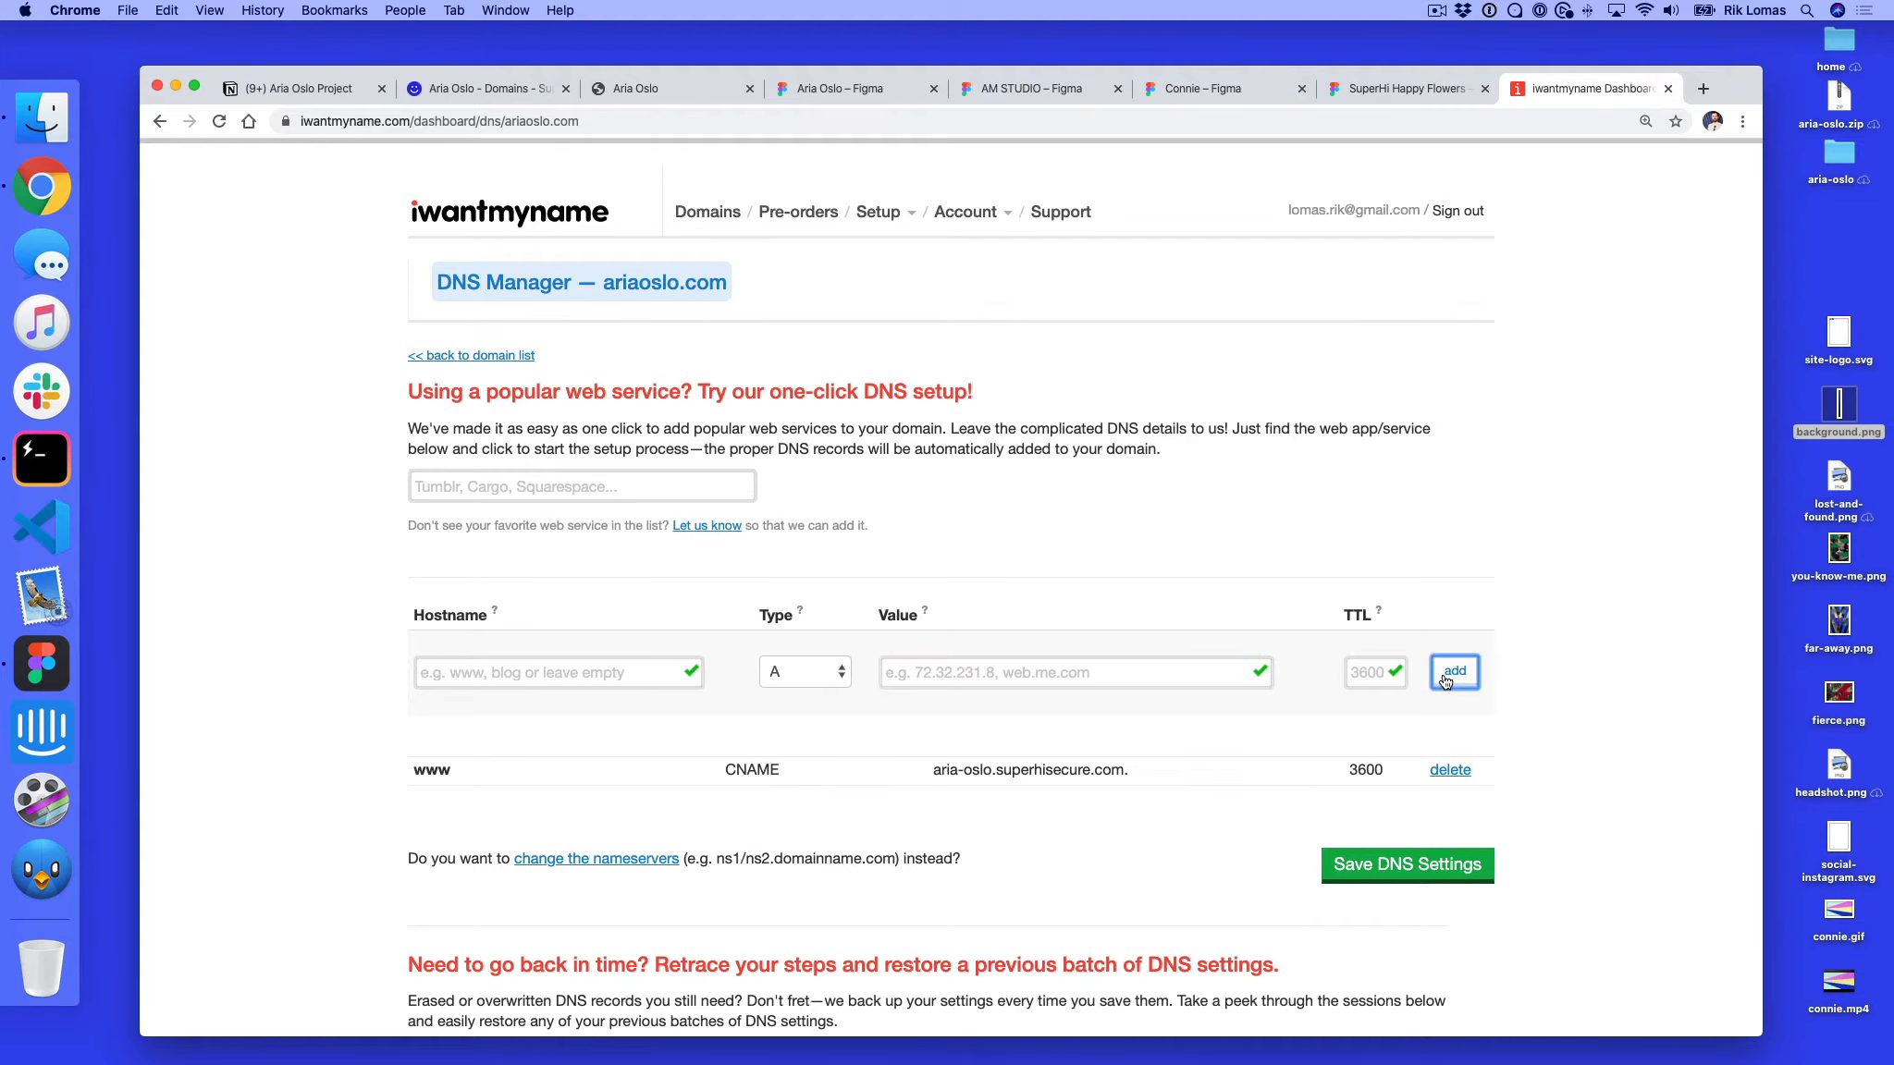
left_click(1376, 865)
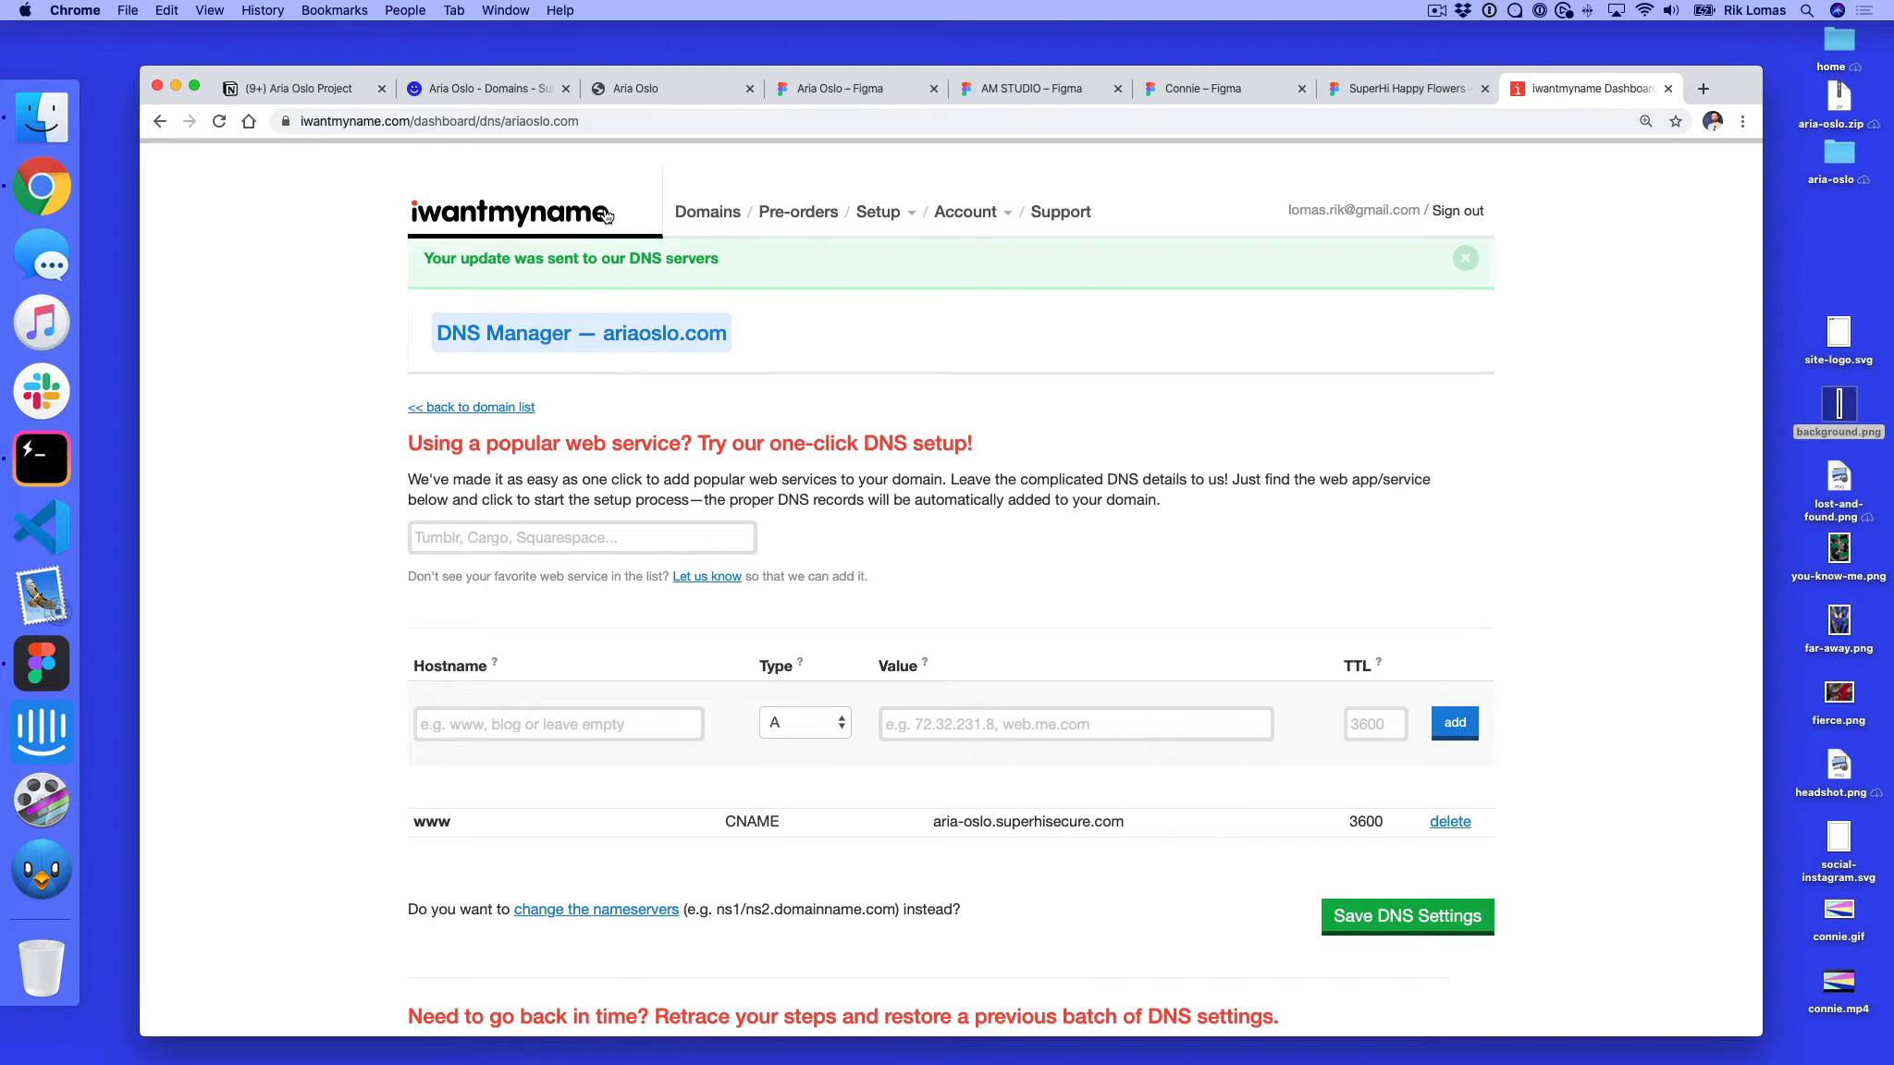
Install web forwarding for ariaoslo.com from the iwantmyname setup options
mouse_move(875, 218)
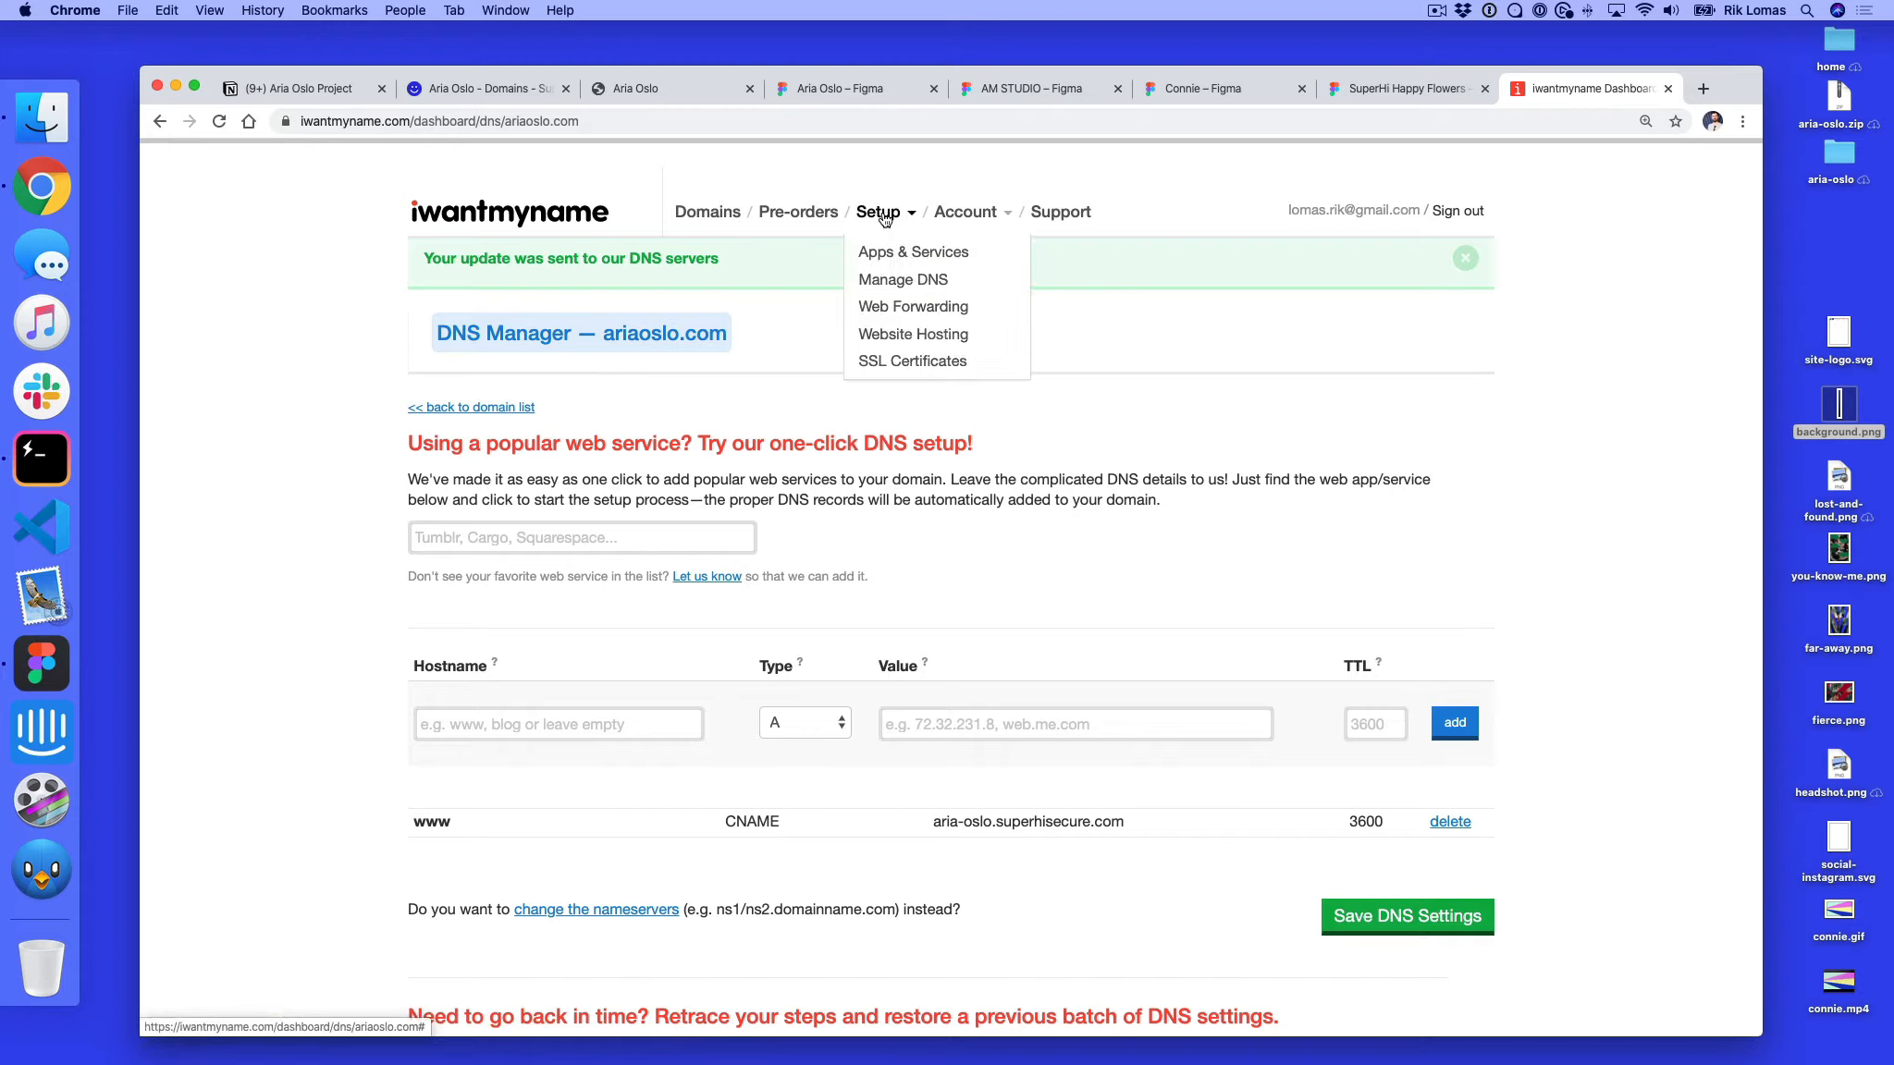
left_click(899, 309)
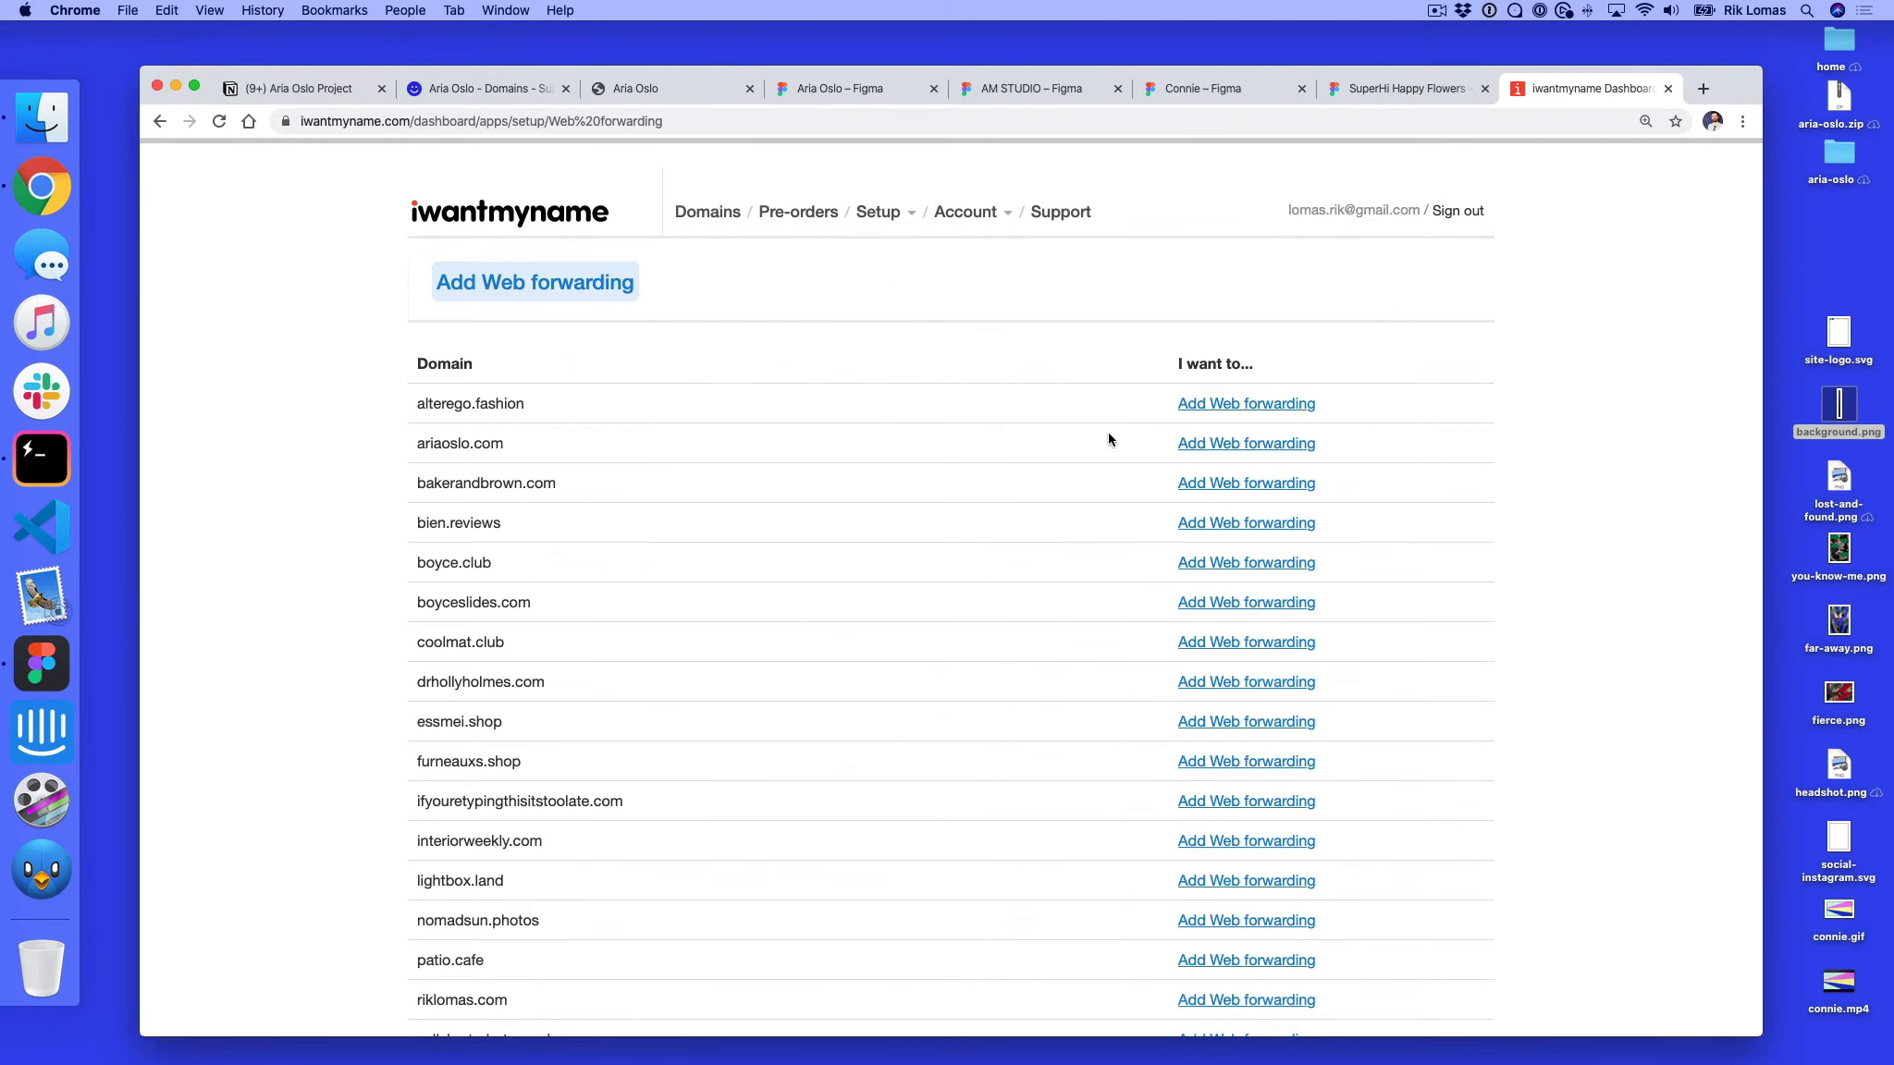
left_click(1214, 445)
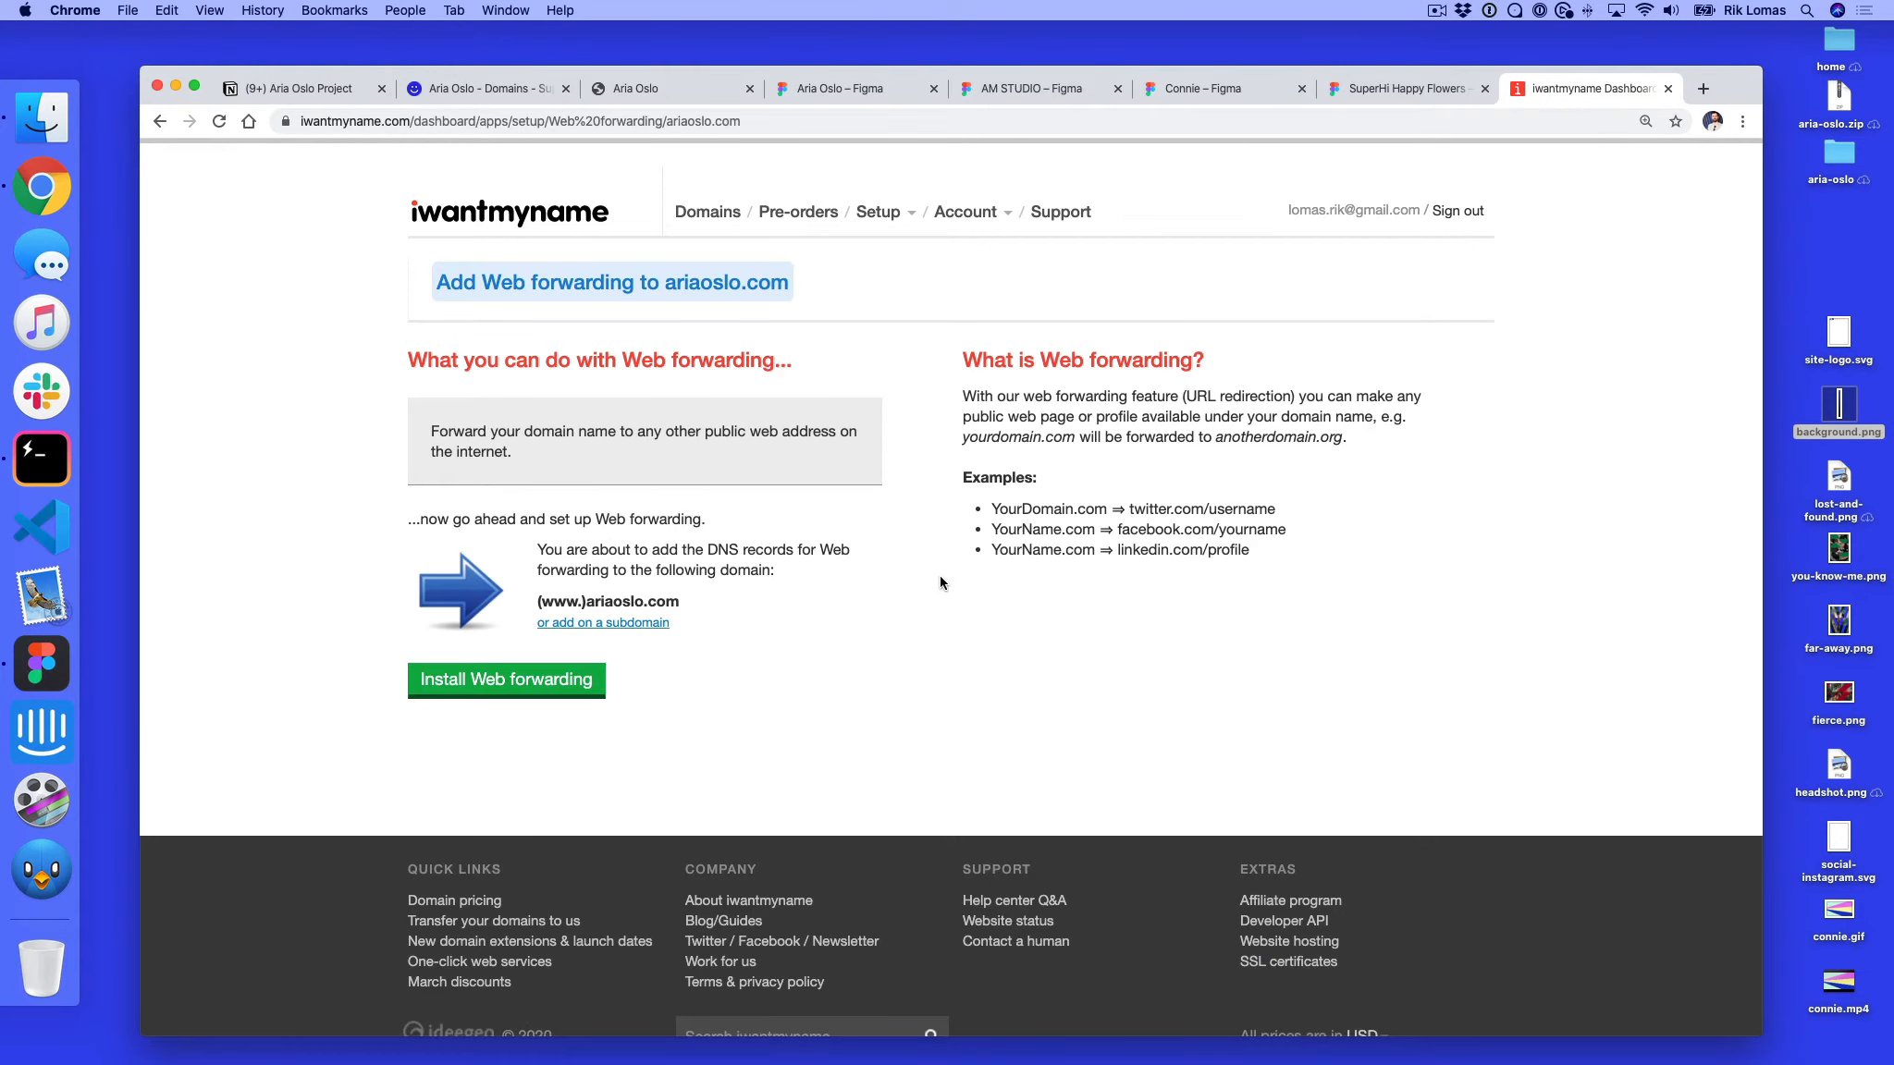
left_click(550, 687)
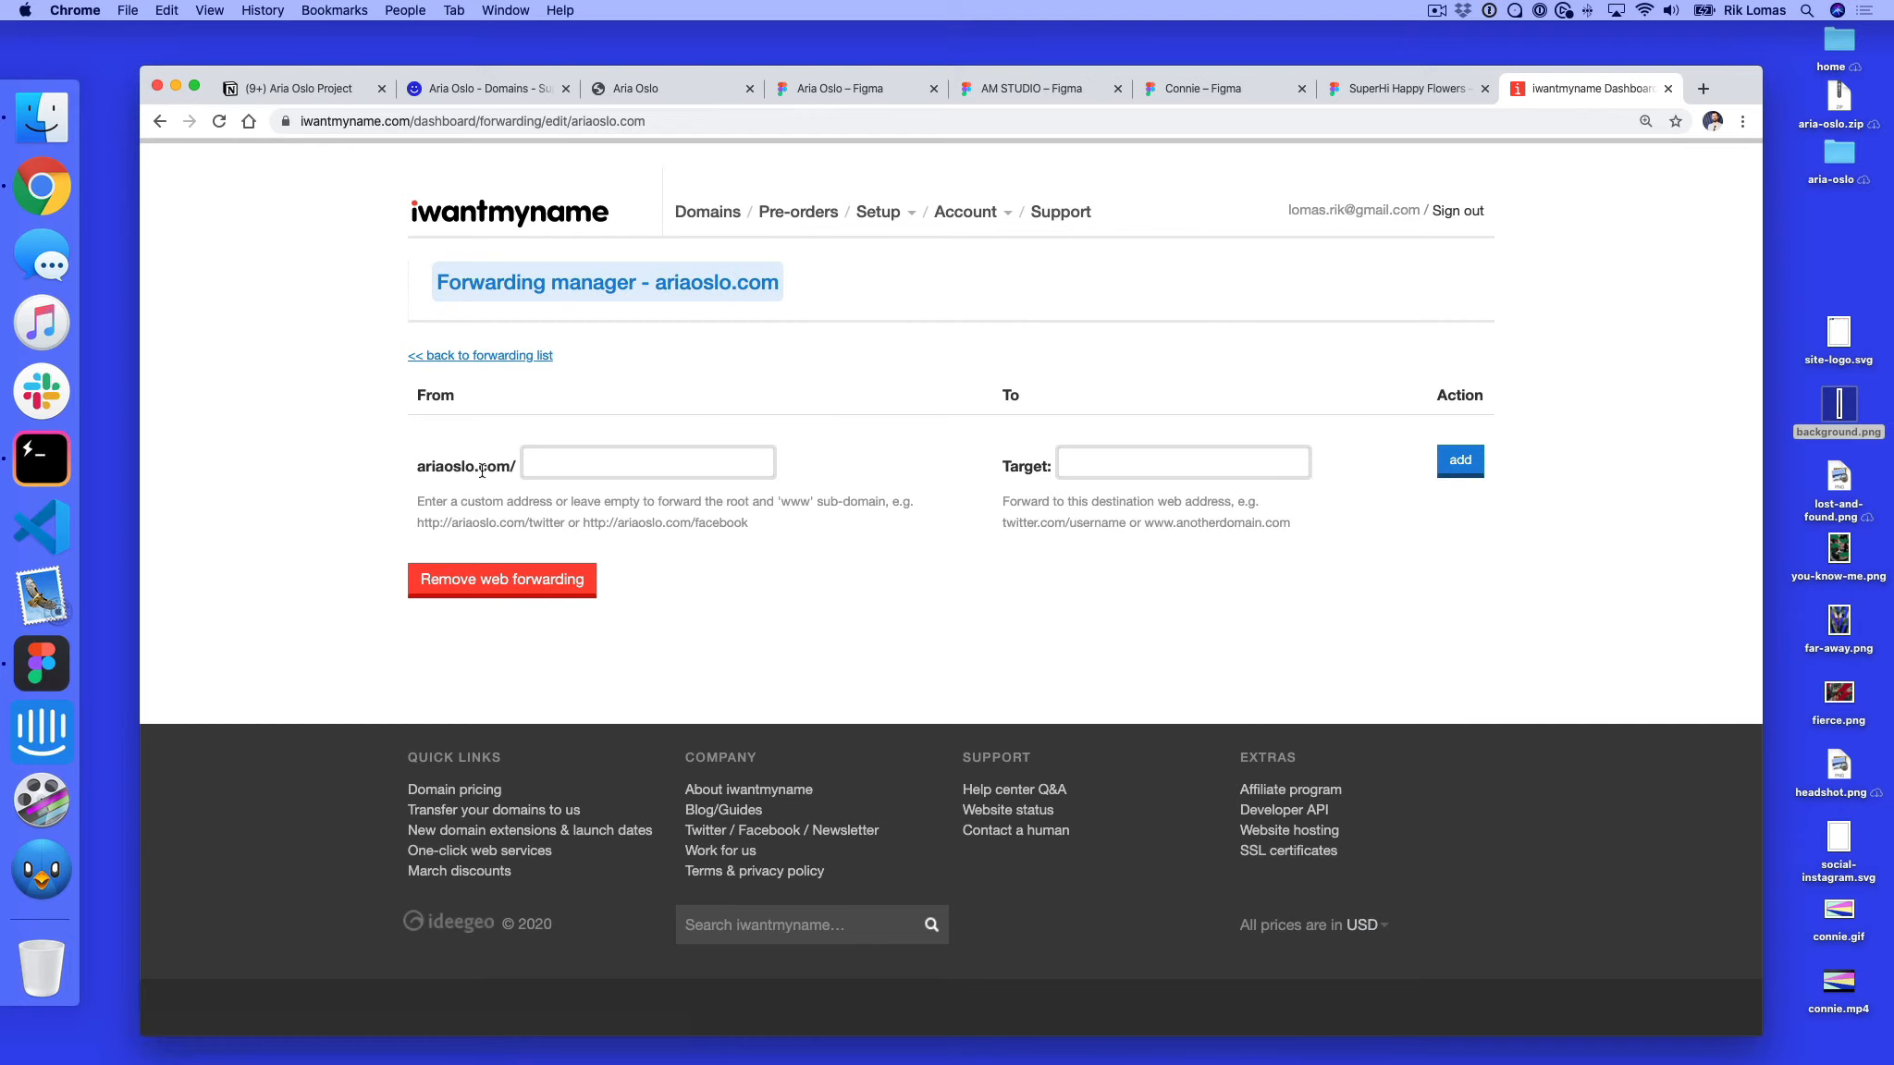
left_click(1107, 464)
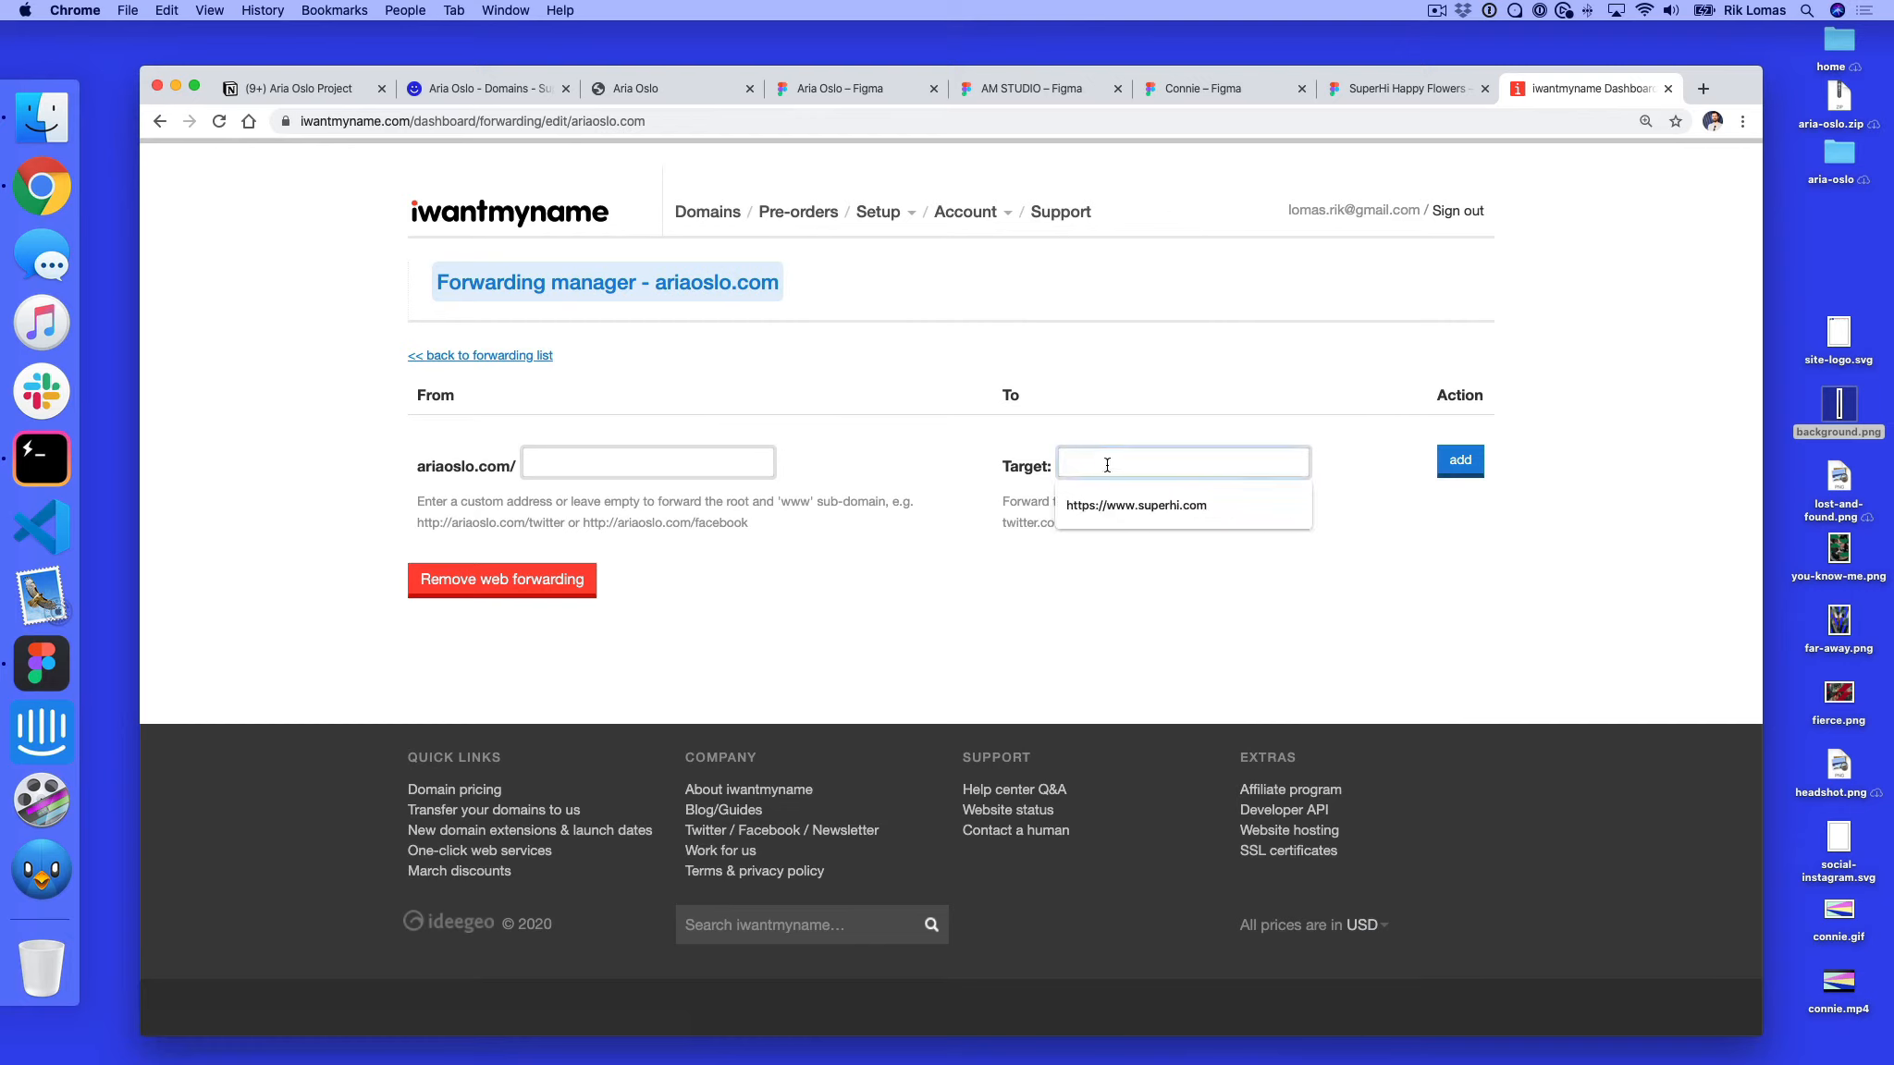
type("https://www.ariaoslo.com")
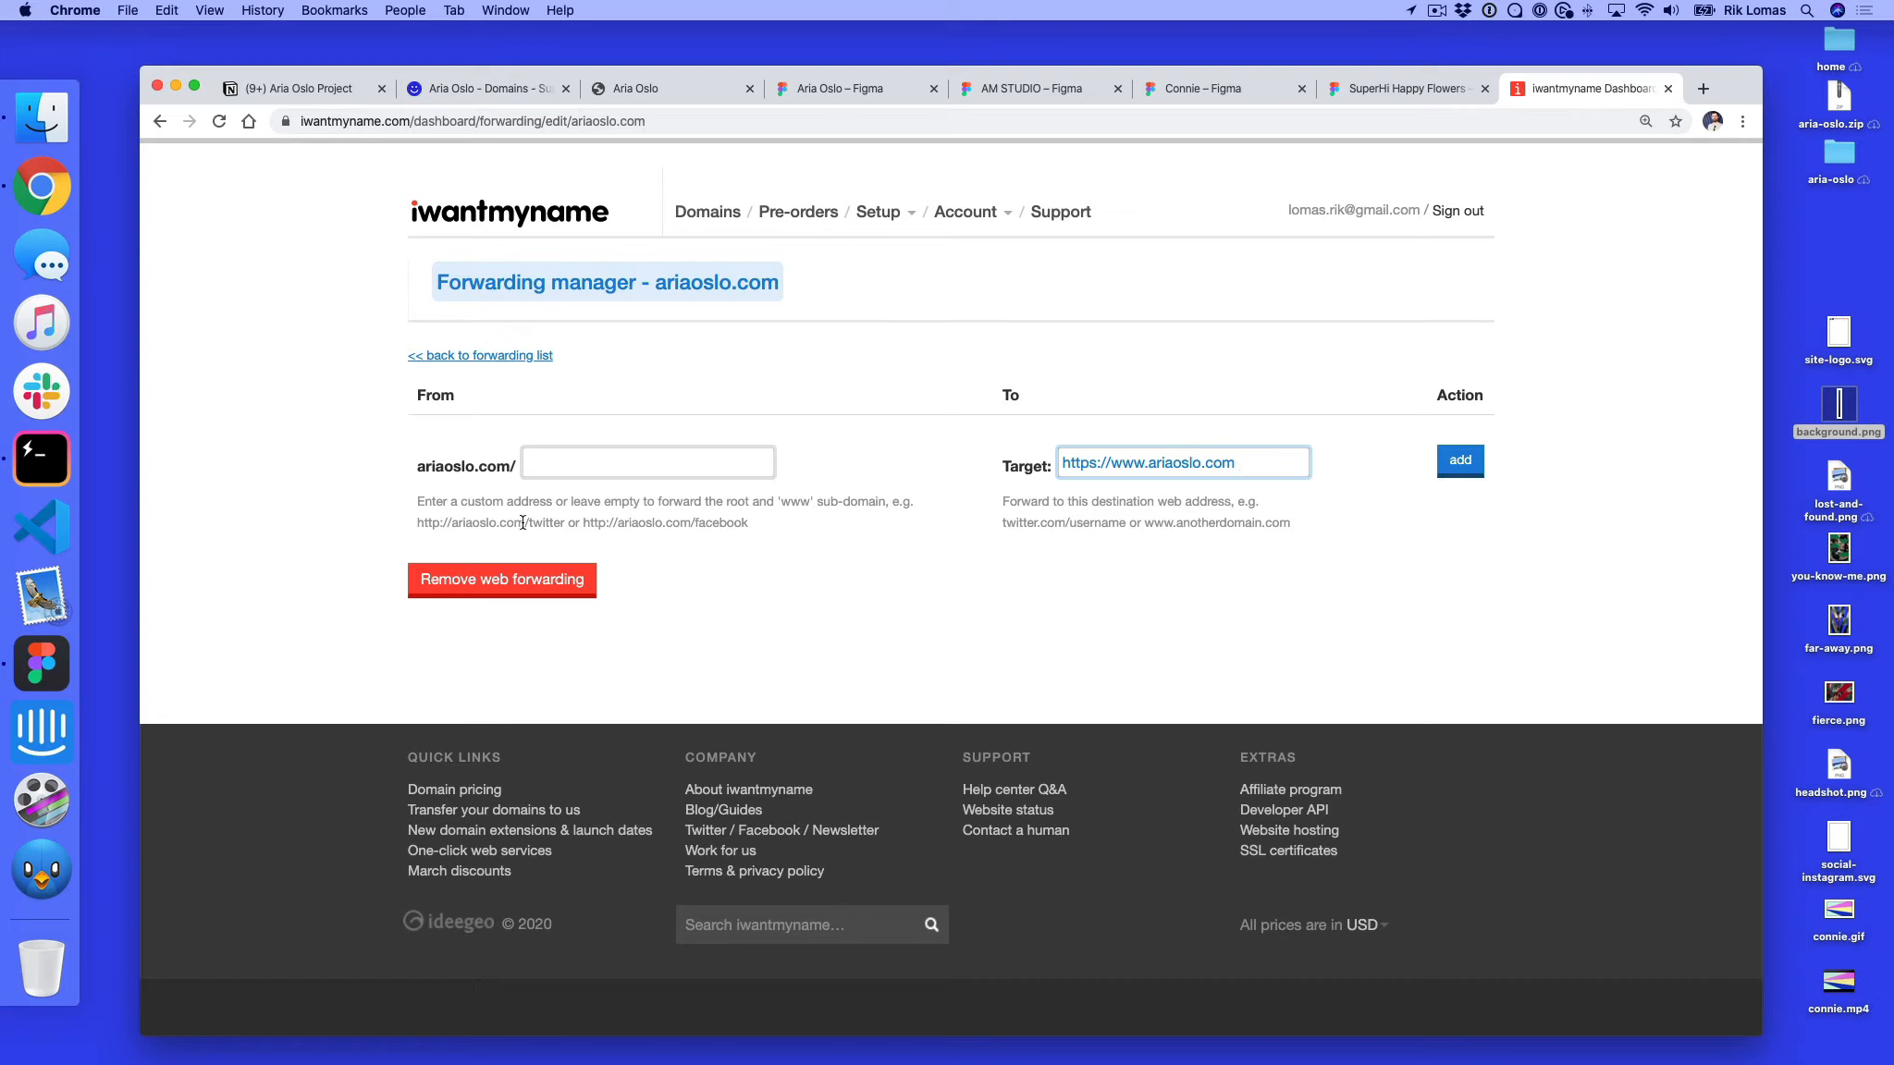
left_click(1446, 475)
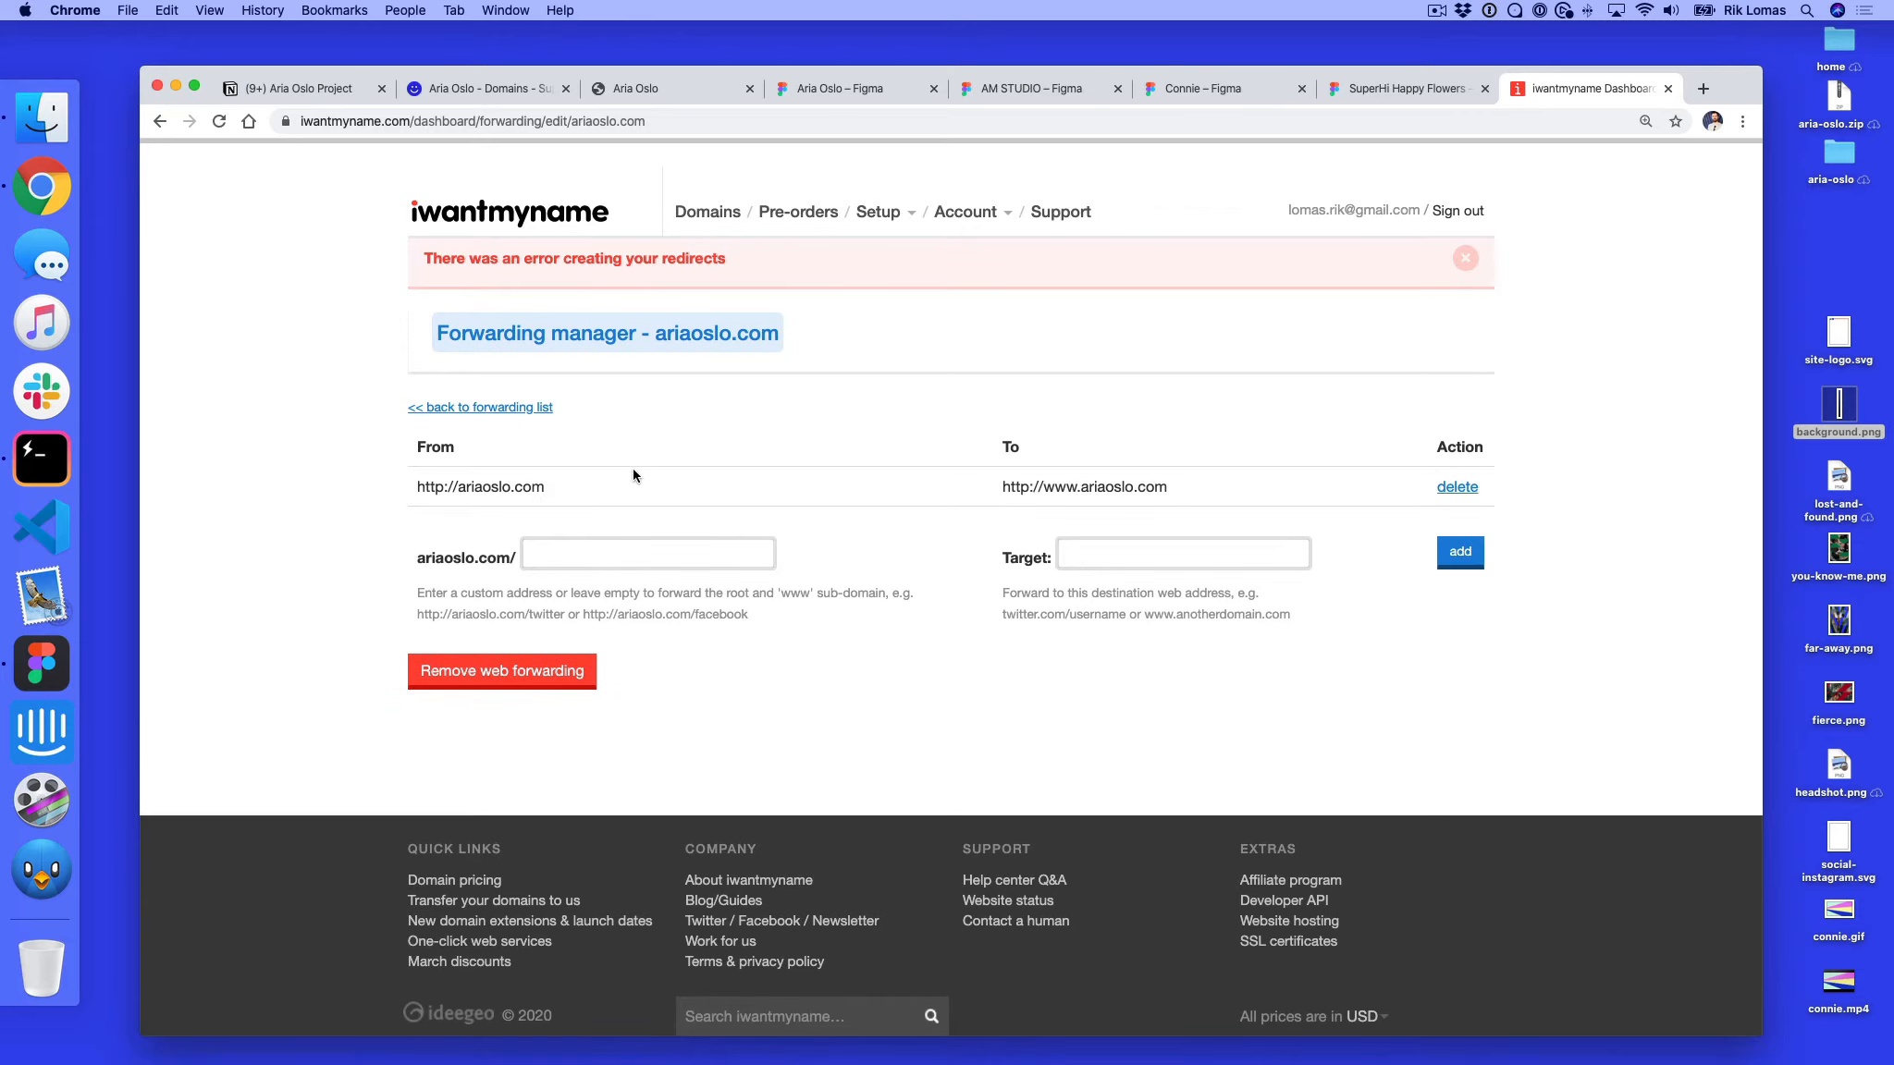
Return to the DNS records of ariaoslo.com and delete the www A record
left_click(711, 223)
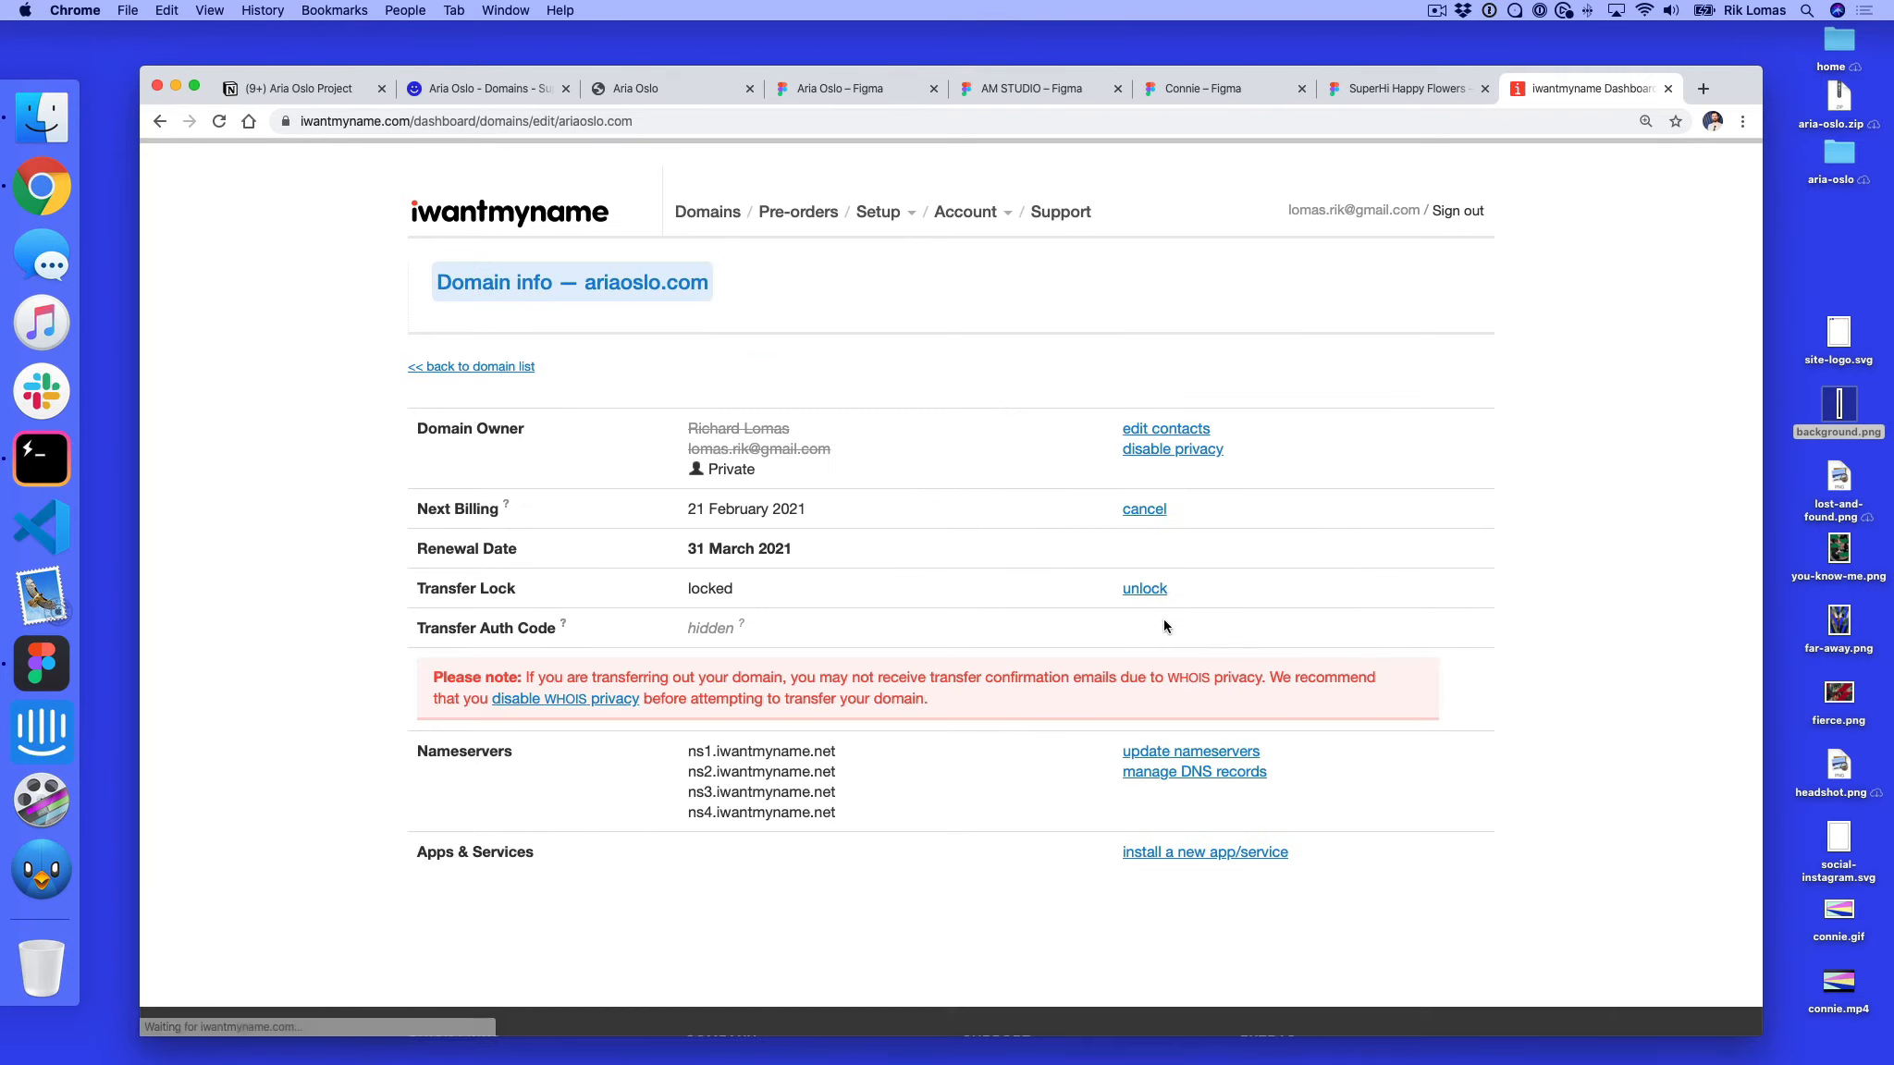
left_click(1193, 775)
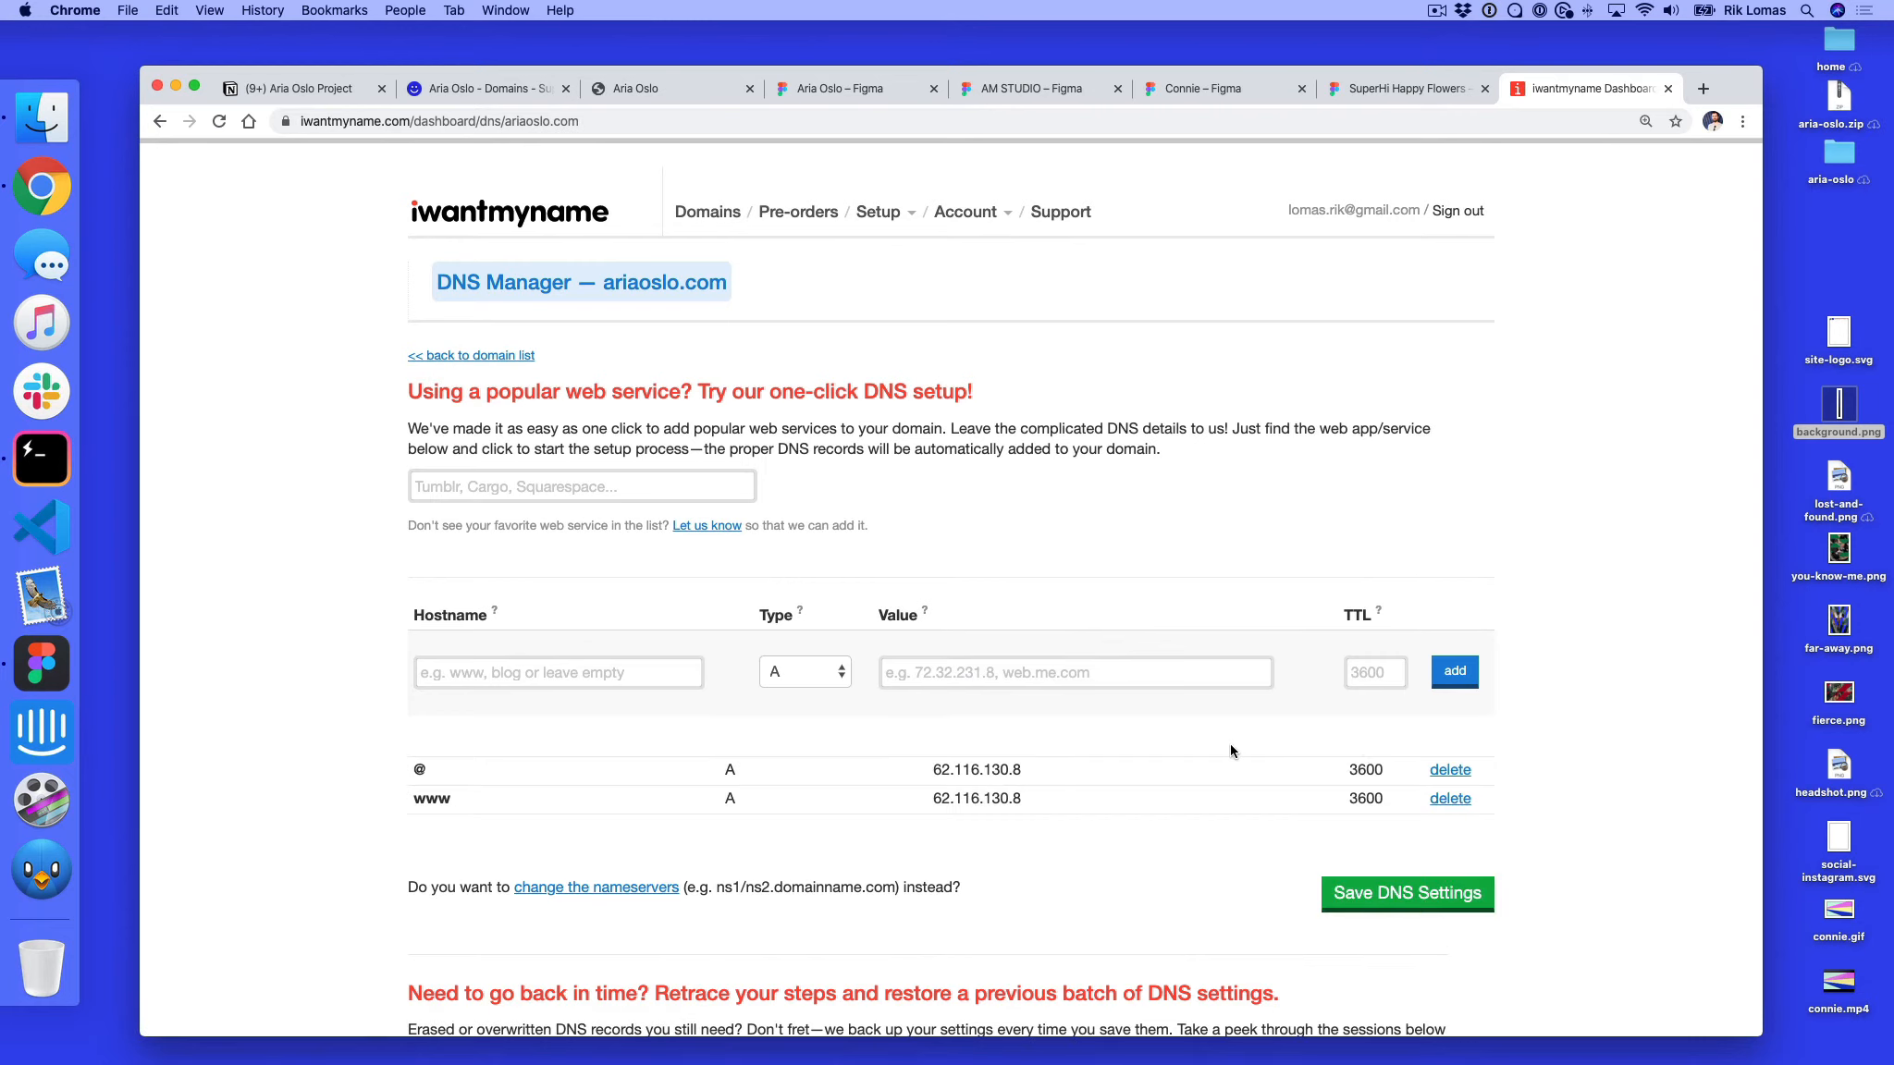
left_click_drag(418, 797, 1043, 801)
left_click(1240, 814)
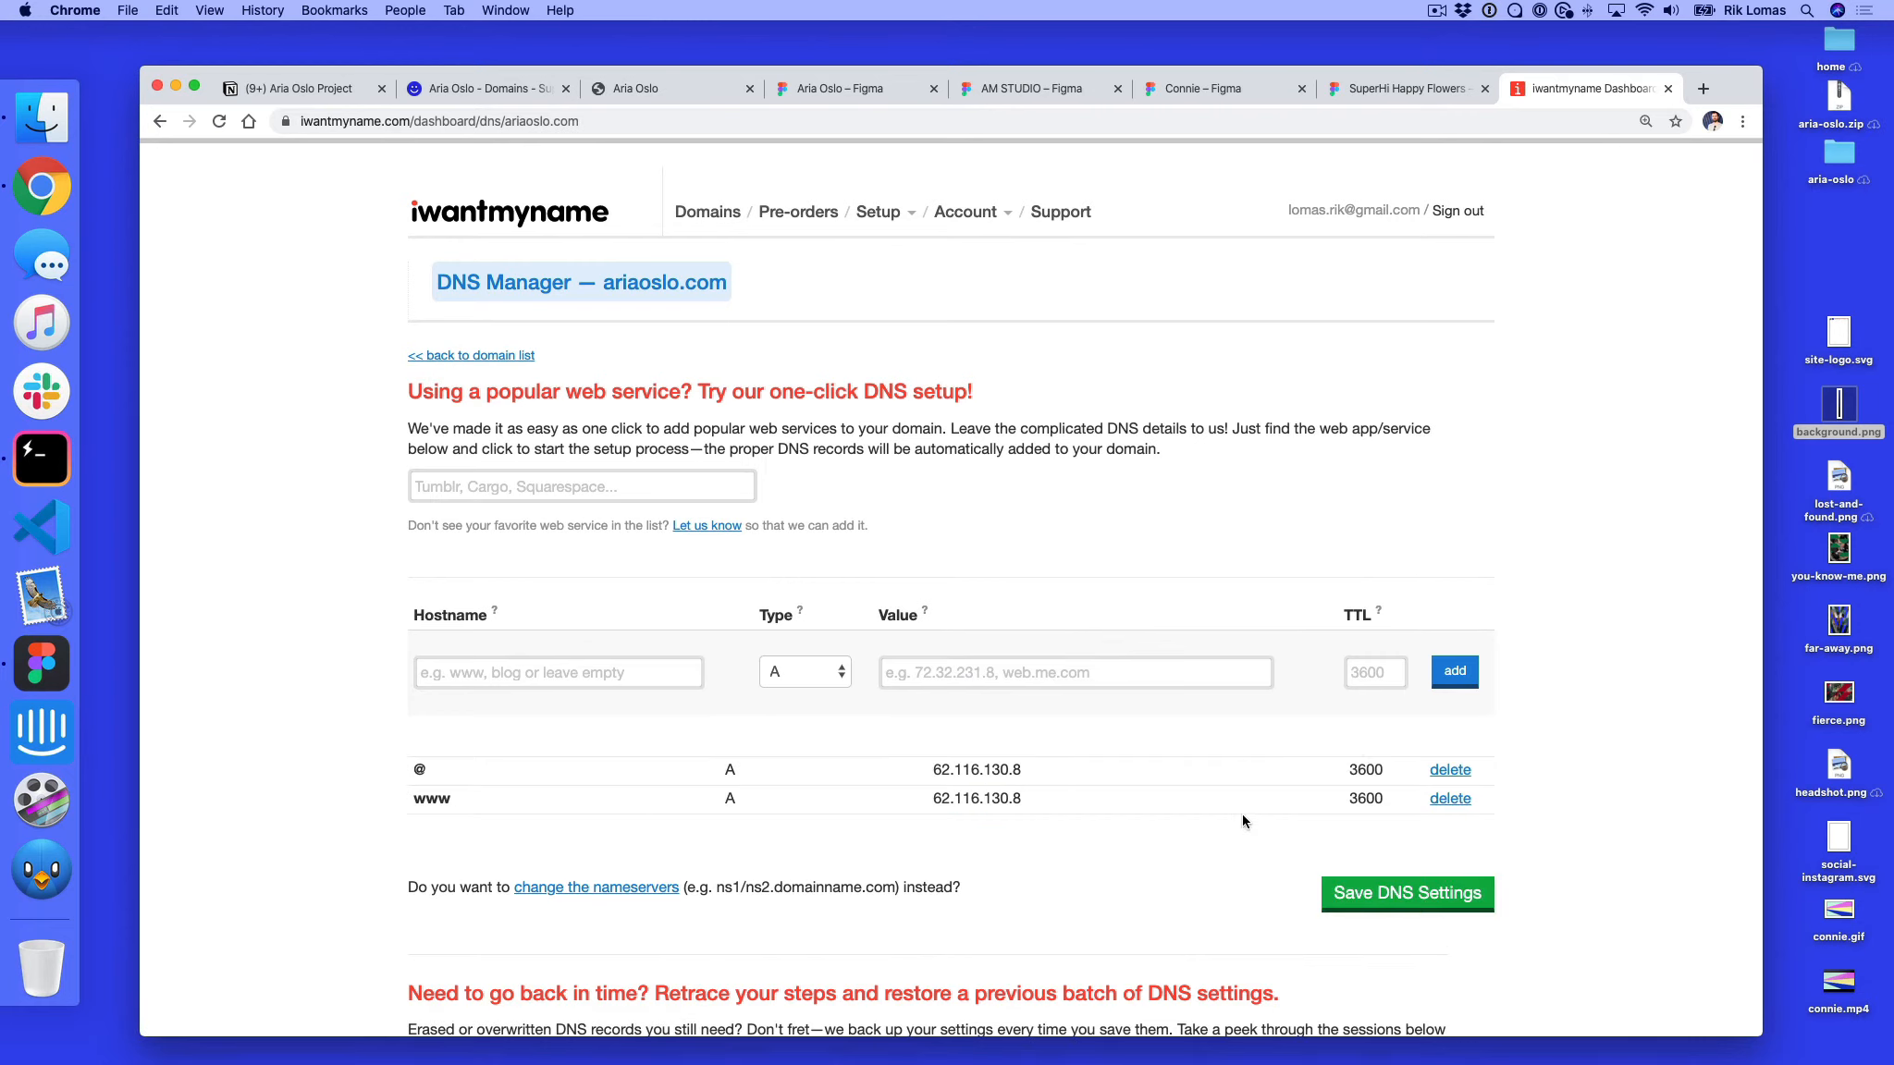
left_click(1450, 798)
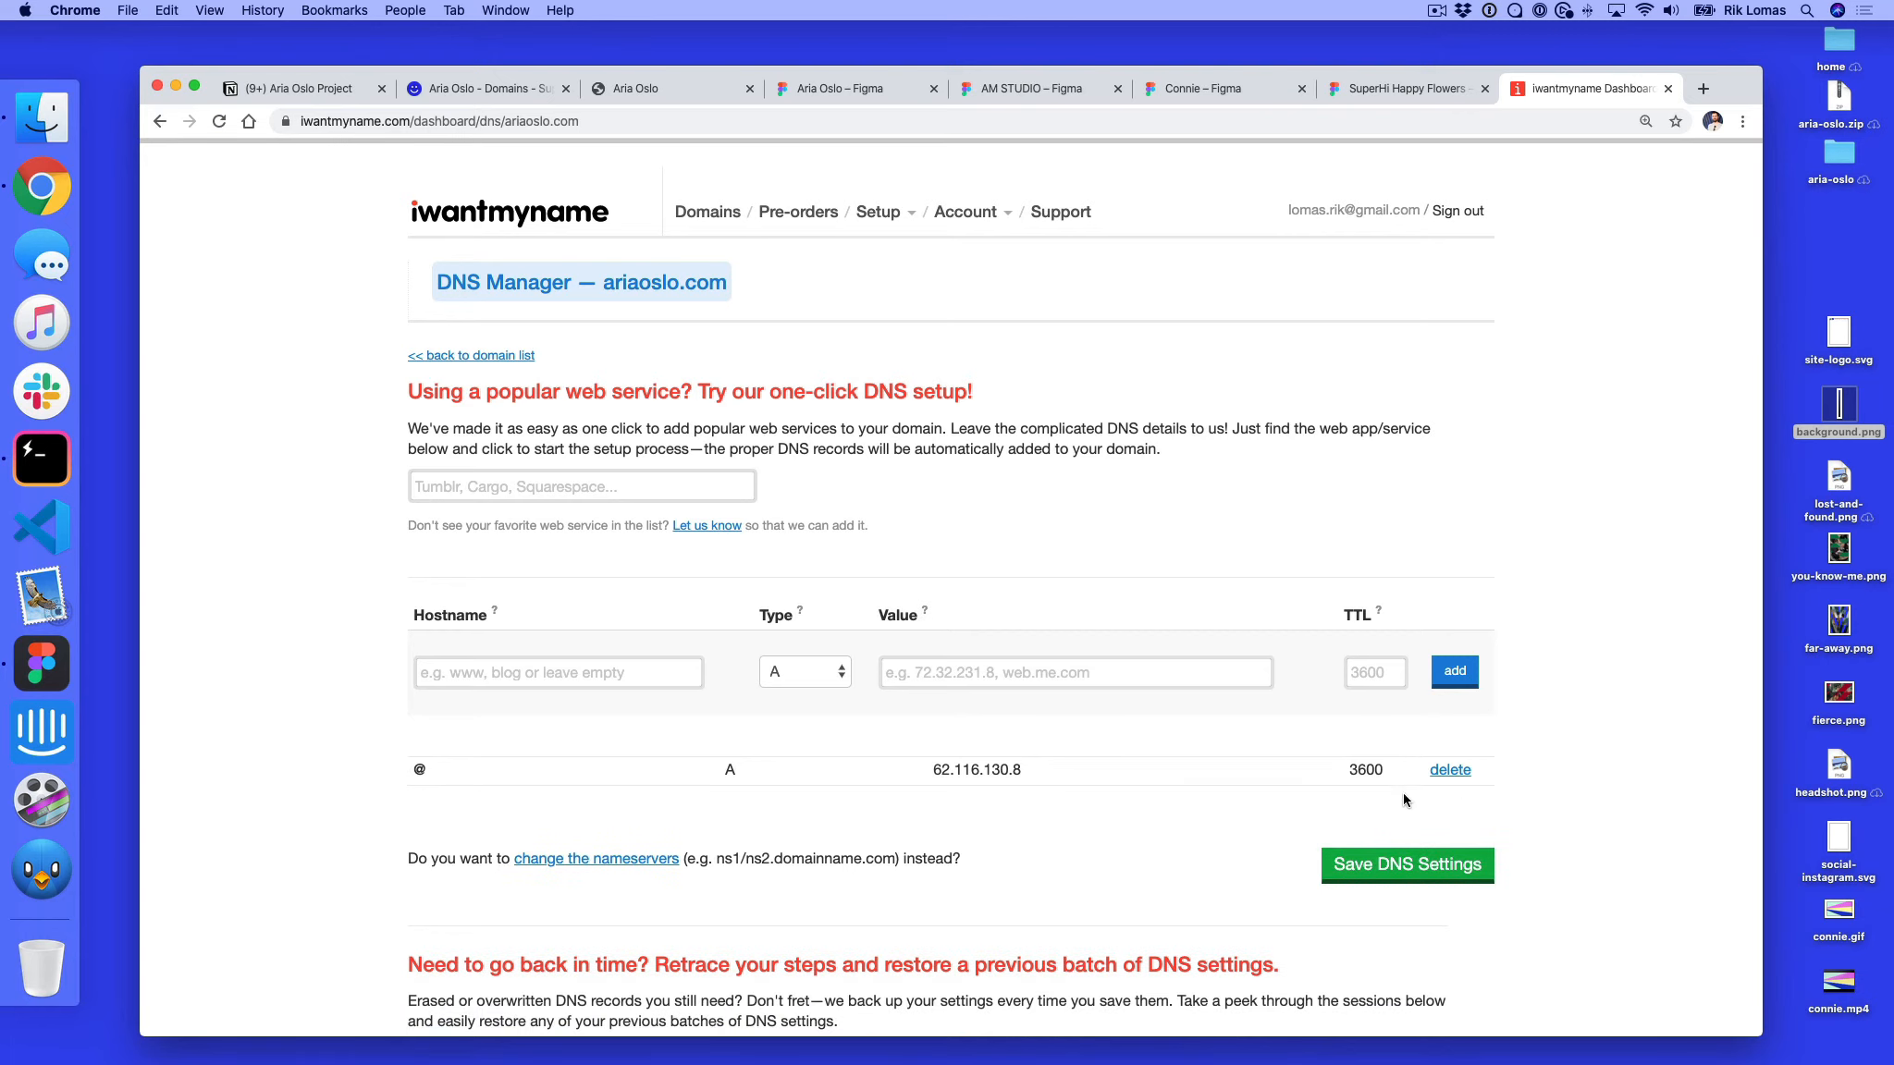
Add a CNAME record with hostname www and the value aria-oslo.superhisecure.com copied from the SuperHi project's domain settings
left_click(635, 673)
type("www")
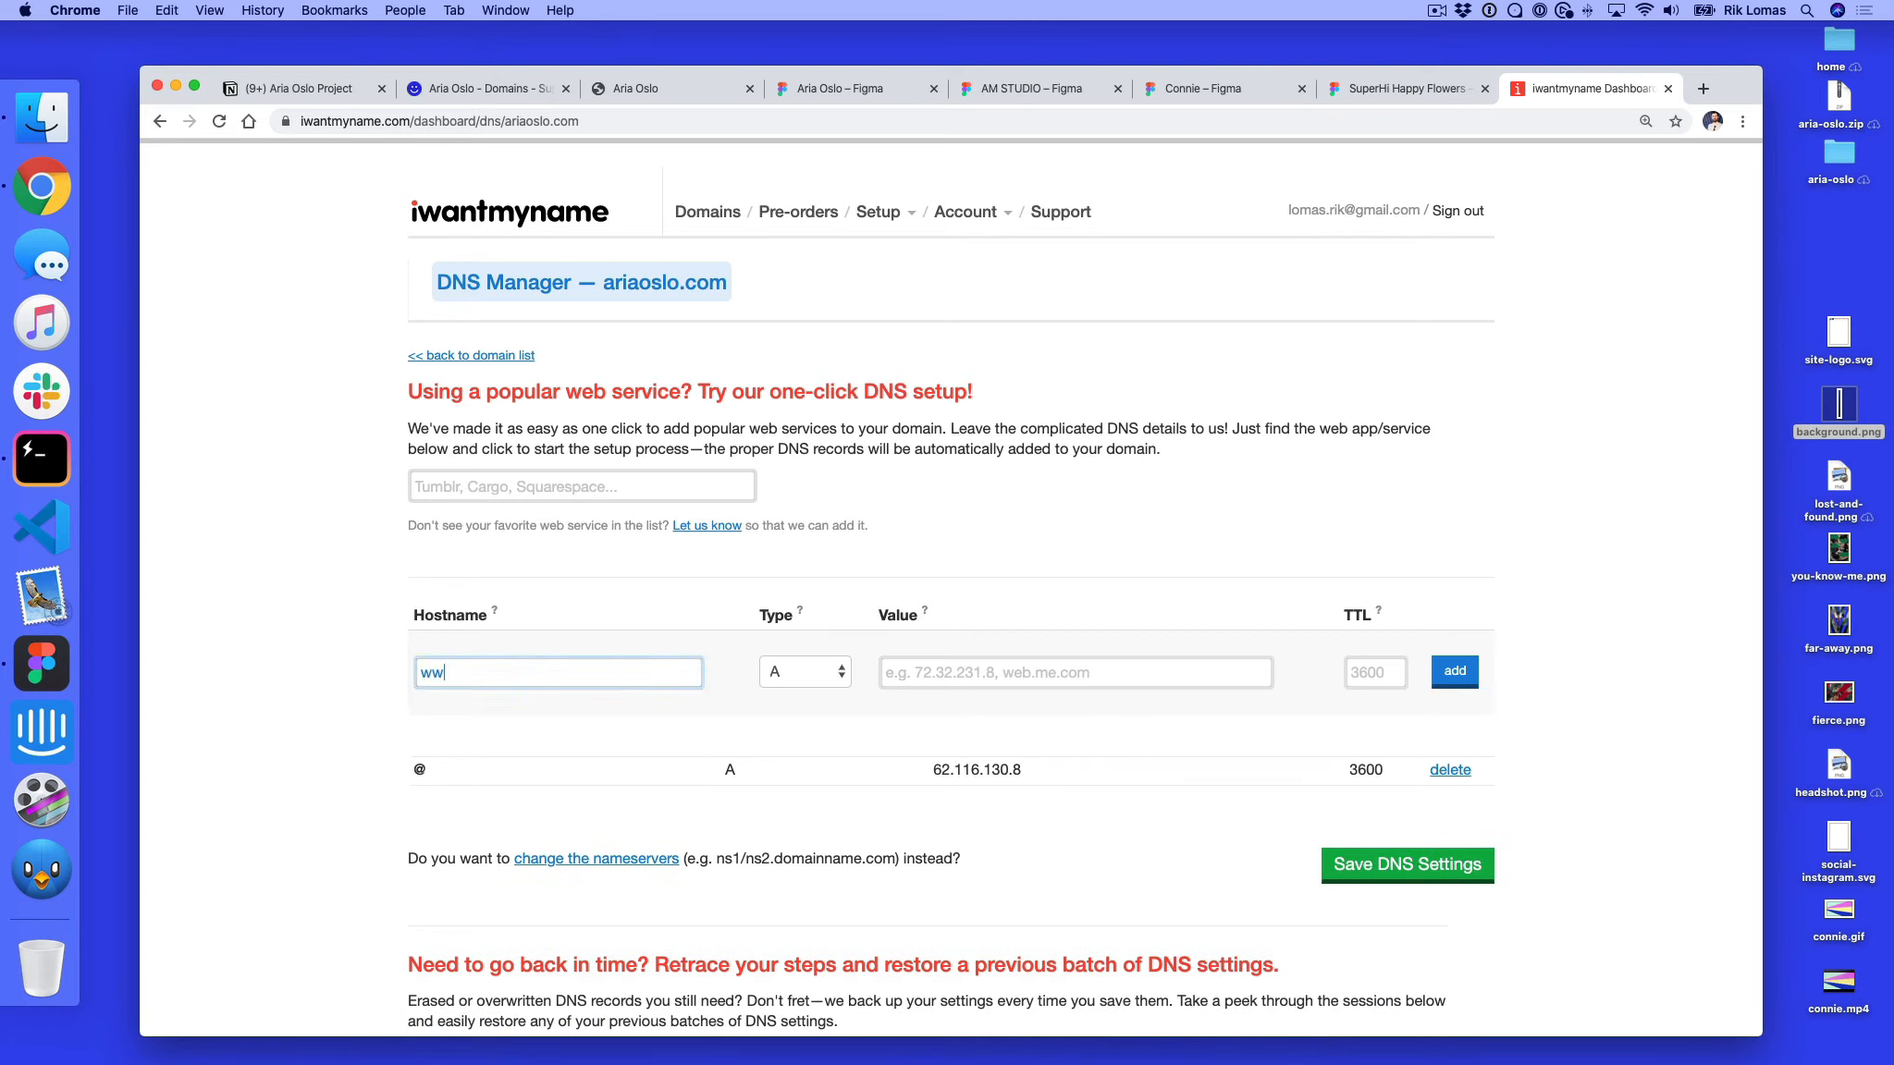
left_click(783, 678)
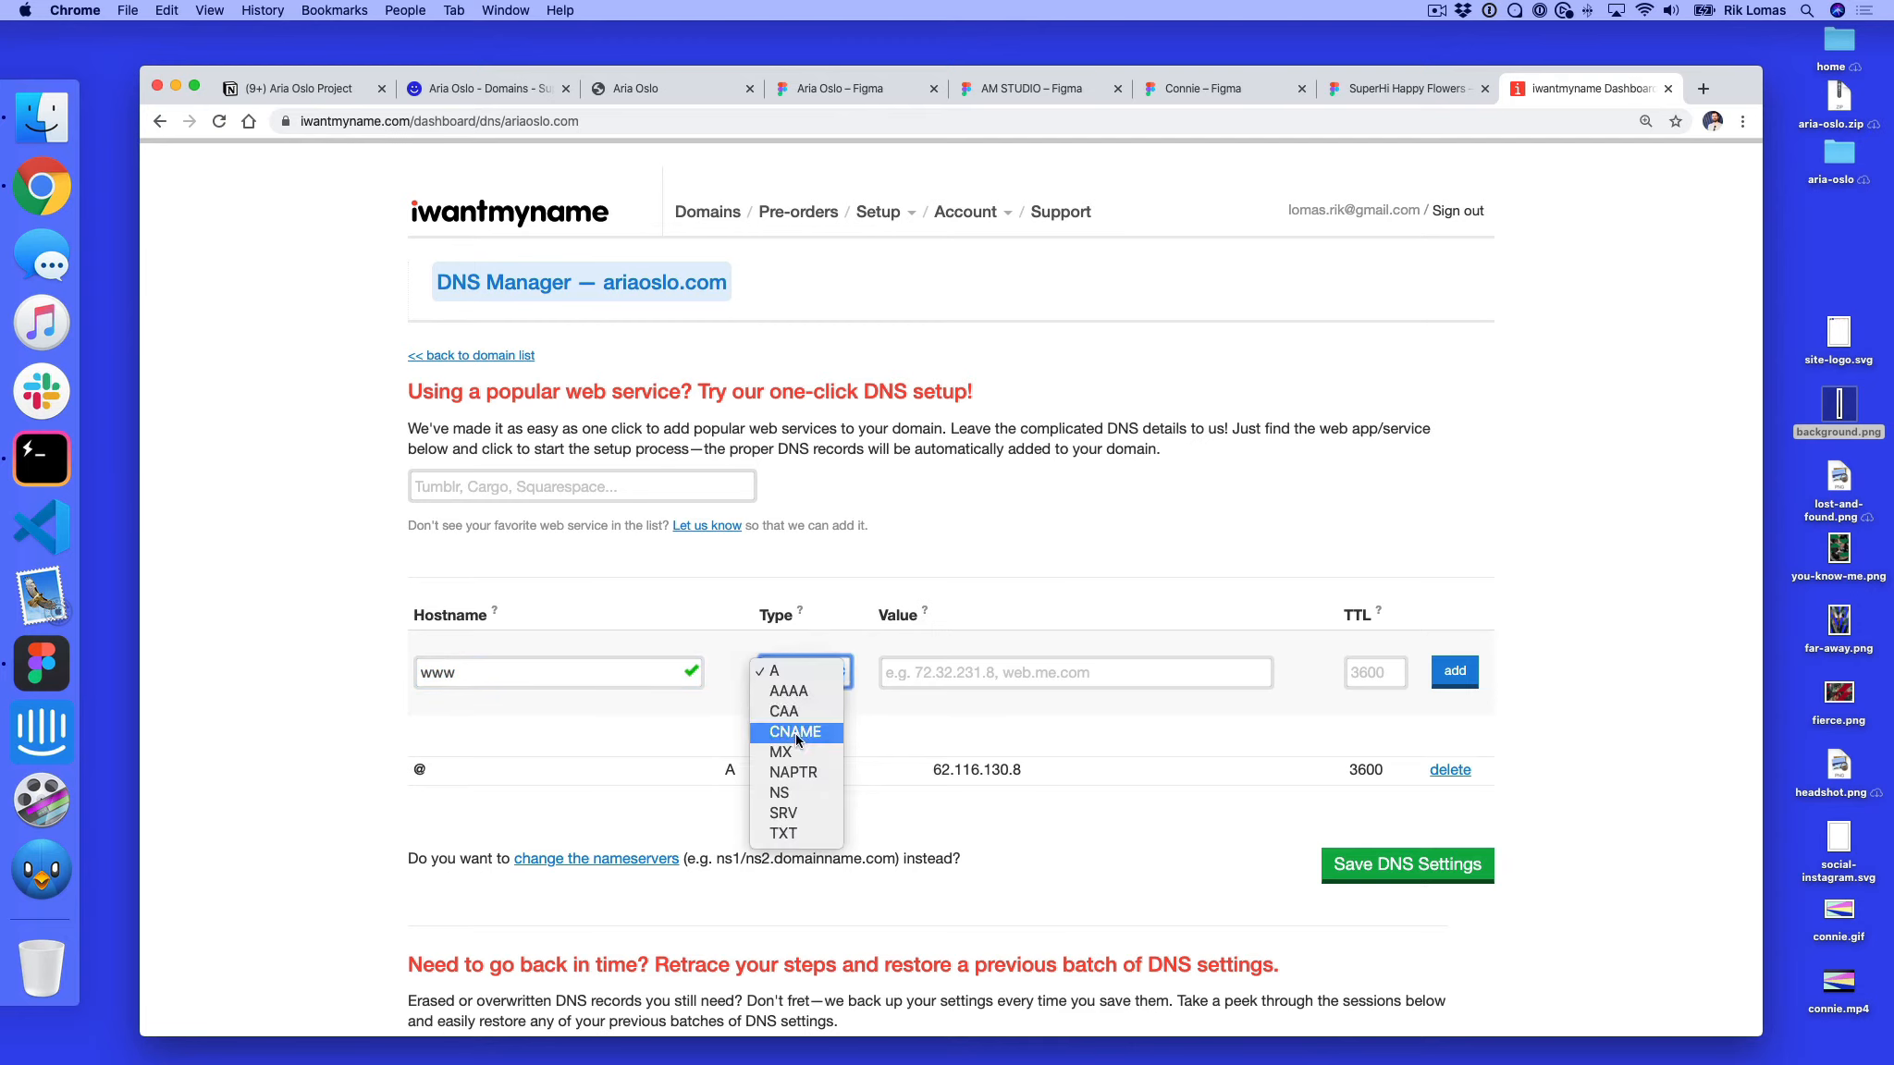
left_click(794, 730)
left_click(476, 89)
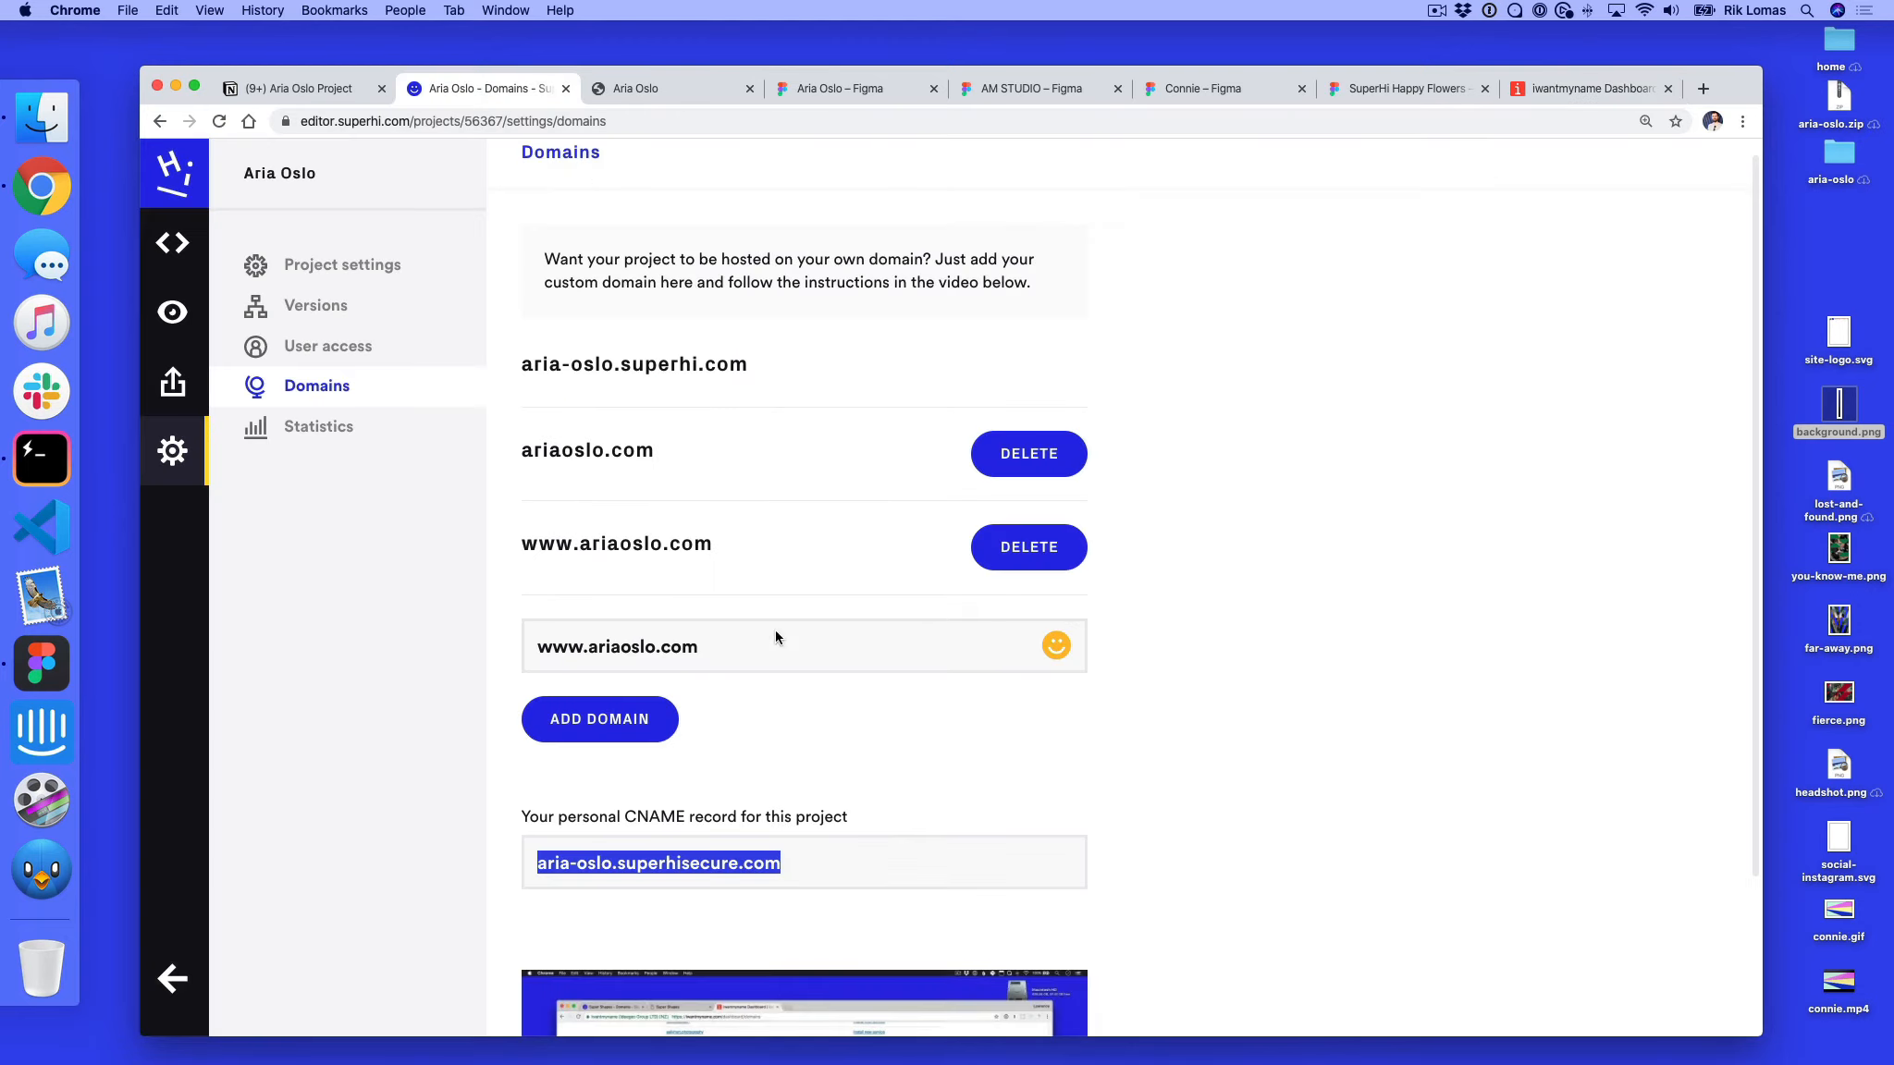
double_click(728, 866)
left_click_drag(754, 863, 531, 858)
key("super+c")
left_click(1537, 104)
left_click(1033, 667)
key("super+v")
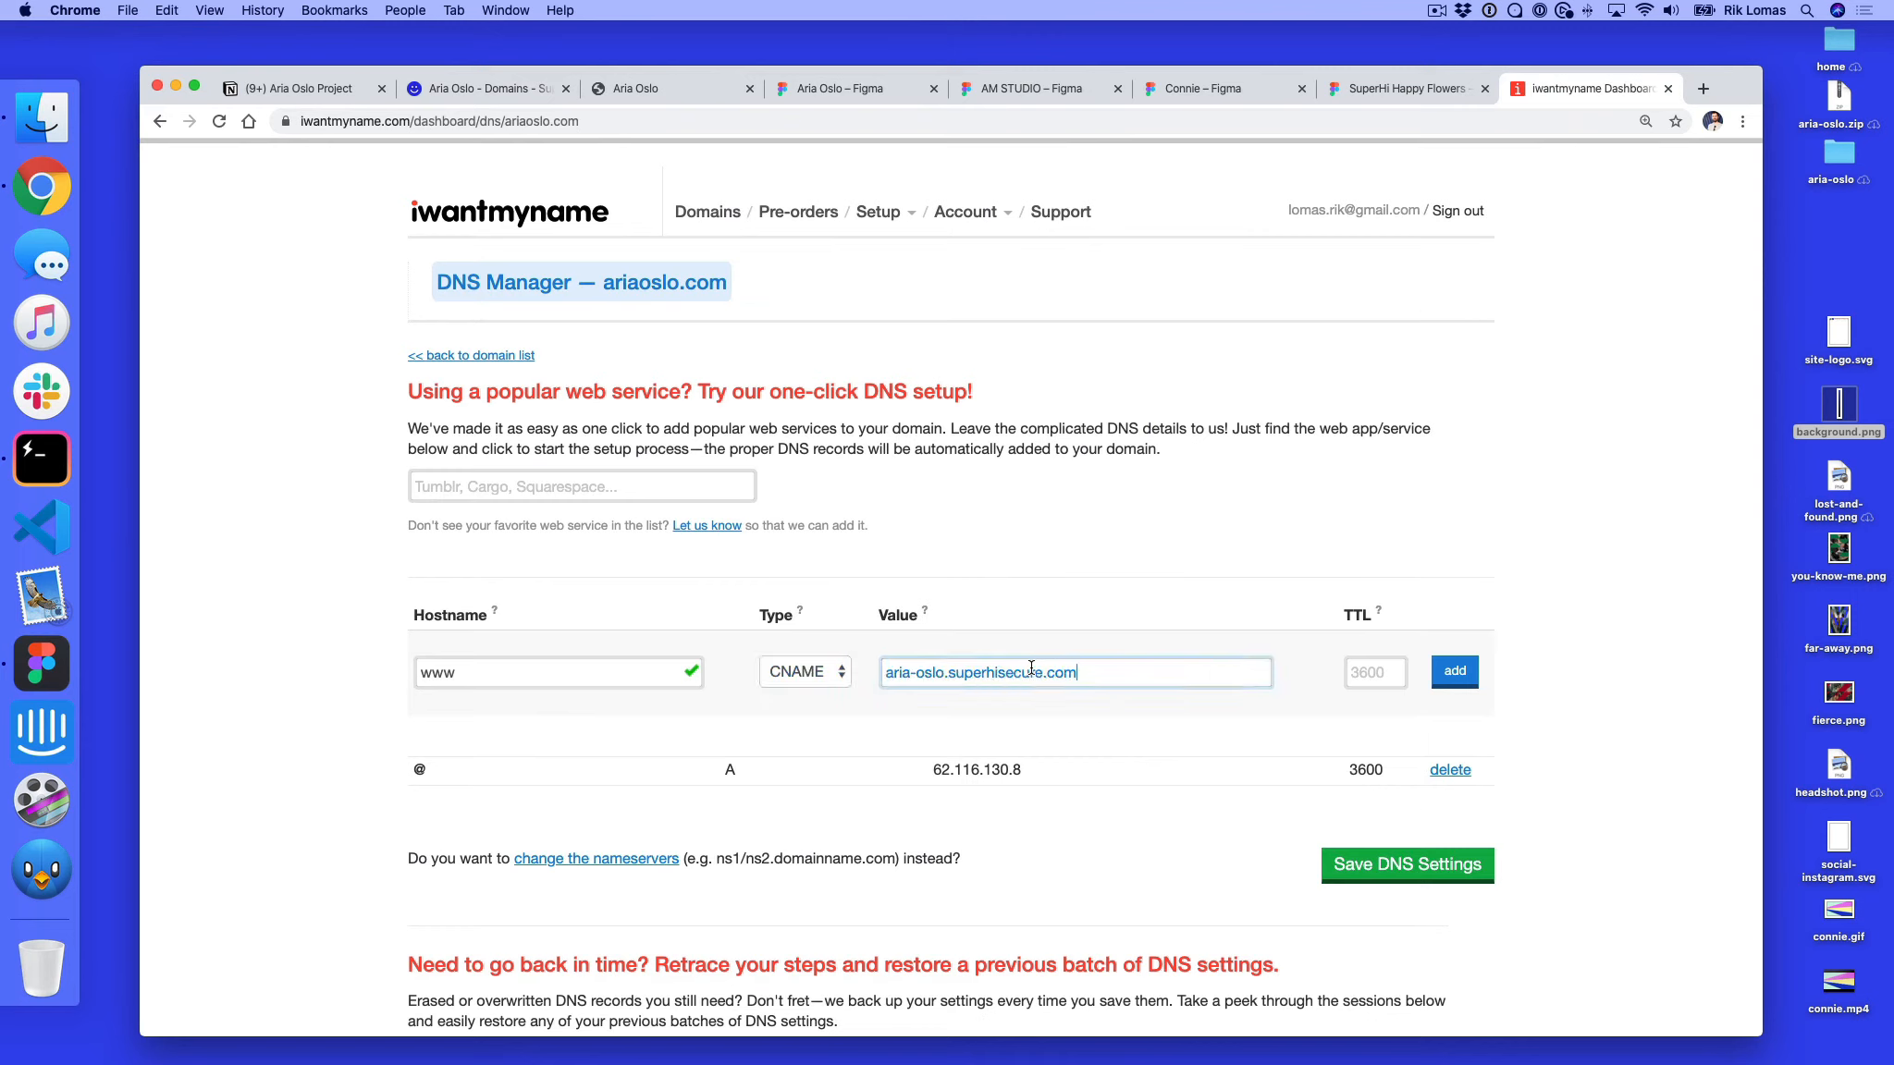
left_click(1455, 672)
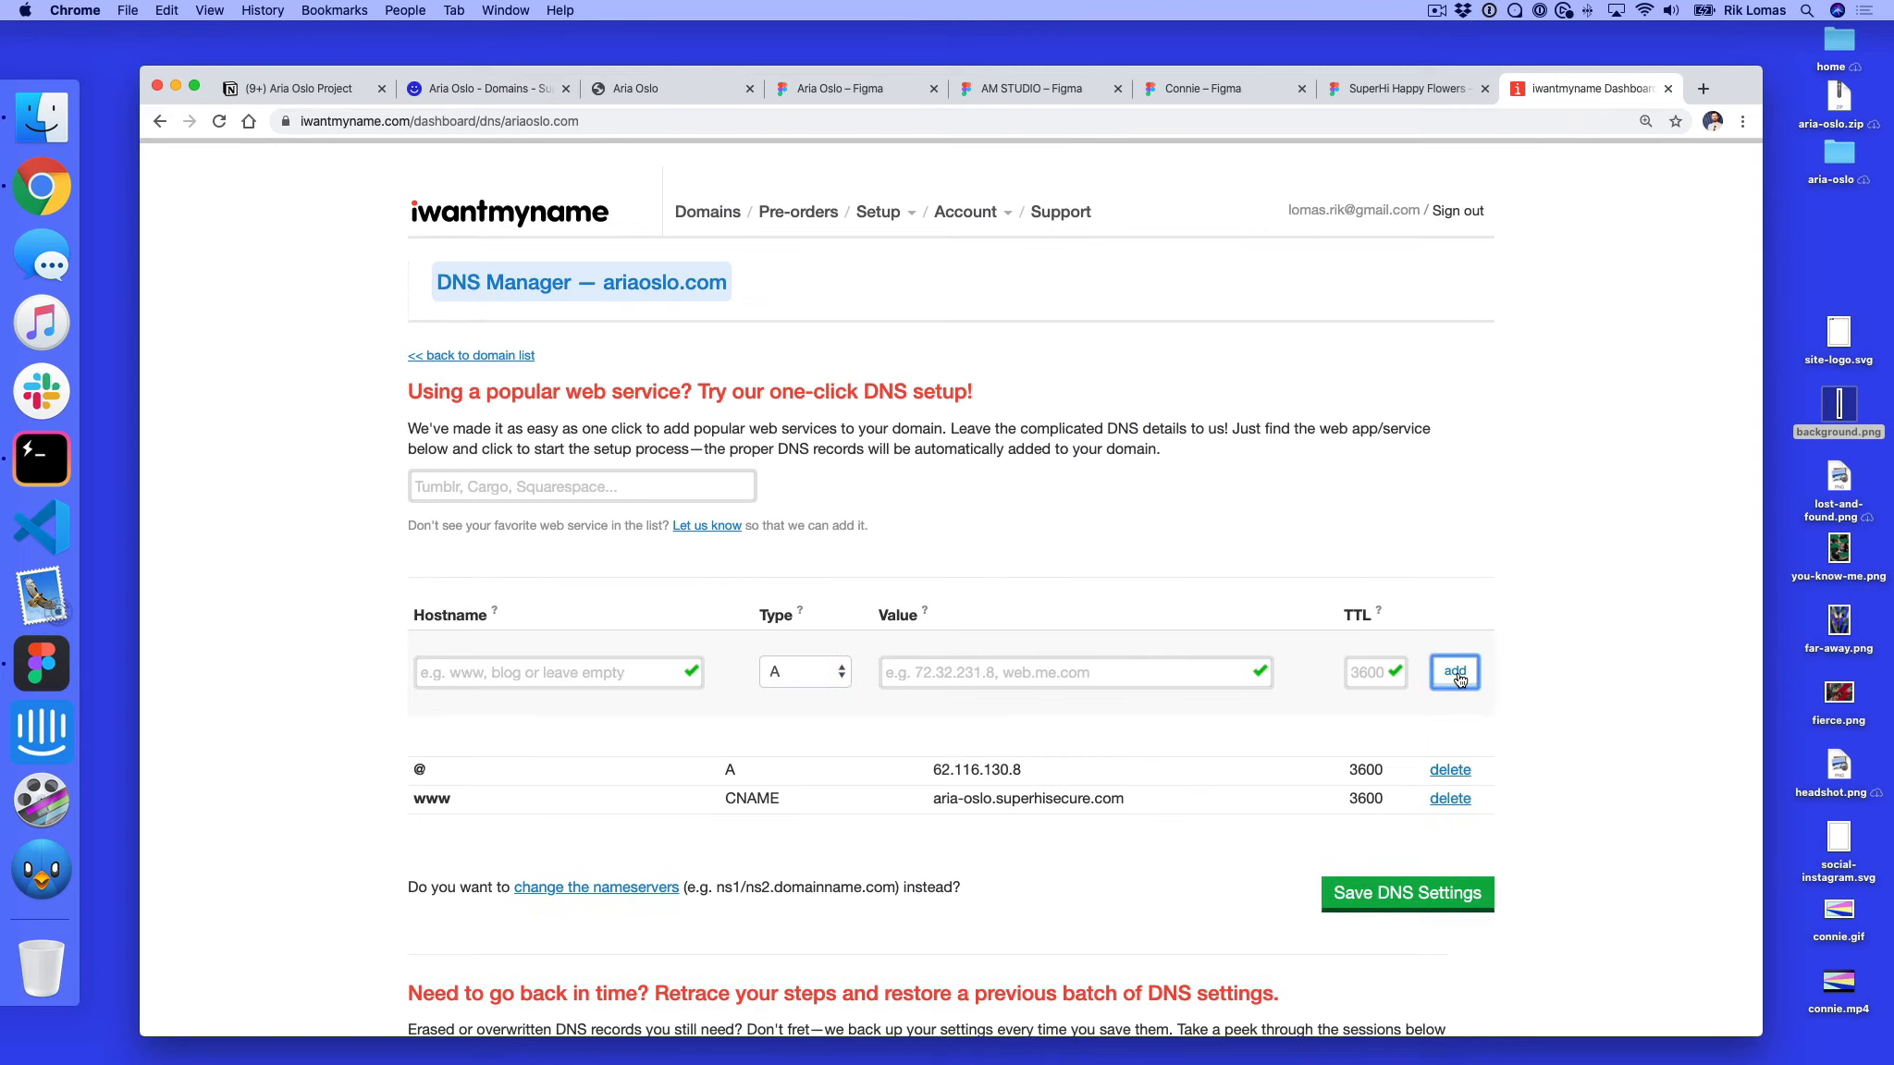
Review the @ and www records of ariaoslo.com and save the DNS settings
left_click(437, 774)
left_click_drag(437, 773, 492, 808)
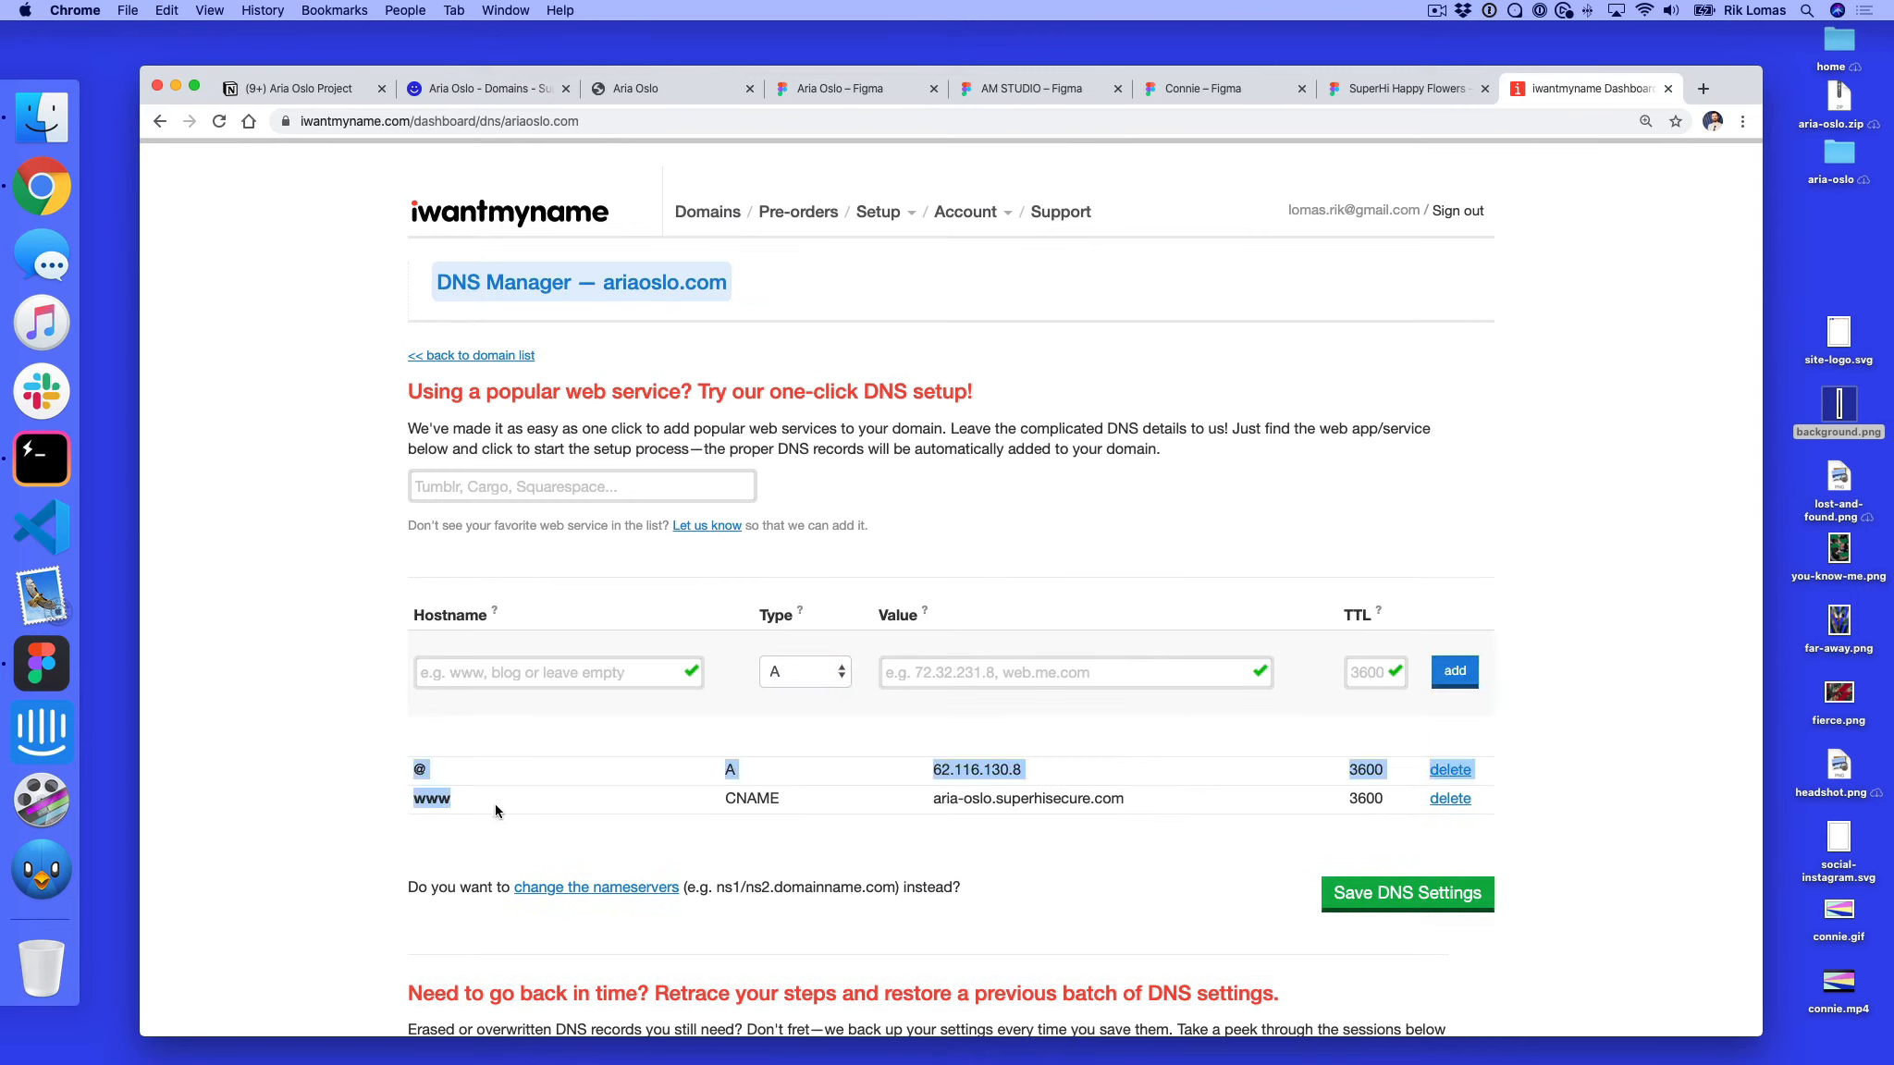
left_click(527, 826)
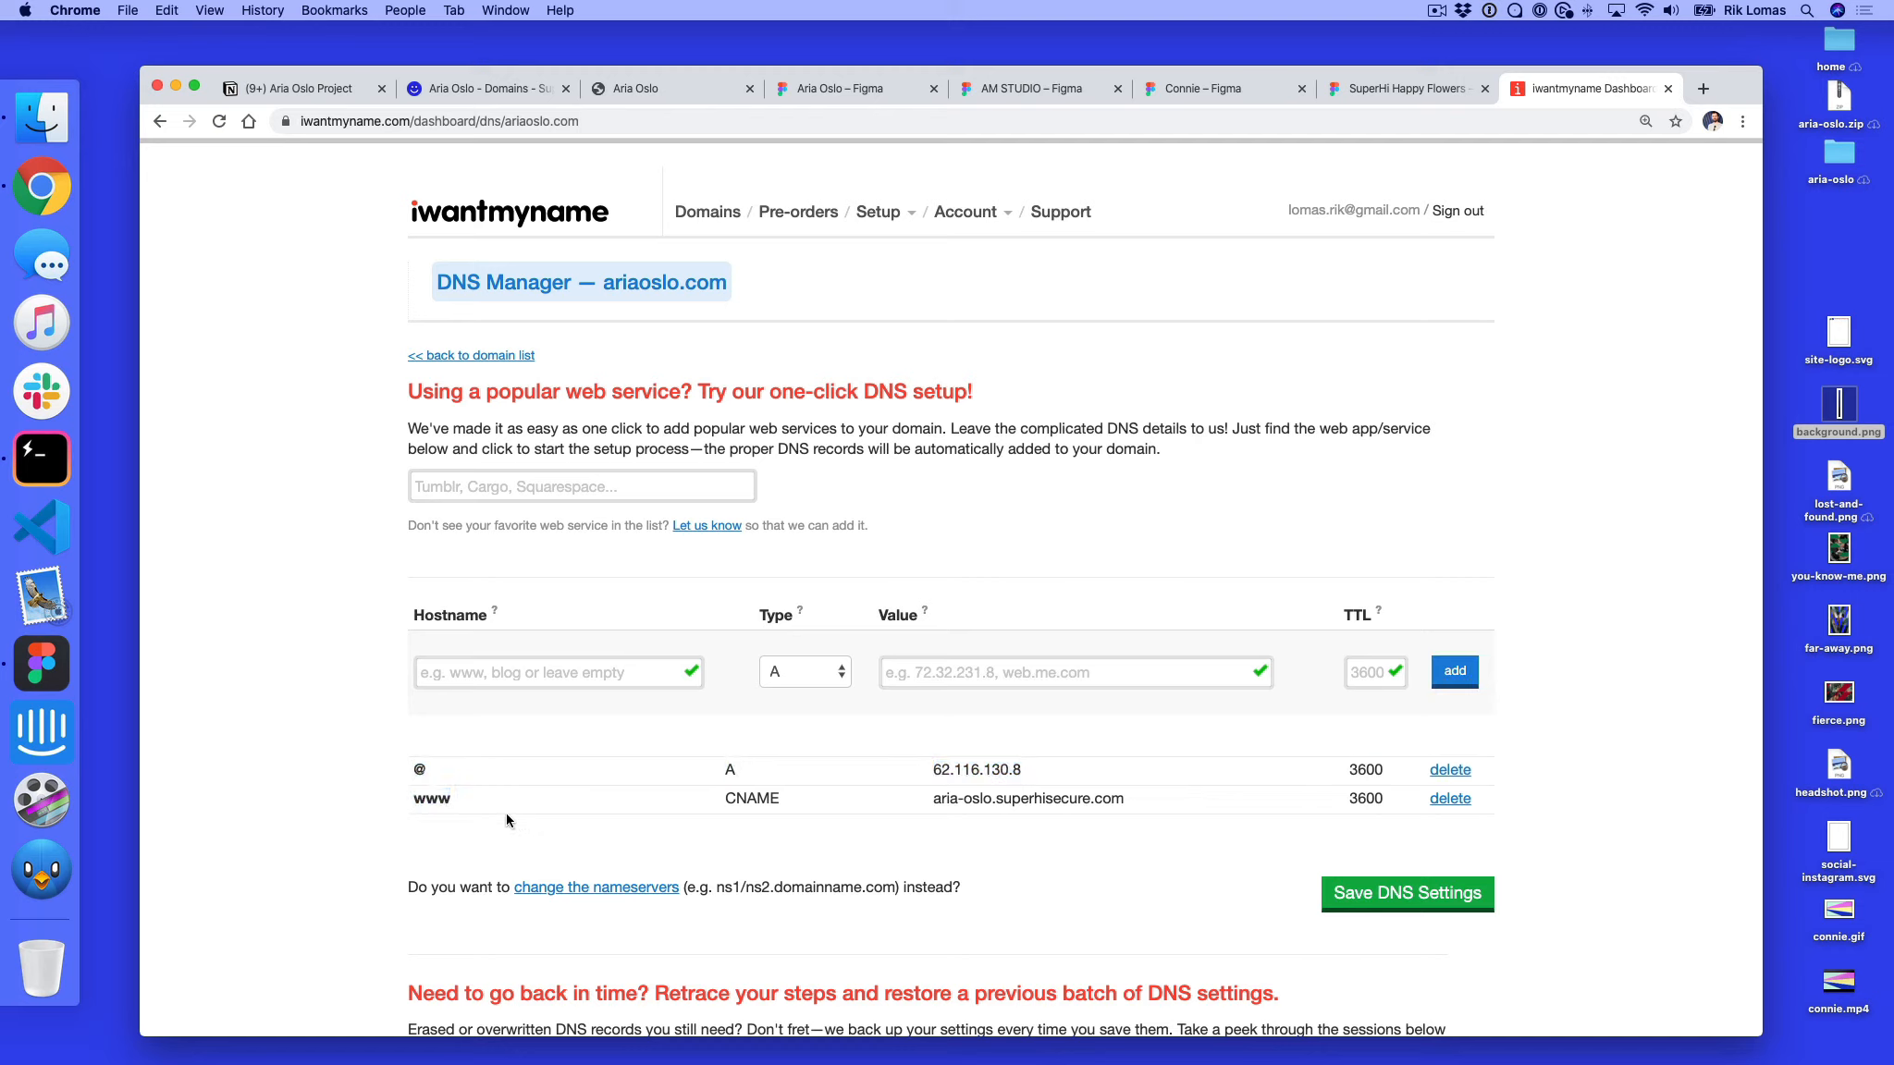
left_click(1415, 895)
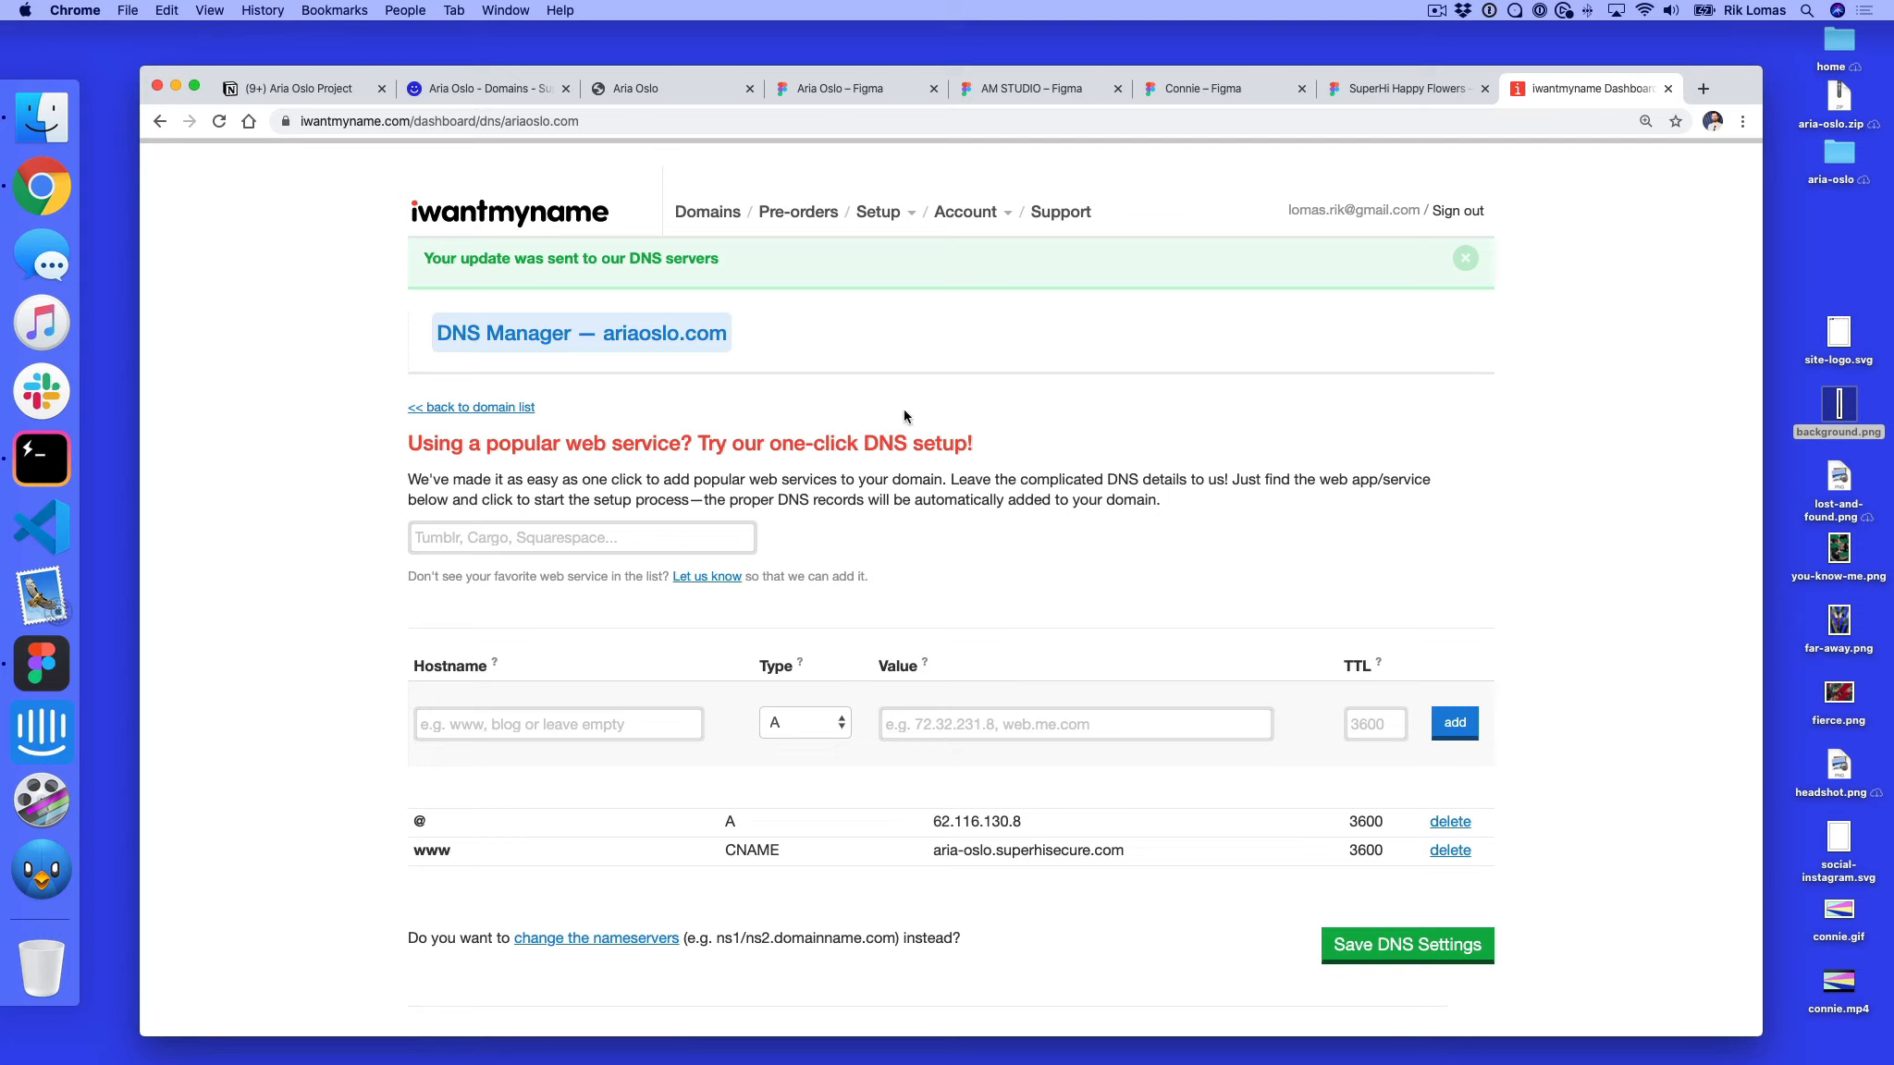
Copy the domain name ariaoslo.com from the DNS manager heading and load it in a new browser tab
left_click_drag(602, 335, 711, 340)
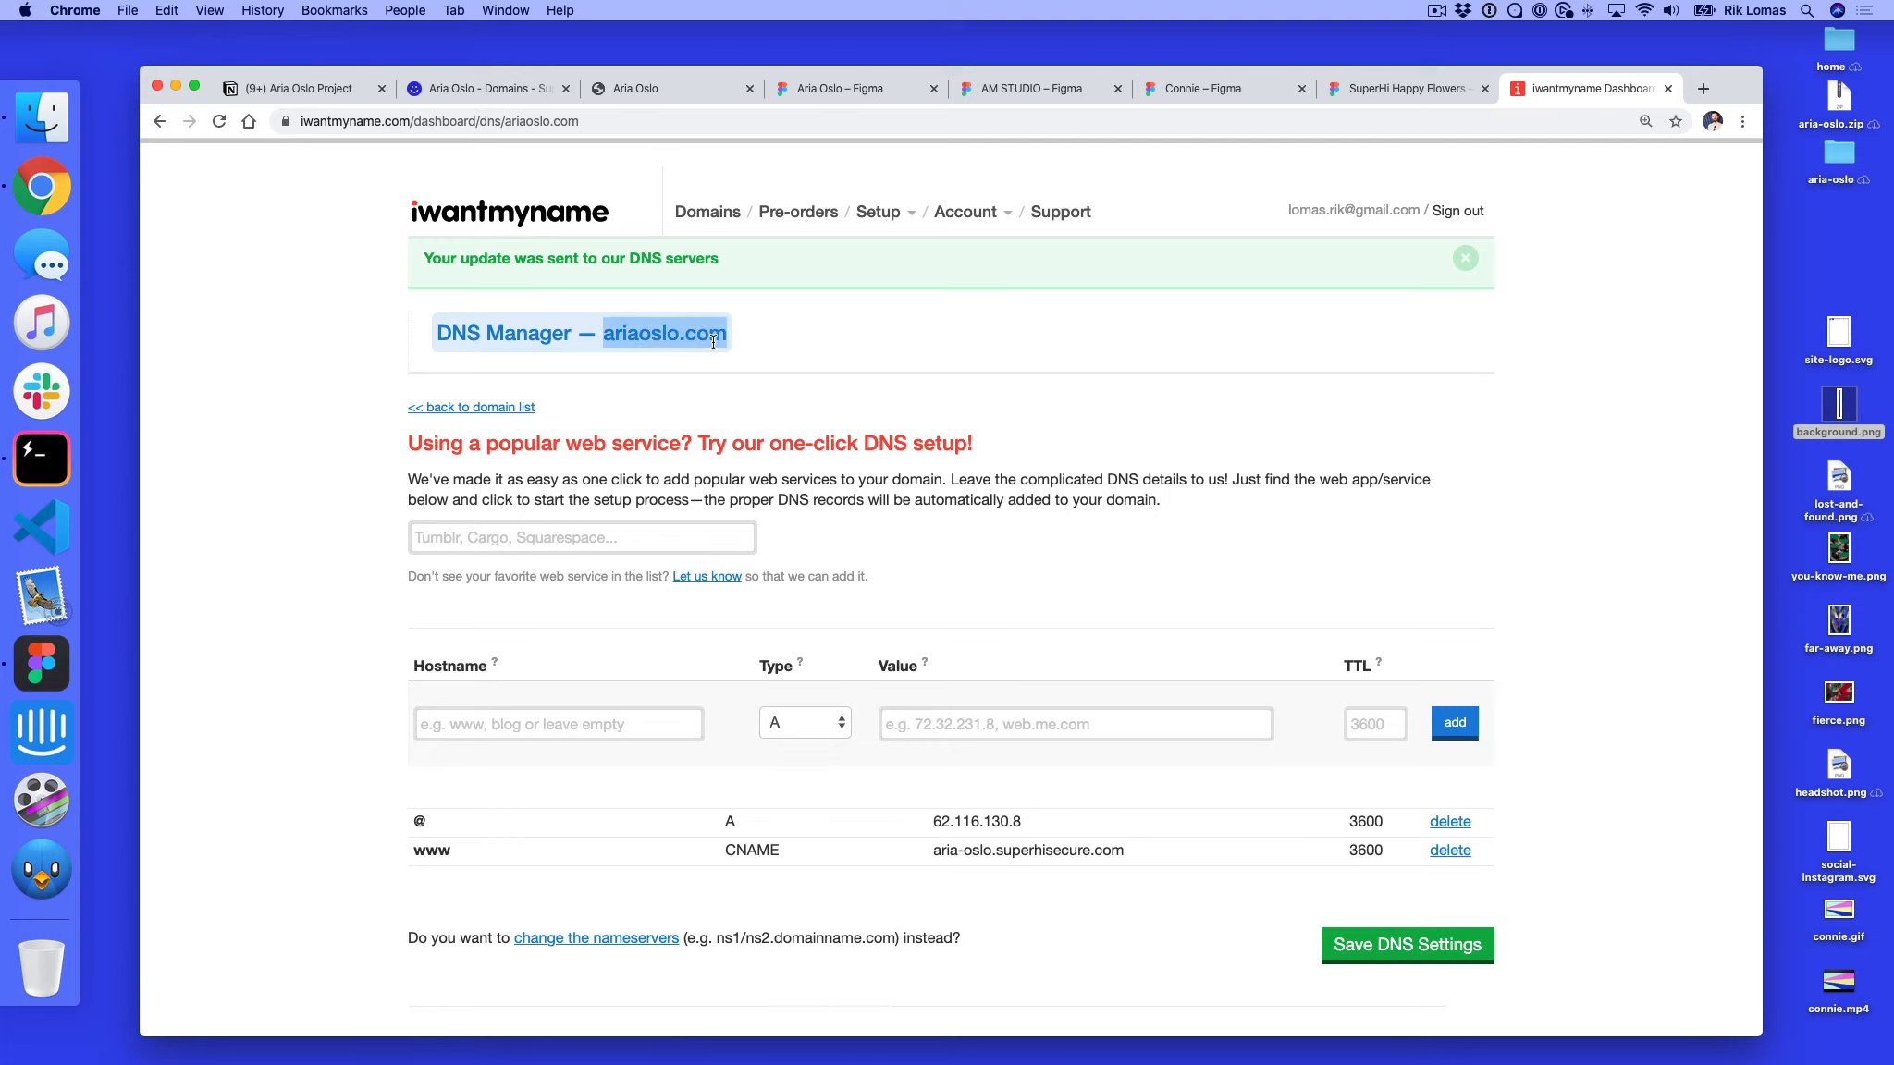
key("super+c")
key("super+t")
key("super+v")
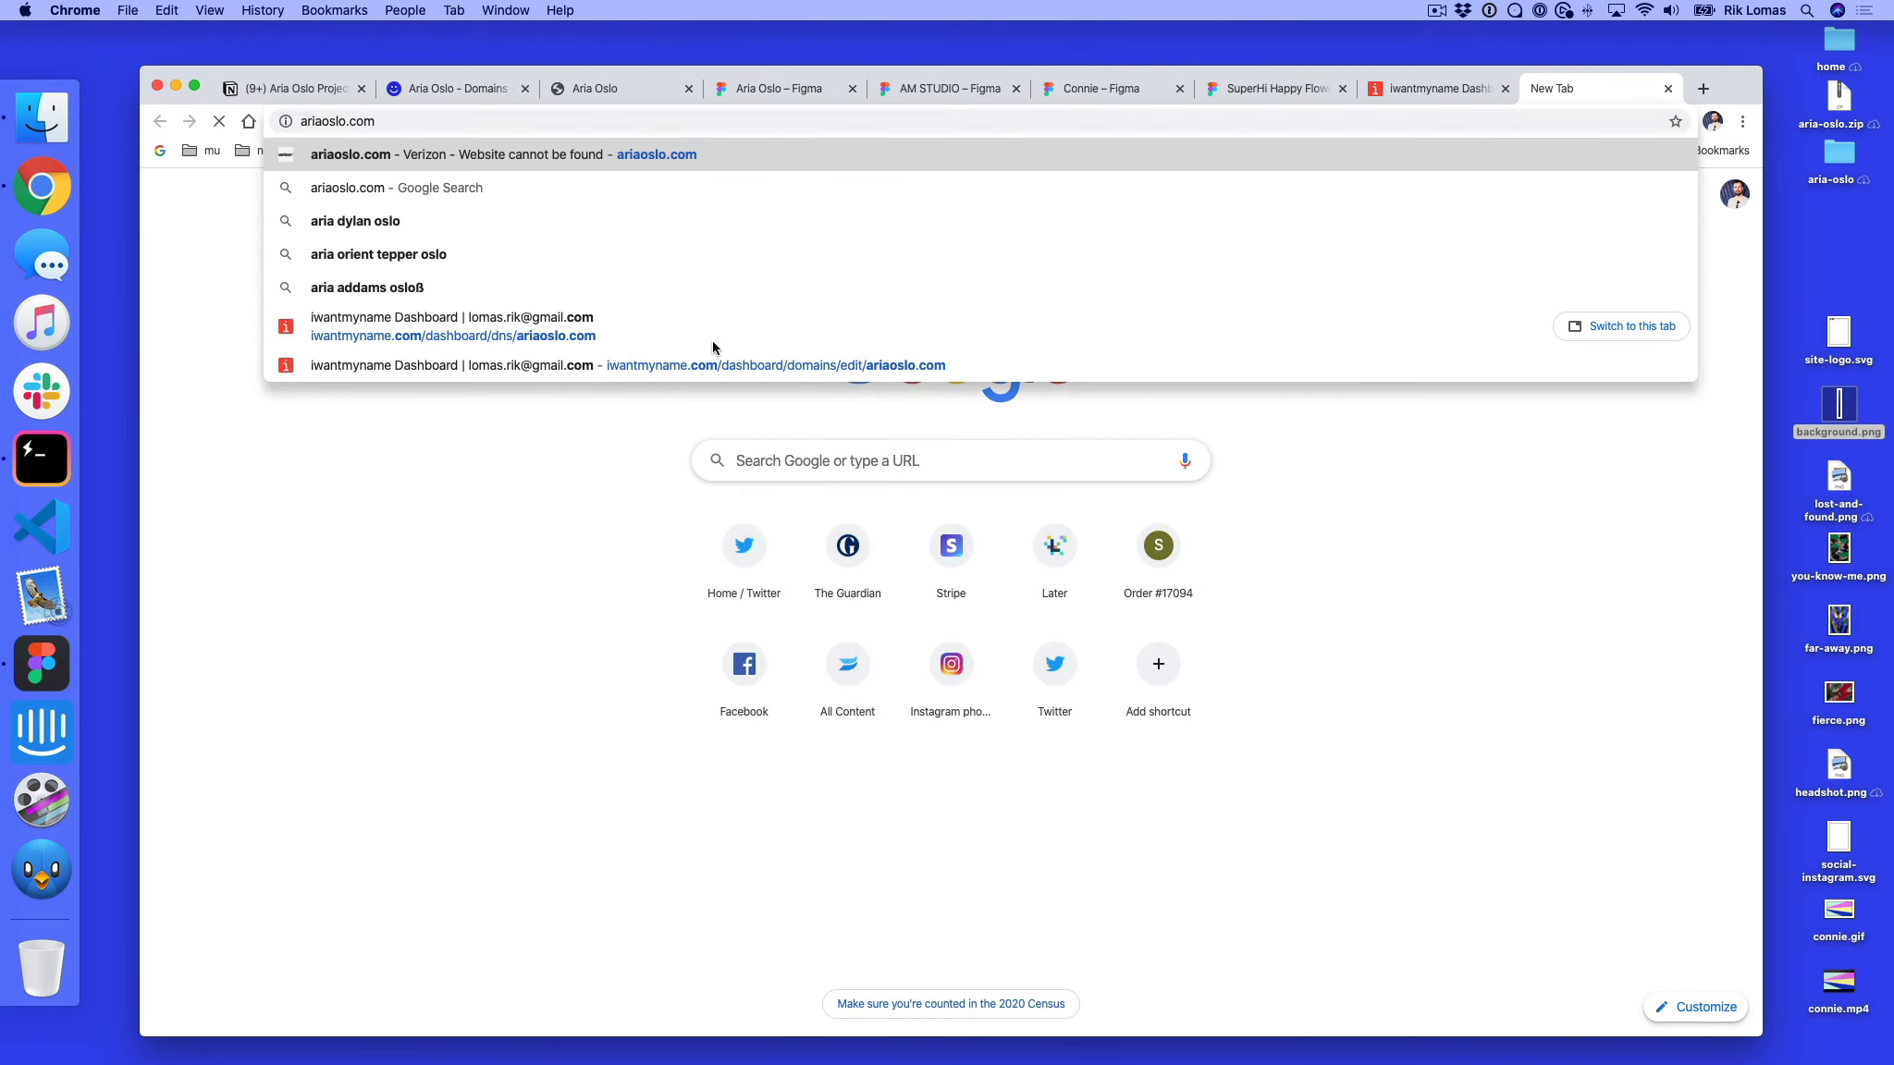
key("Return")
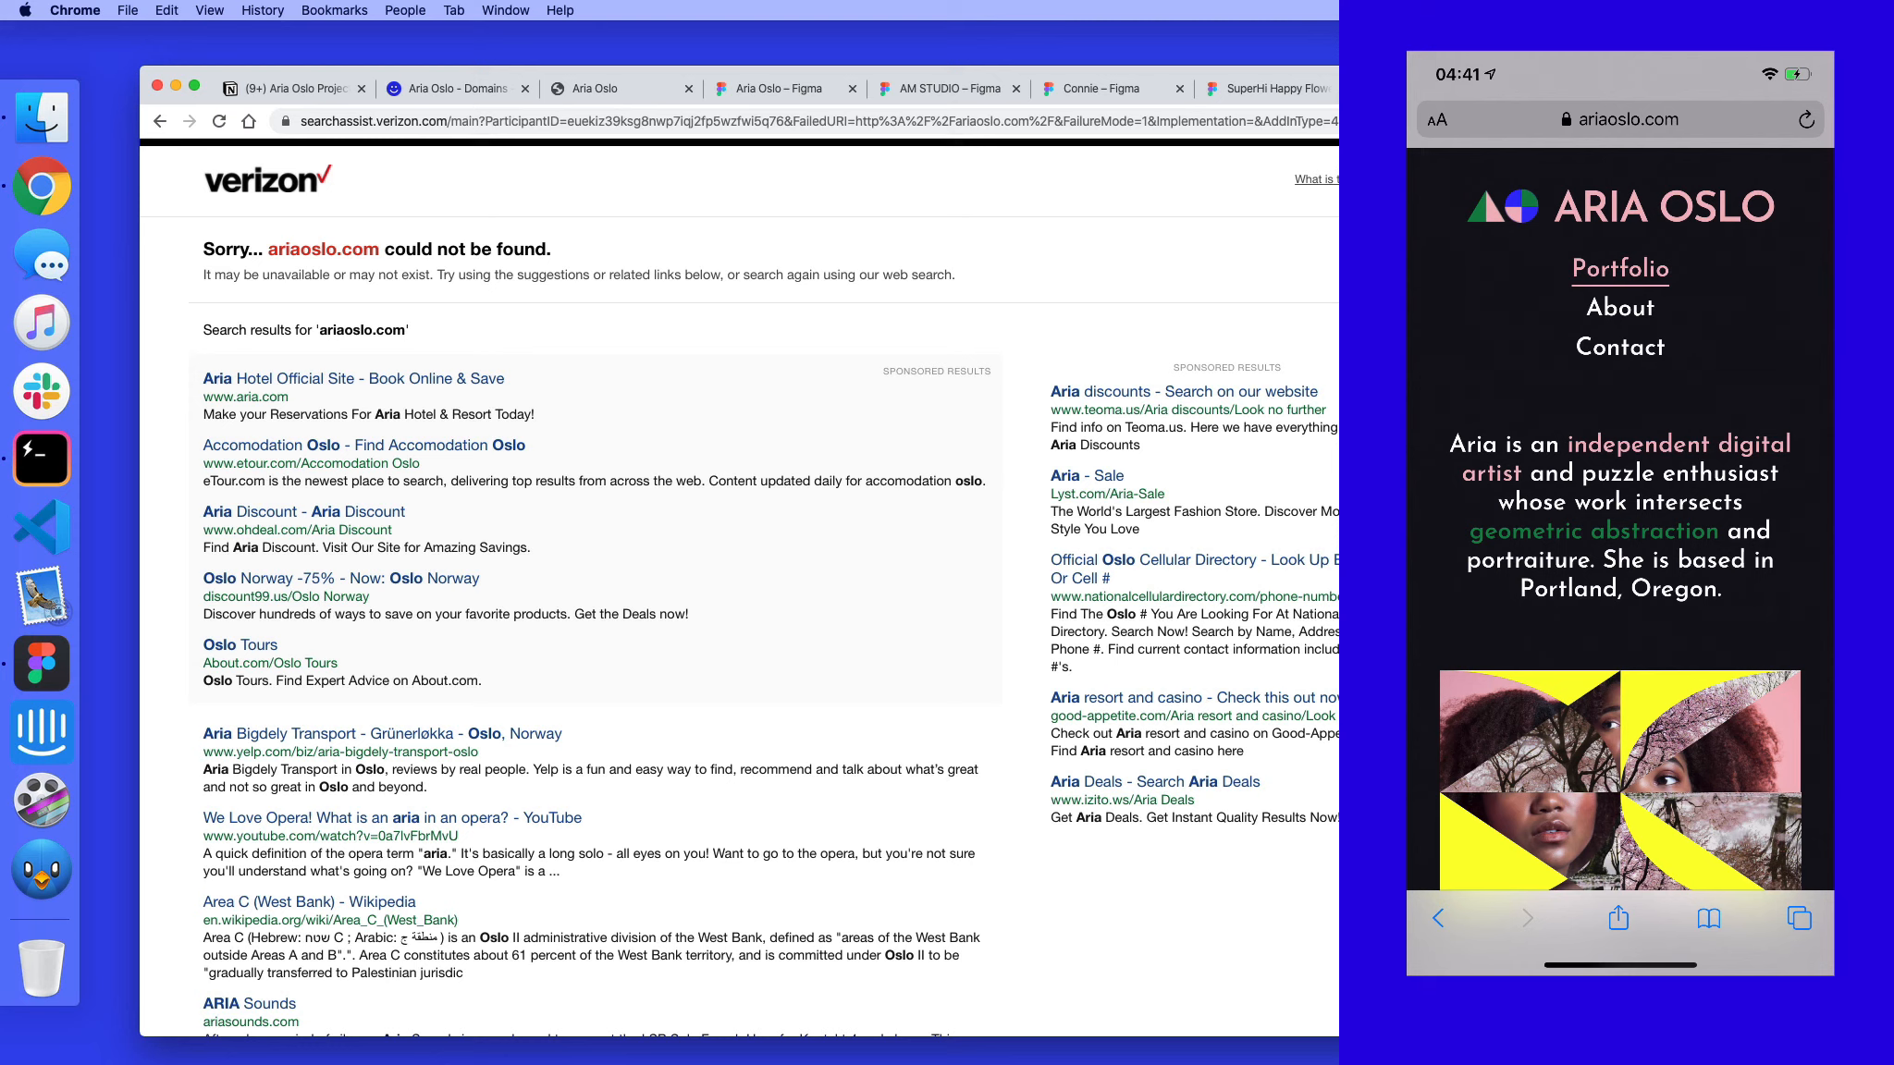
Check the full web address of the Aria Oslo site in the phone's browser and return to the page
left_click(1627, 119)
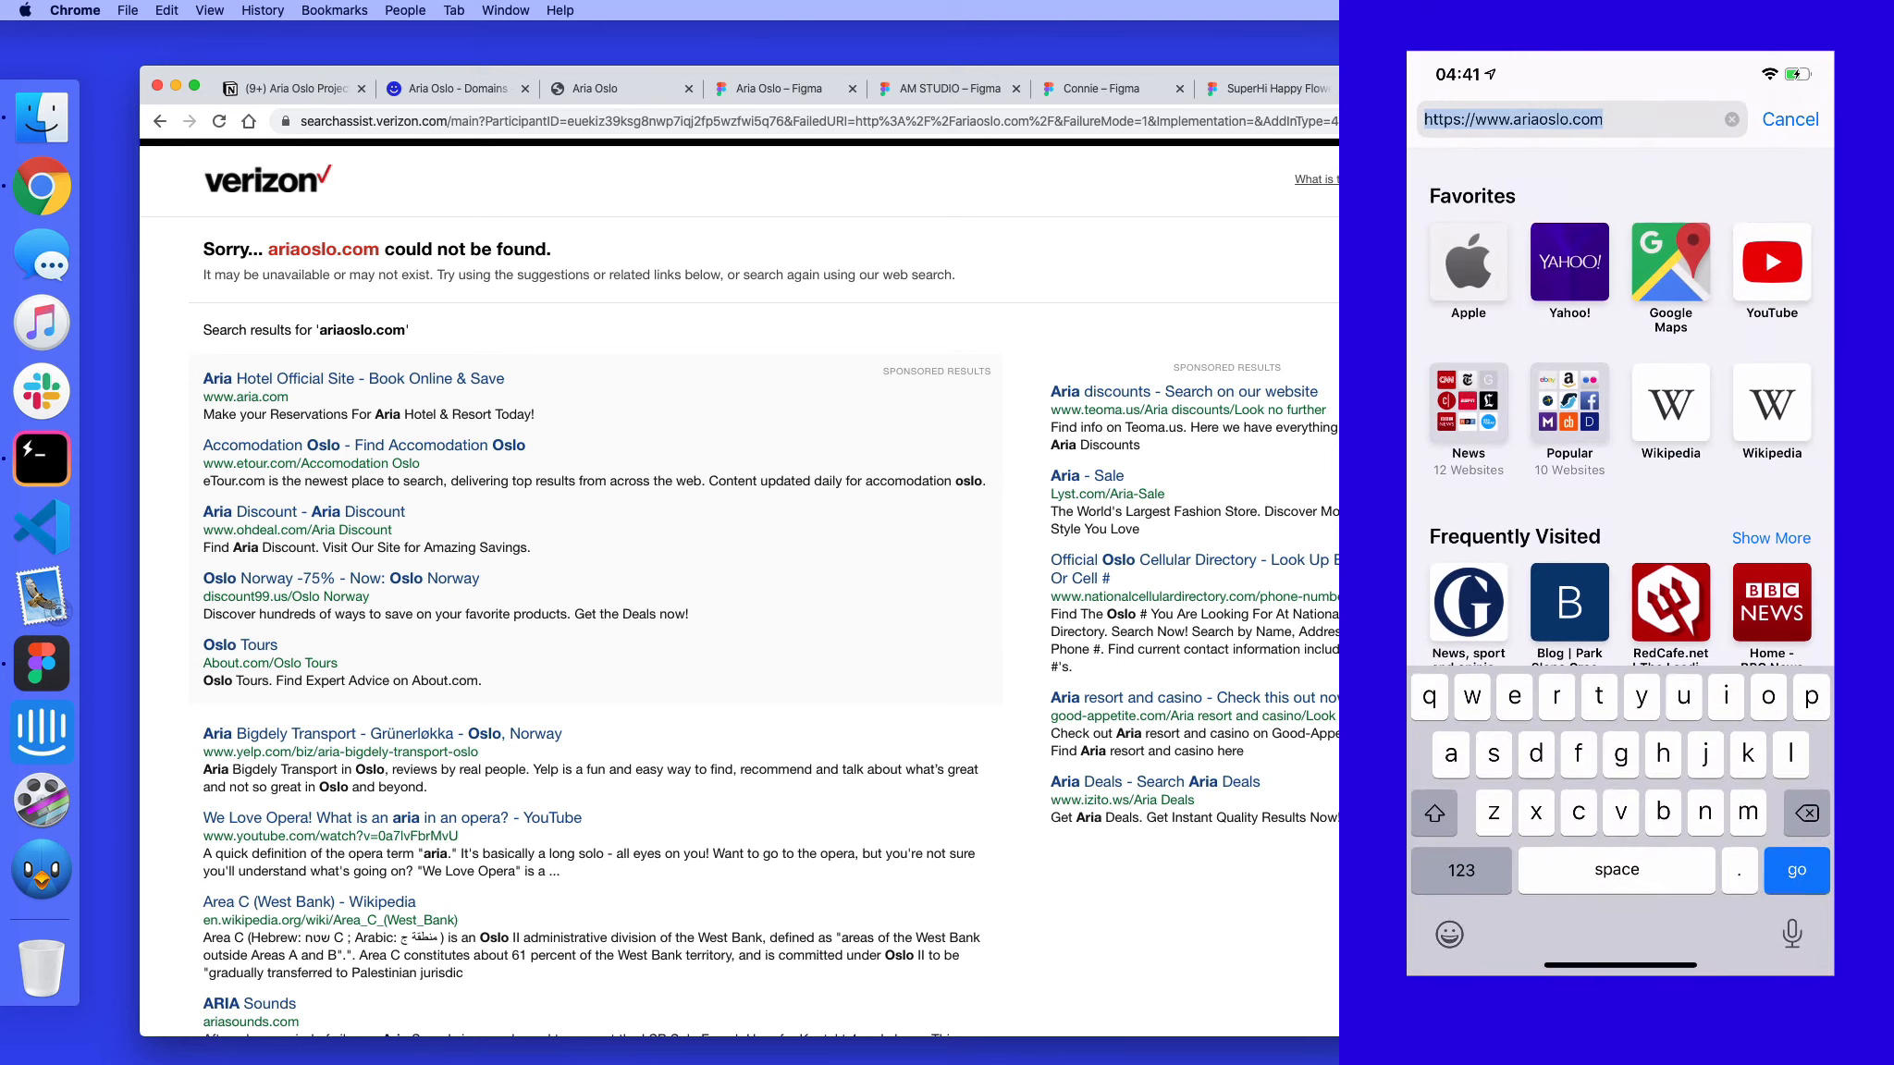
left_click(1790, 119)
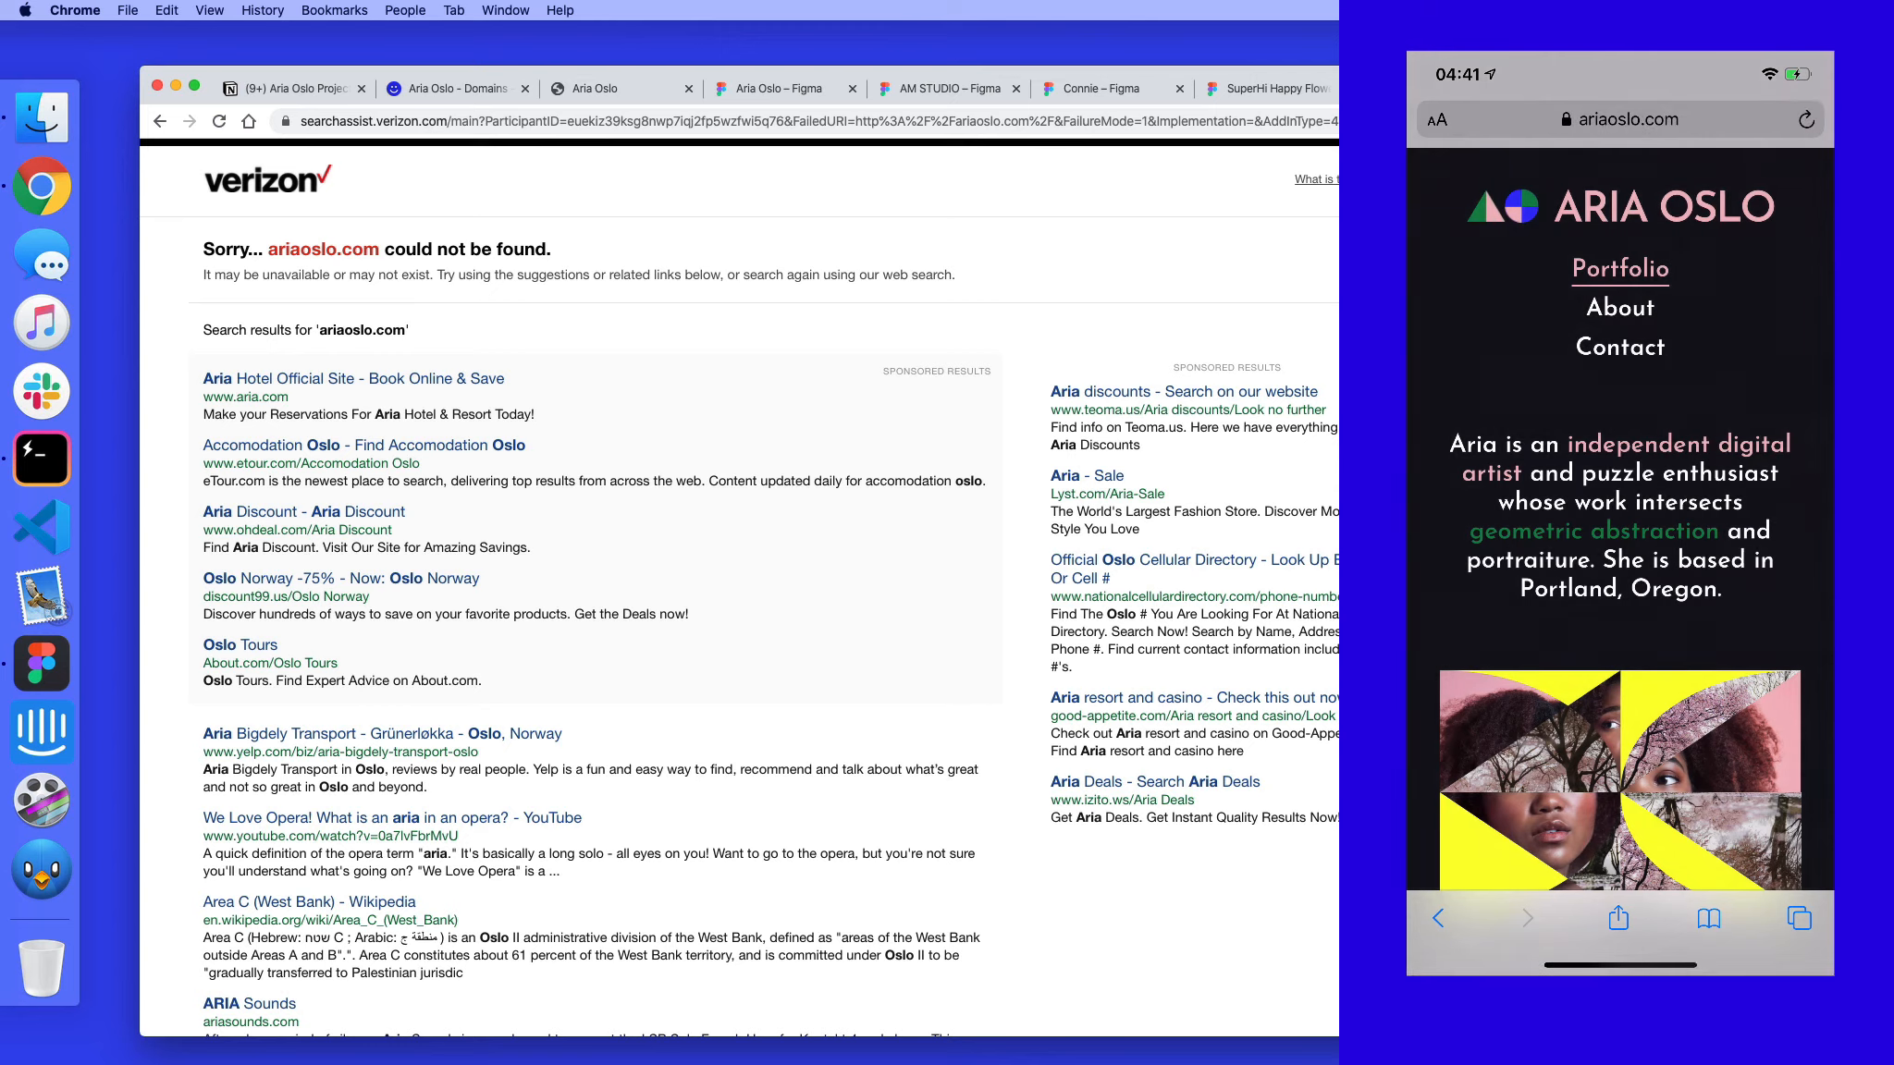